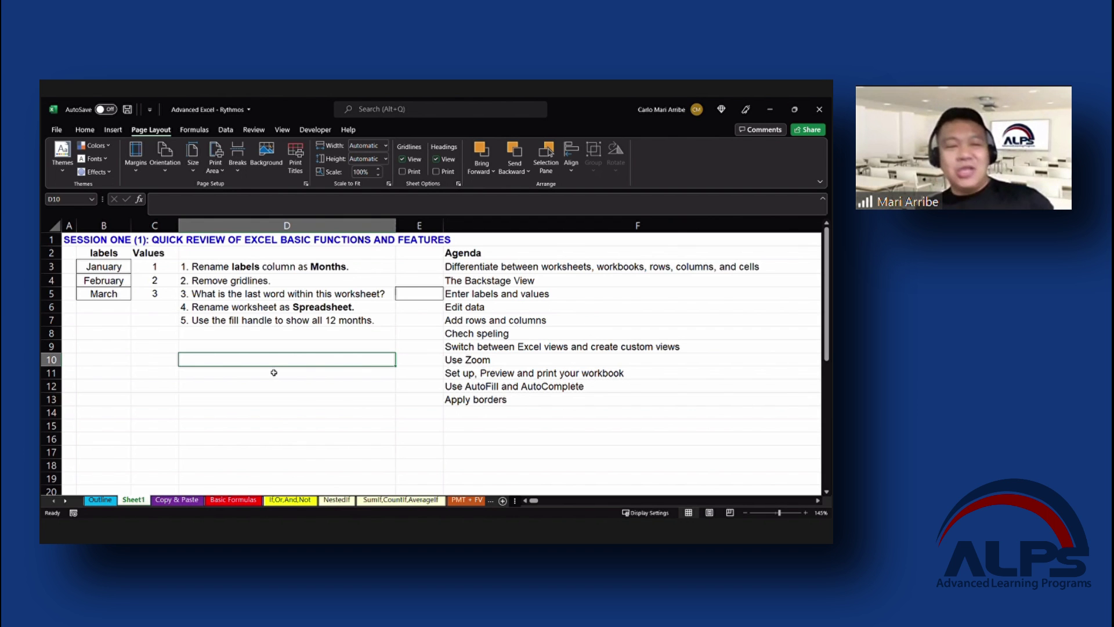
# Select the labels header with January–March in column B, then the values beside them in column C
pyautogui.scroll(1, 281, 380)
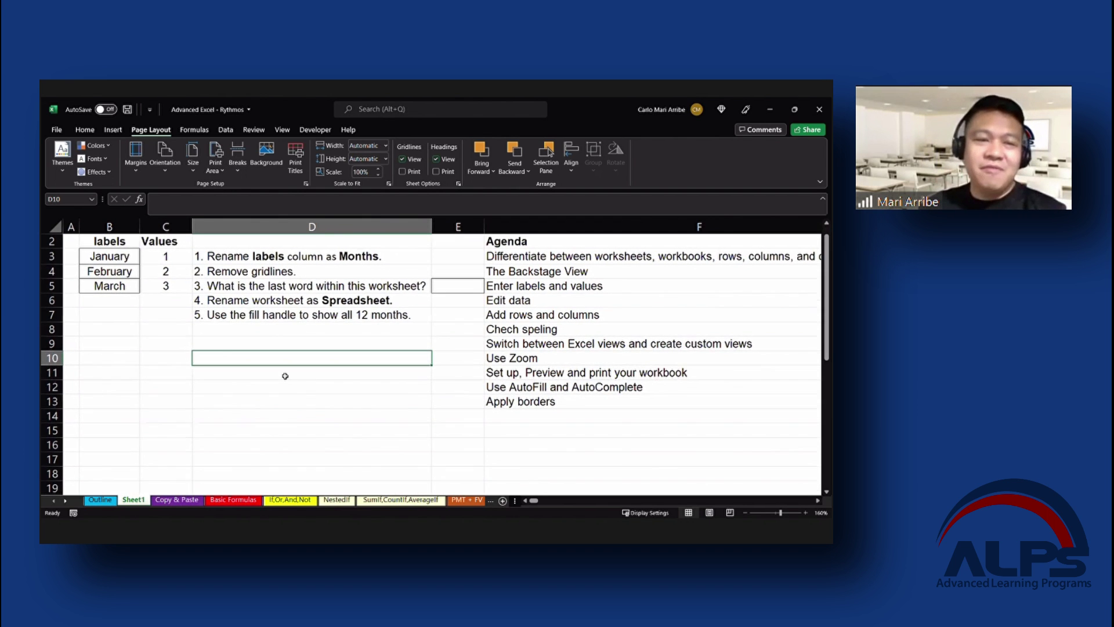
pyautogui.click(115, 268)
pyautogui.moveTo(119, 255); pyautogui.dragTo(113, 300)
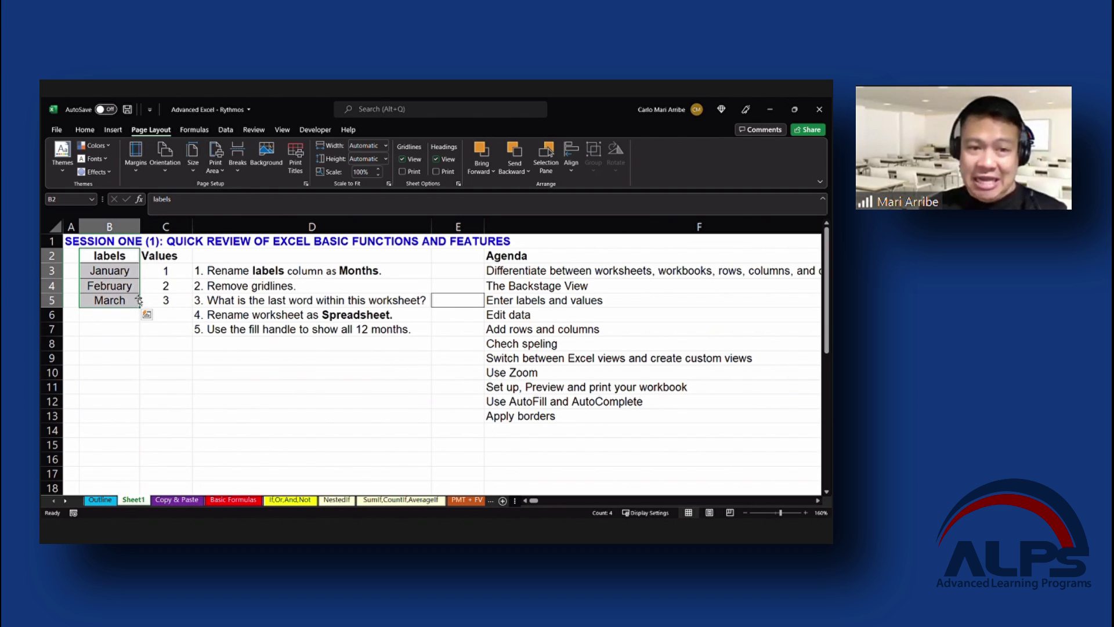
pyautogui.moveTo(154, 268); pyautogui.dragTo(164, 300)
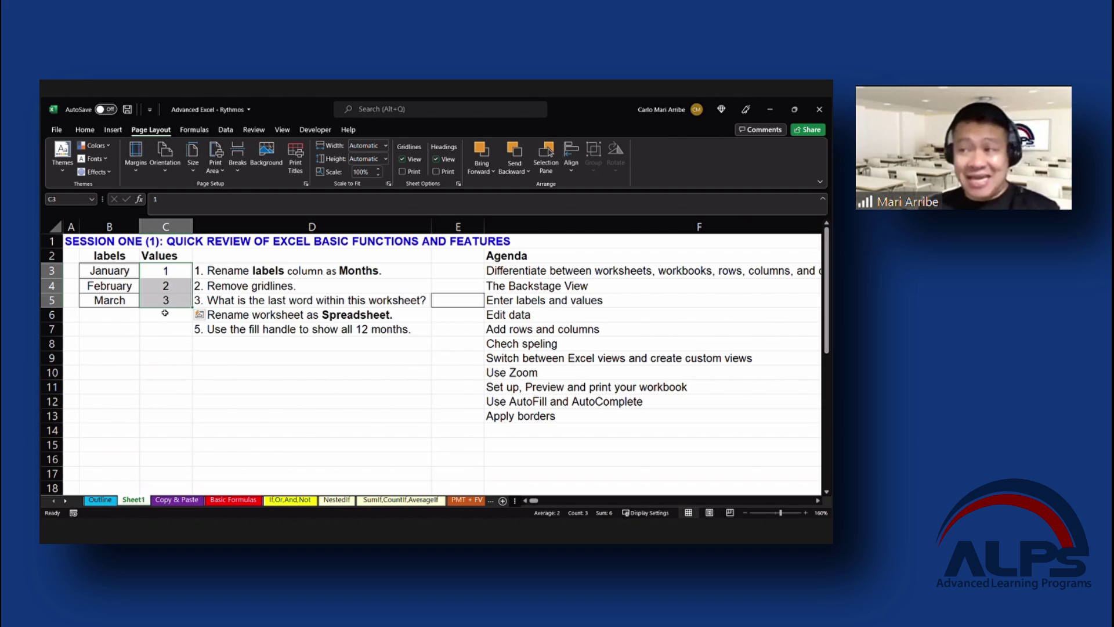
# Apply the Text number format to the values 1–3 in C3:C5 and check cells C3 and C4
pyautogui.hotkey('alt', 'h')
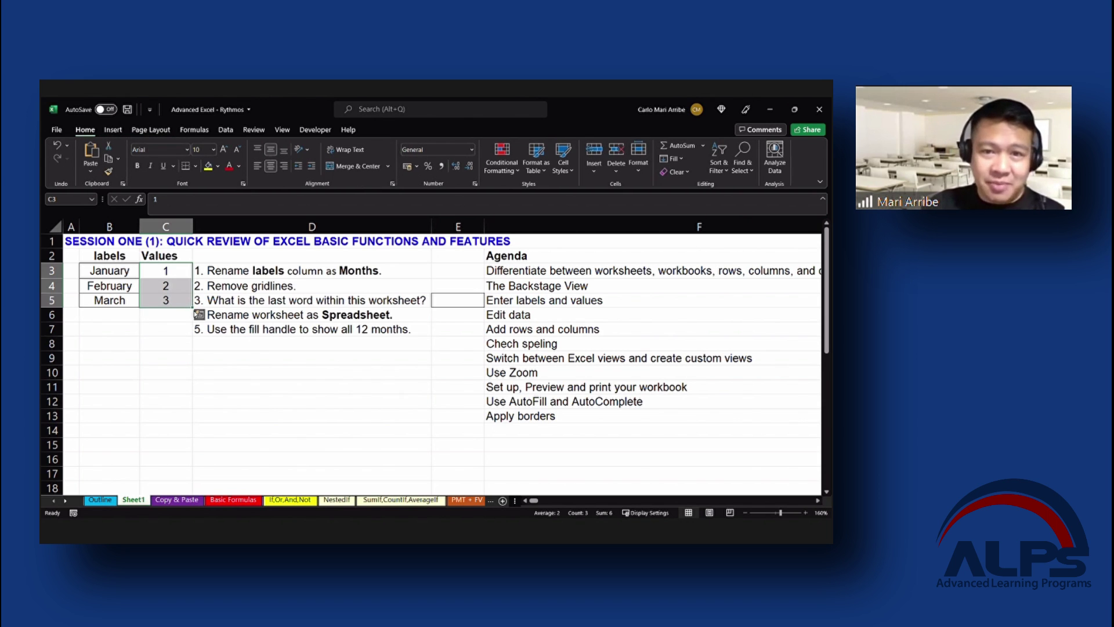
pyautogui.click(150, 329)
pyautogui.moveTo(173, 271); pyautogui.dragTo(174, 300)
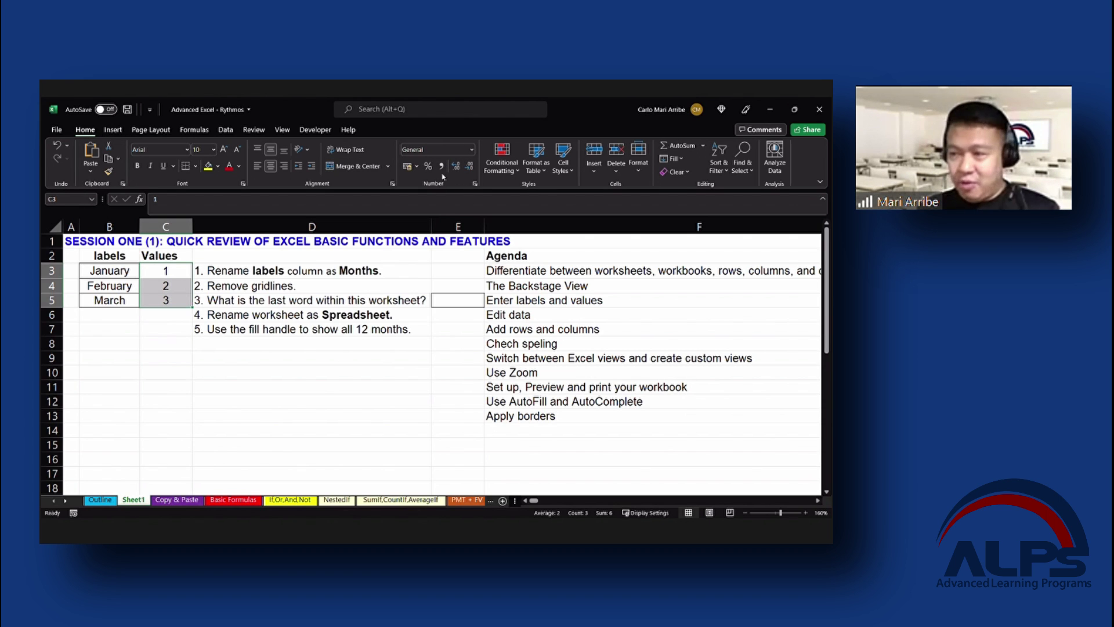
pyautogui.click(472, 150)
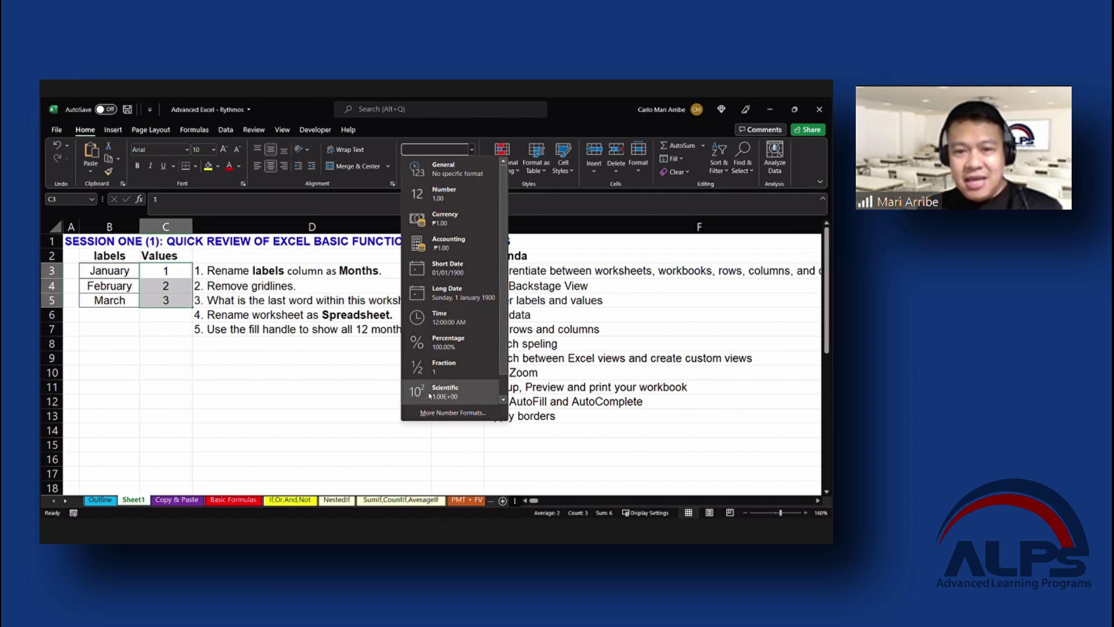
pyautogui.scroll(-1, 435, 363)
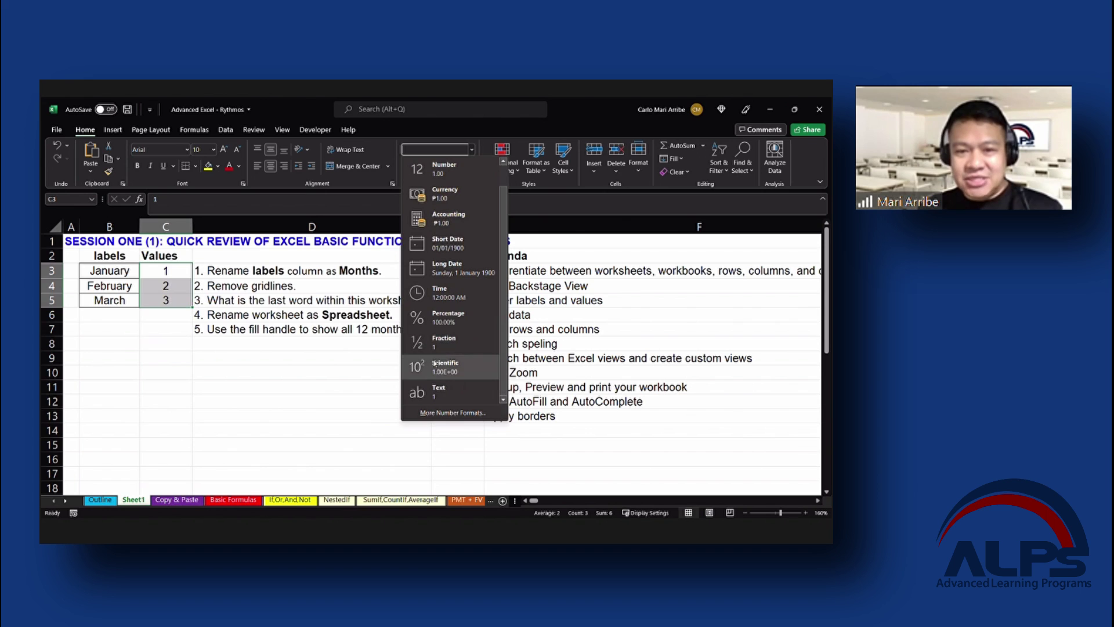
pyautogui.click(467, 399)
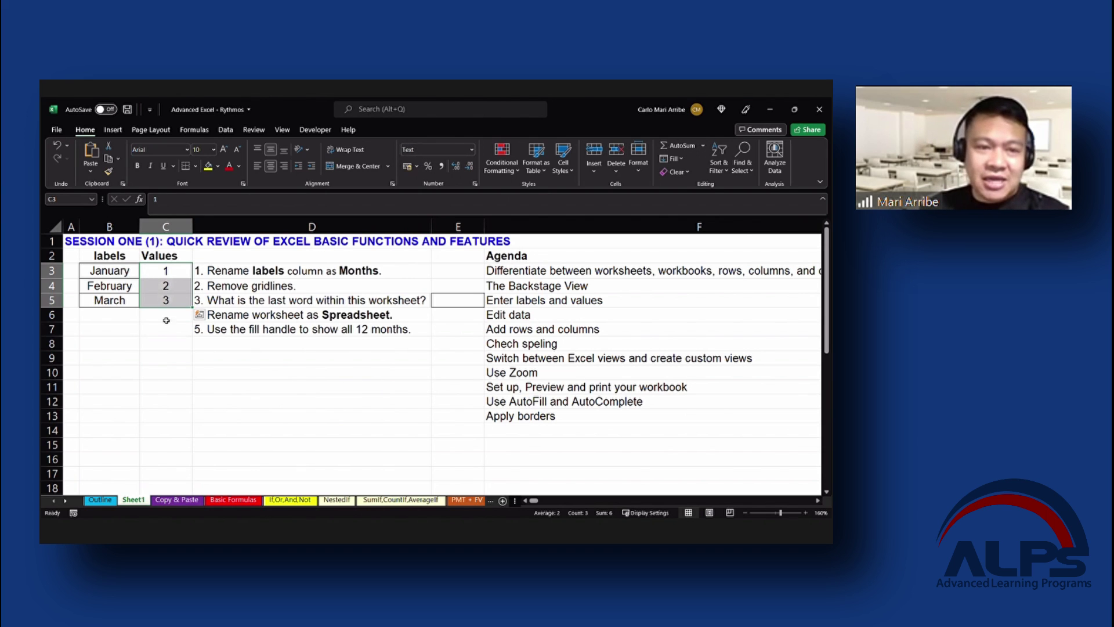
pyautogui.click(177, 274)
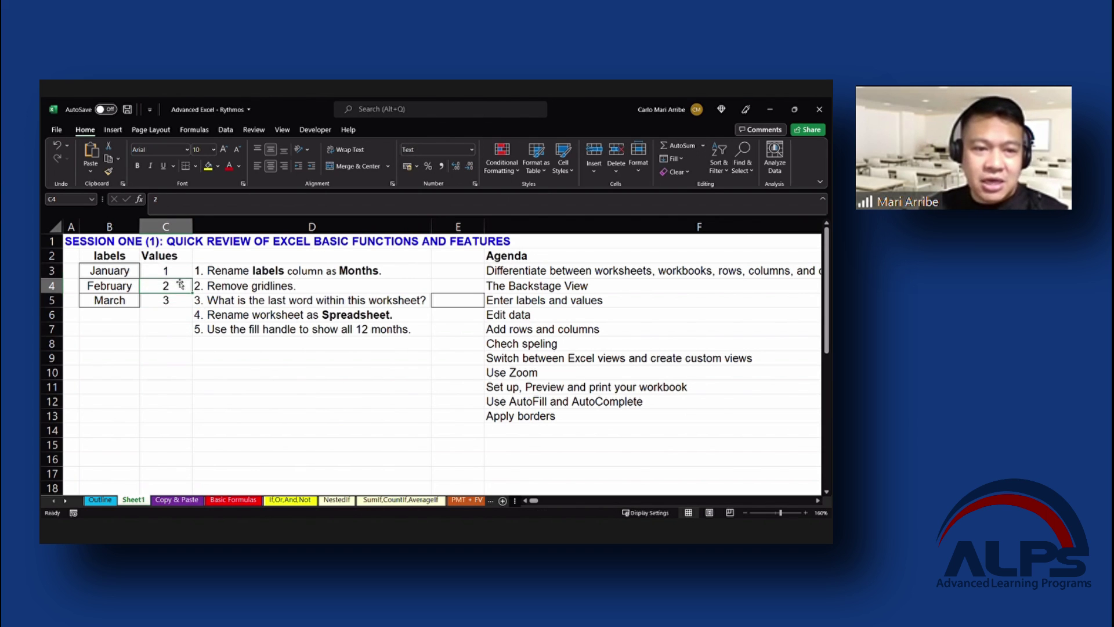
pyautogui.click(181, 285)
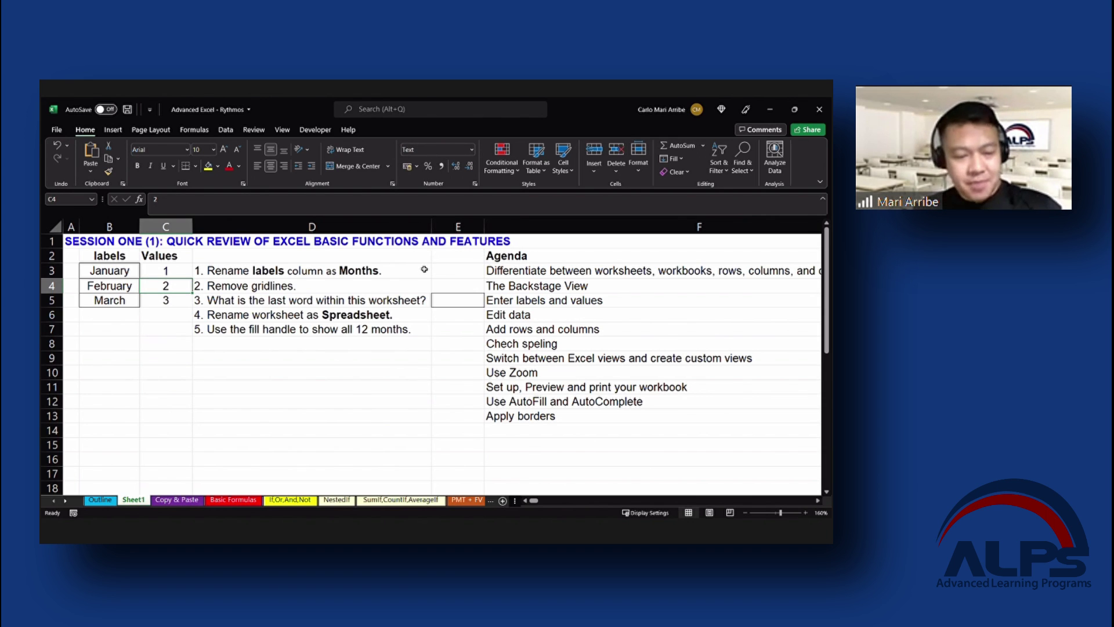
# Undo the Text format on values 1–3 and select the labels header in B2
pyautogui.hotkey('ctrl', 'z')
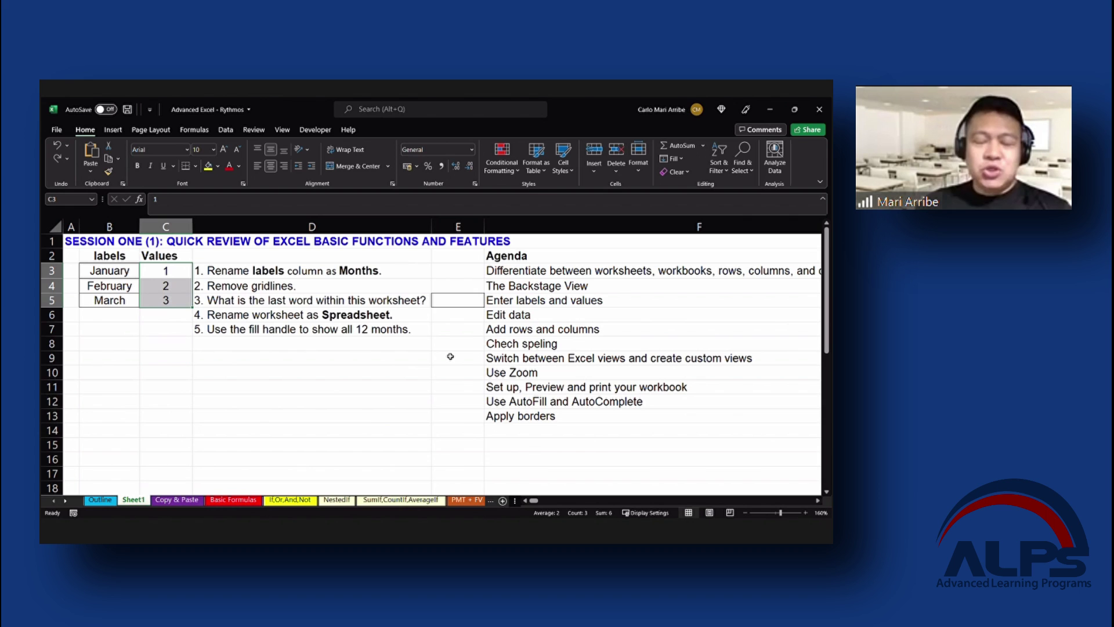
pyautogui.click(103, 256)
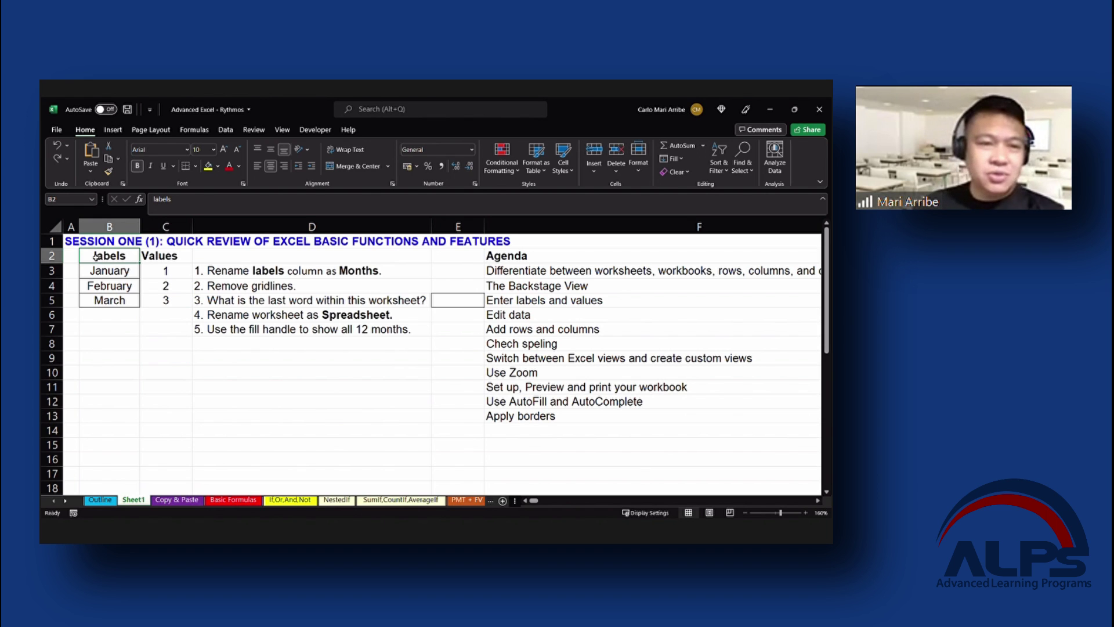
pyautogui.doubleClick(96, 256)
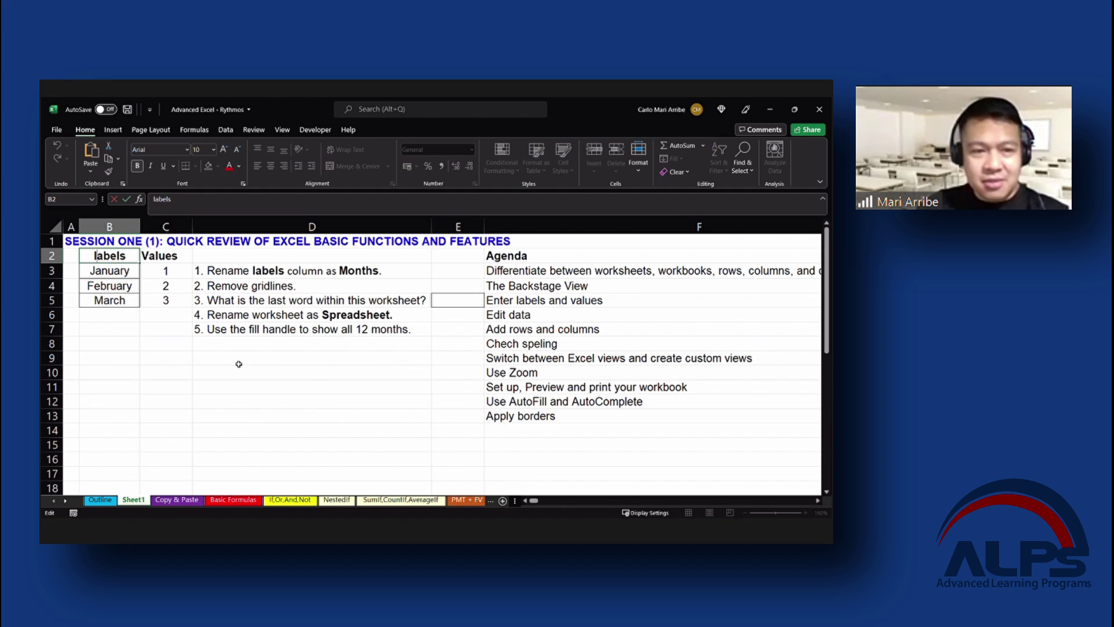
pyautogui.press('Escape')
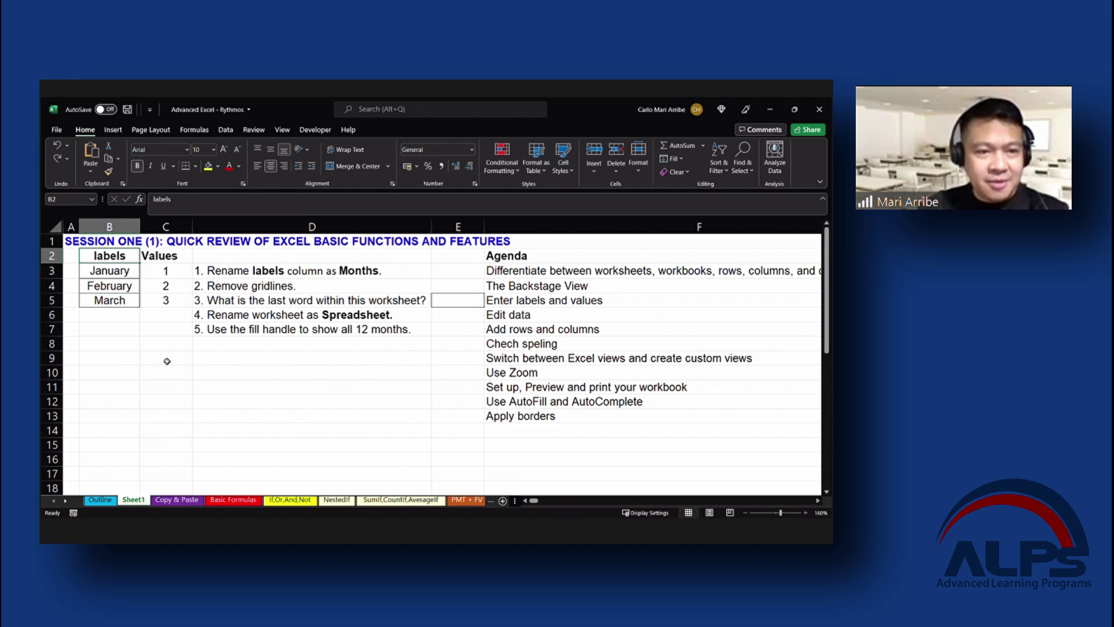
pyautogui.keyDown('ctrl'); pyautogui.scroll(1, 167, 361); pyautogui.keyUp('ctrl')
pyautogui.keyDown('ctrl'); pyautogui.scroll(2, 167, 361); pyautogui.keyUp('ctrl')
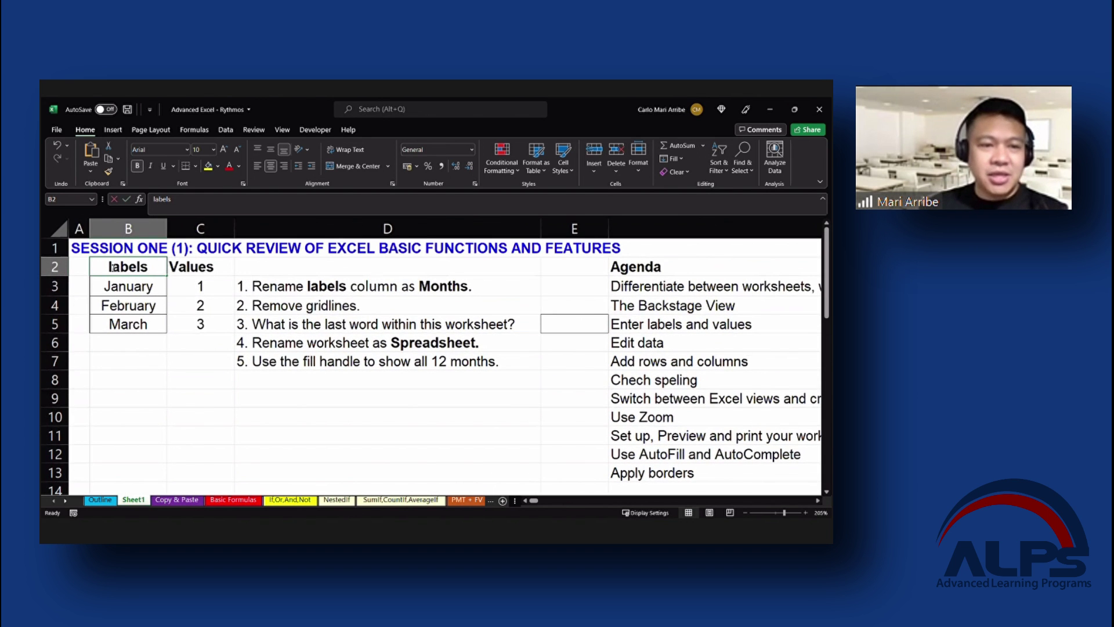
# Capitalise the B2 header from 'labels' to 'Labels'
pyautogui.press('F2')
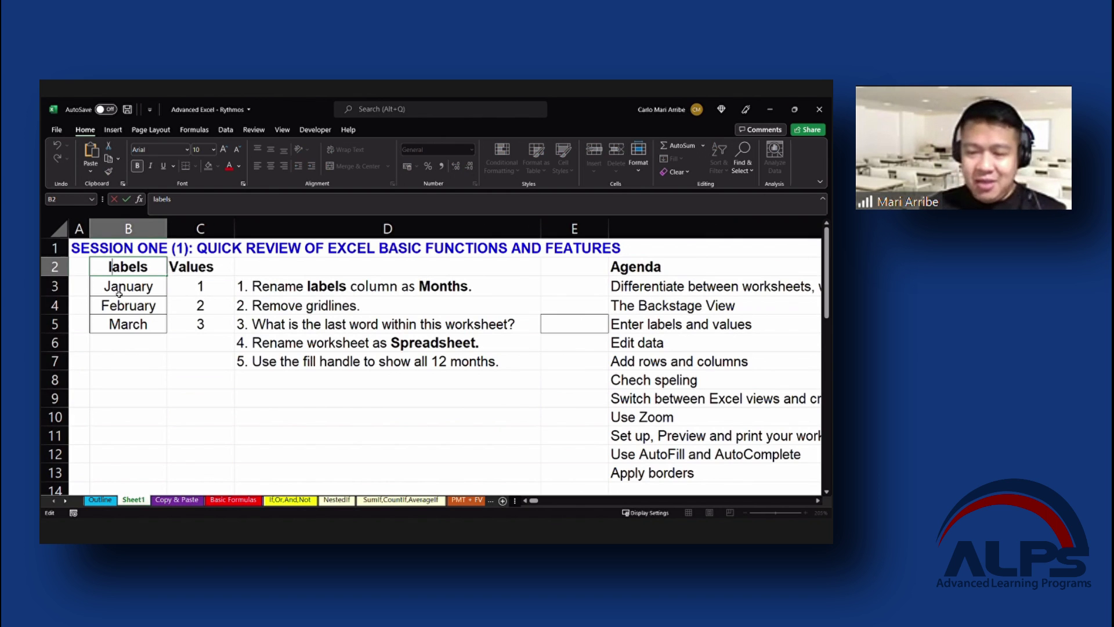
pyautogui.press('BackSpace')
pyautogui.write('L')
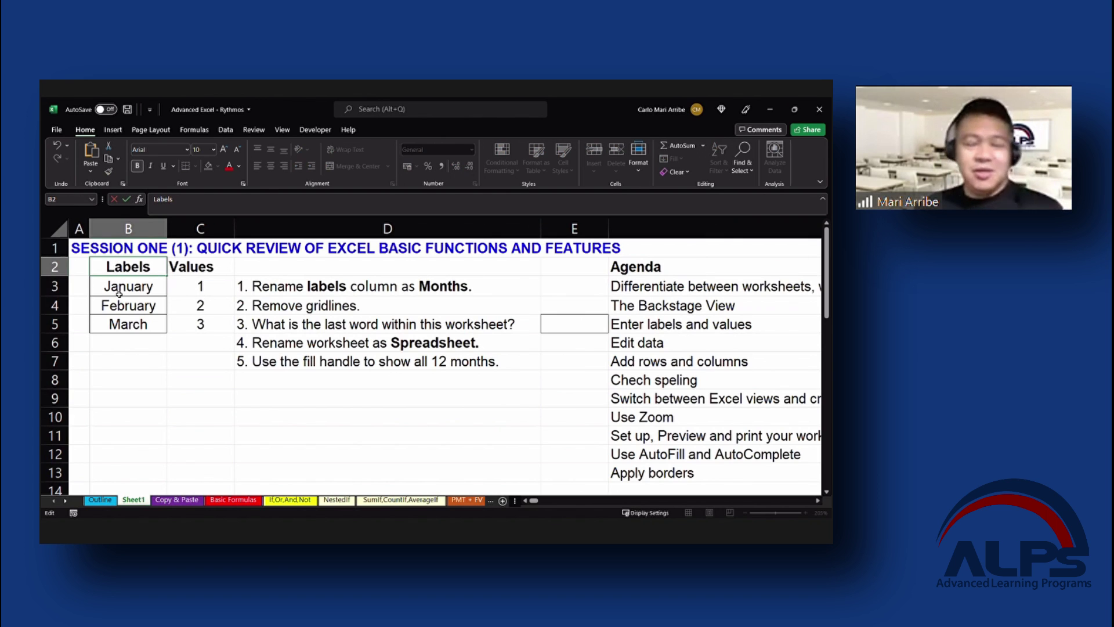
pyautogui.click(170, 376)
pyautogui.hotkey('ctrl', 'z')
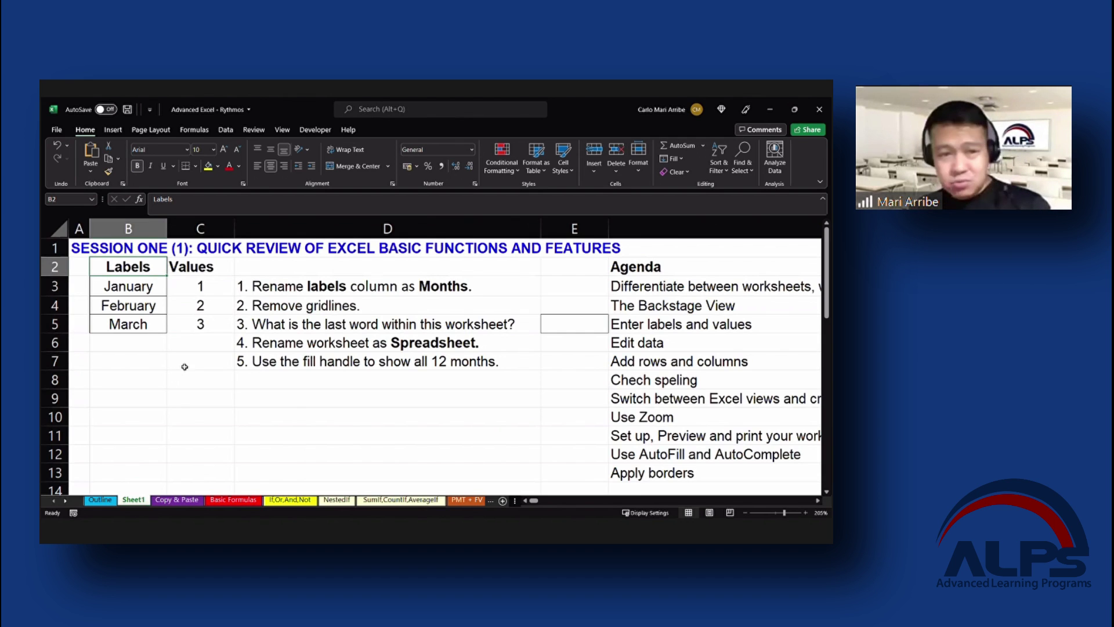
pyautogui.press('F2')
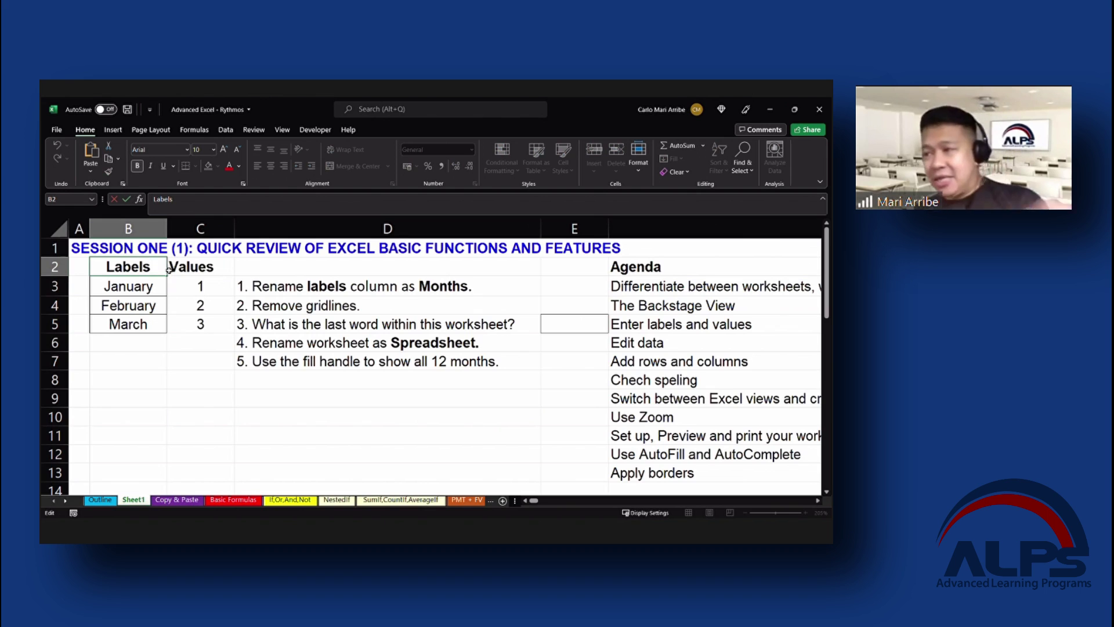
pyautogui.press('Escape')
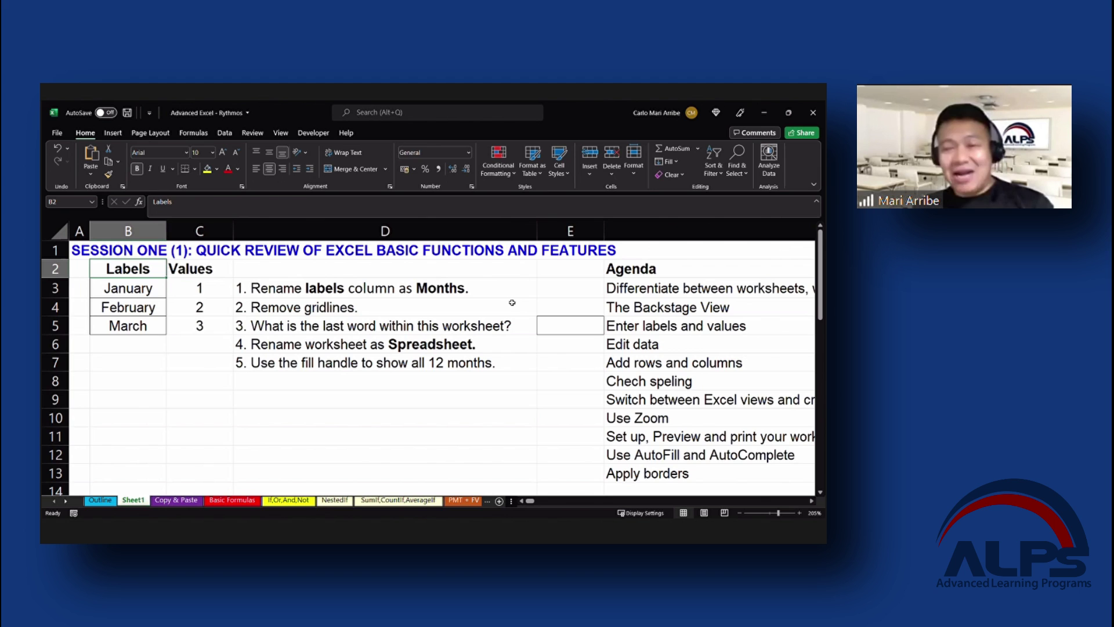
pyautogui.scroll(-2, 530, 317)
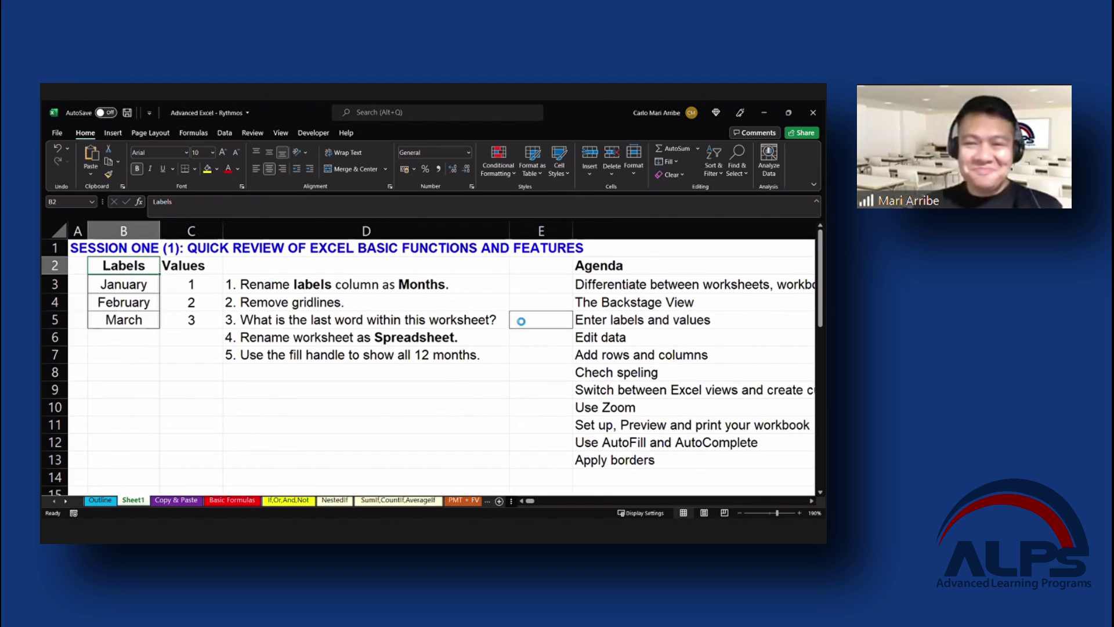
pyautogui.click(523, 328)
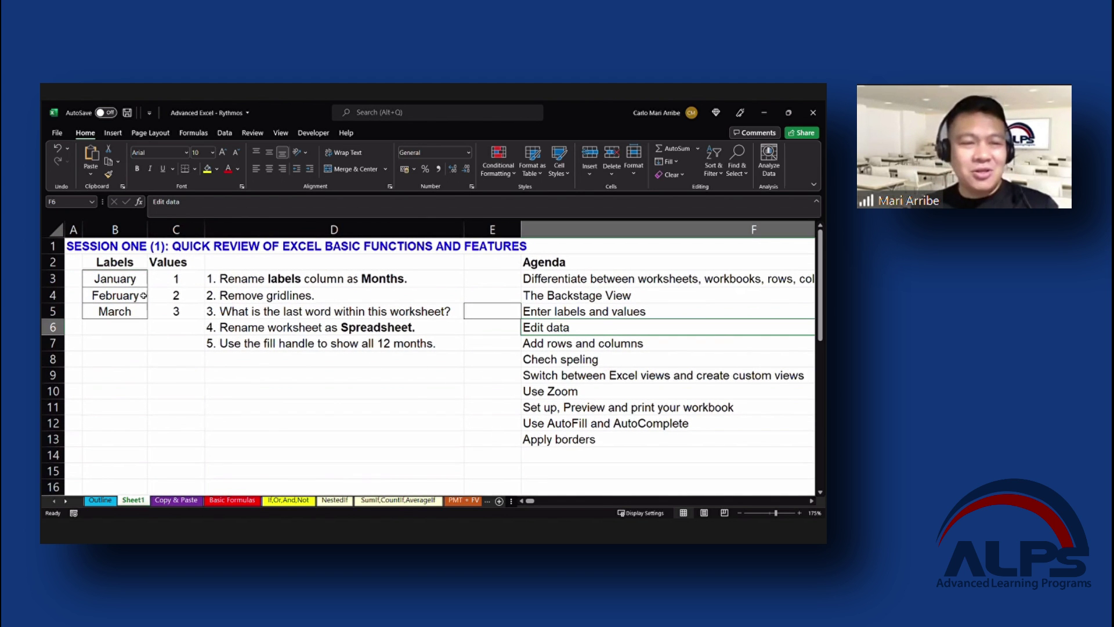
pyautogui.click(50, 263)
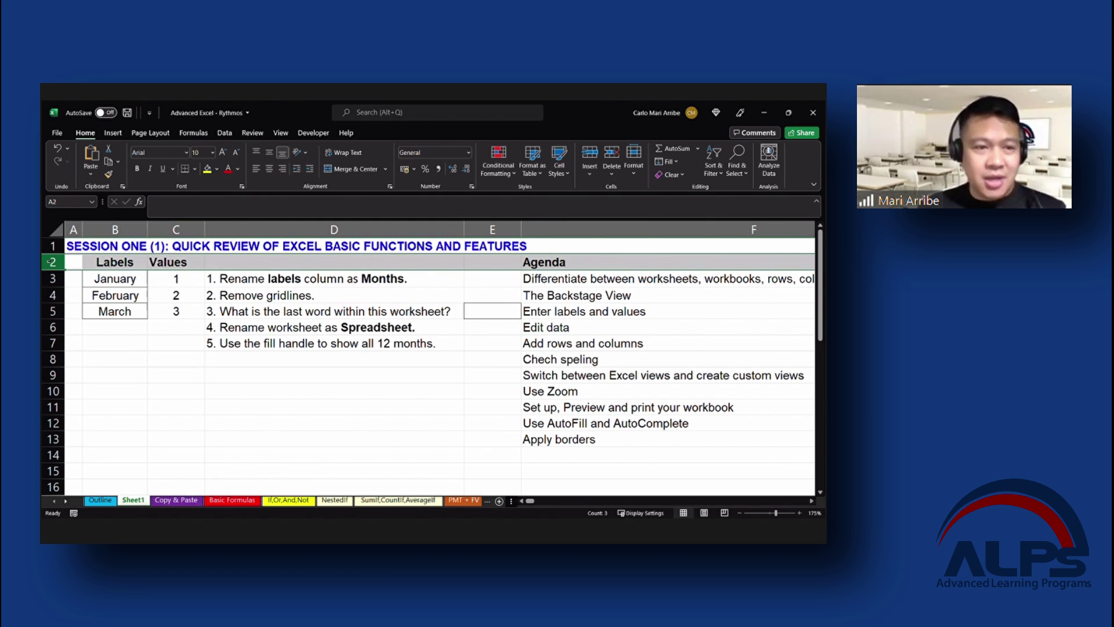
pyautogui.rightClick(50, 262)
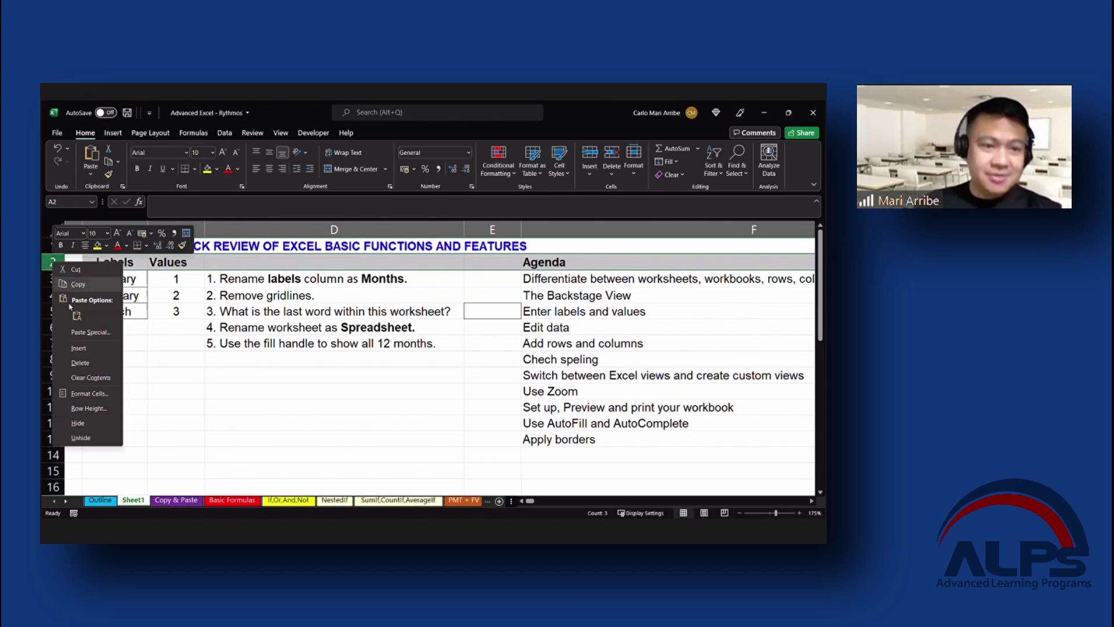
pyautogui.click(90, 347)
pyautogui.click(336, 404)
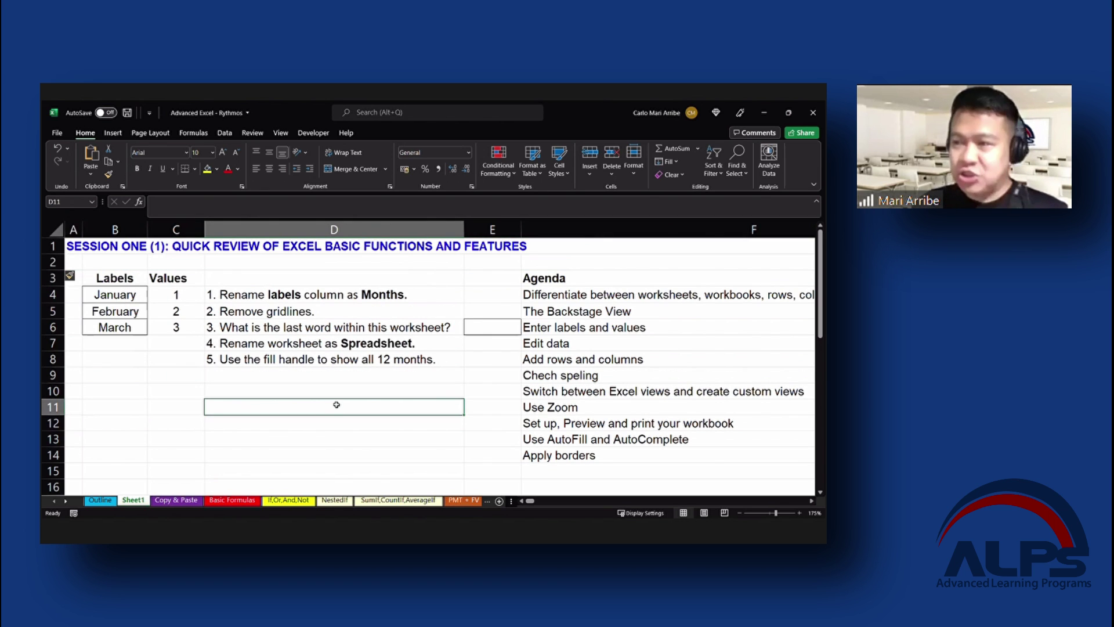
pyautogui.click(237, 229)
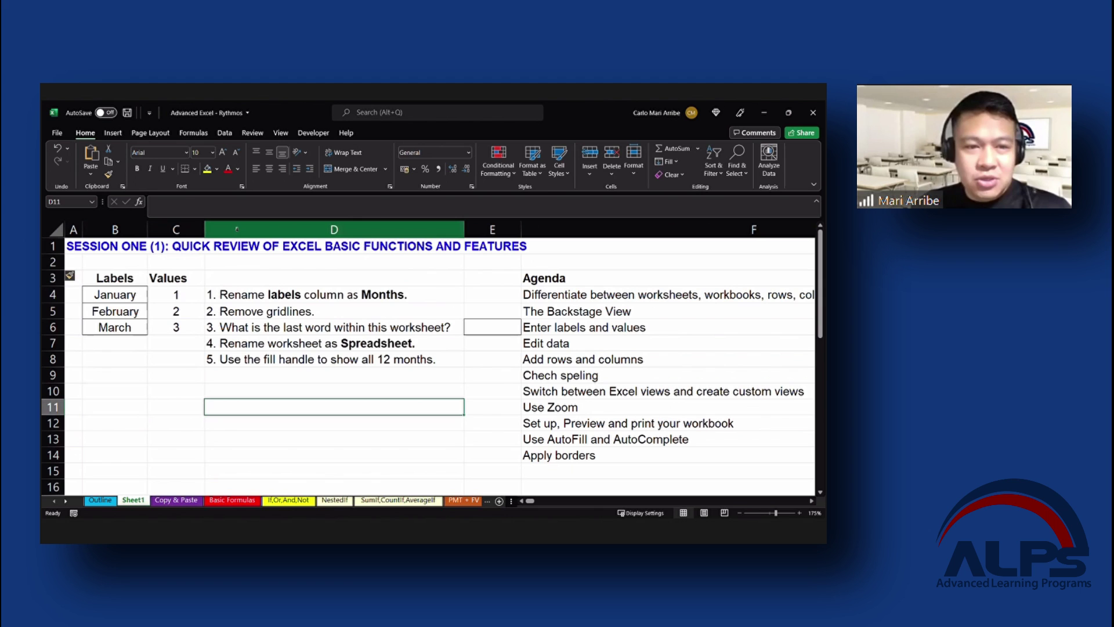
pyautogui.click(235, 228)
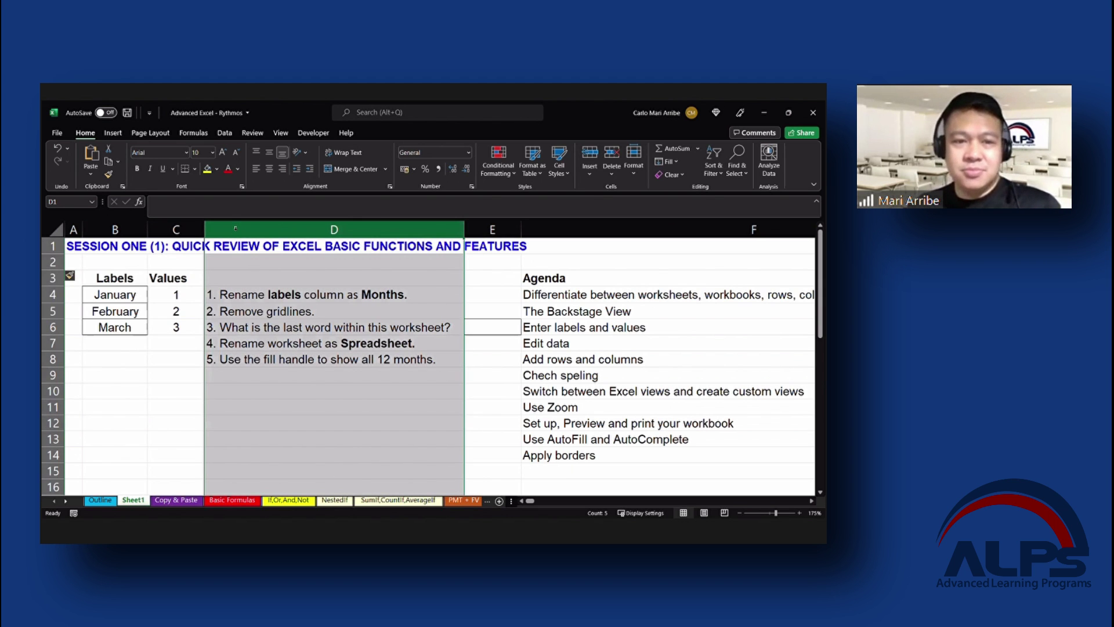
pyautogui.rightClick(235, 228)
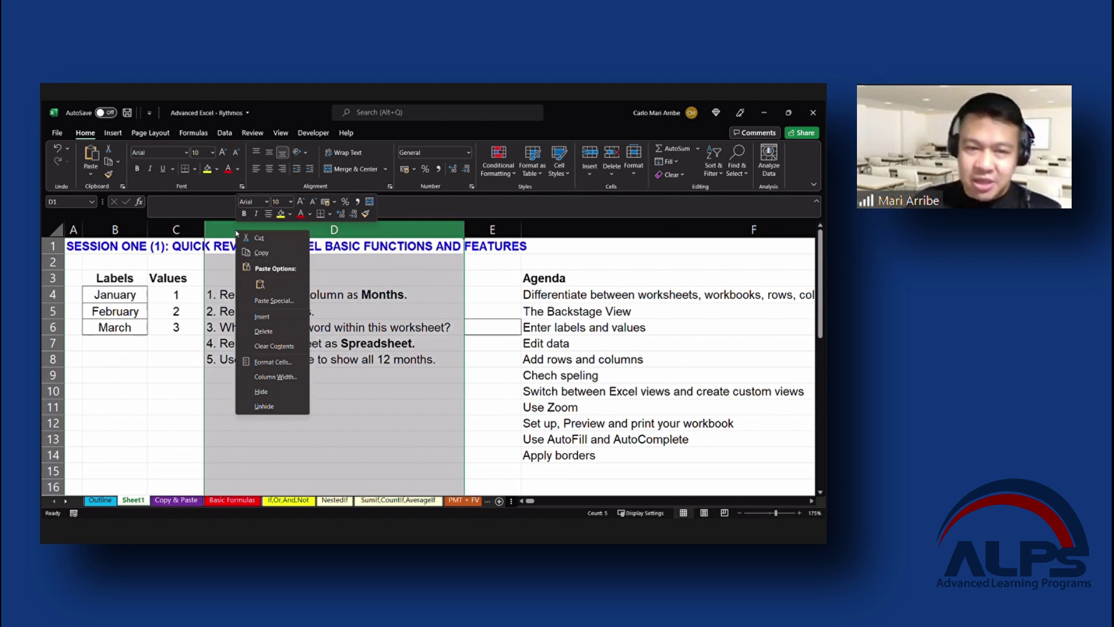
pyautogui.click(258, 316)
pyautogui.click(353, 293)
pyautogui.click(266, 277)
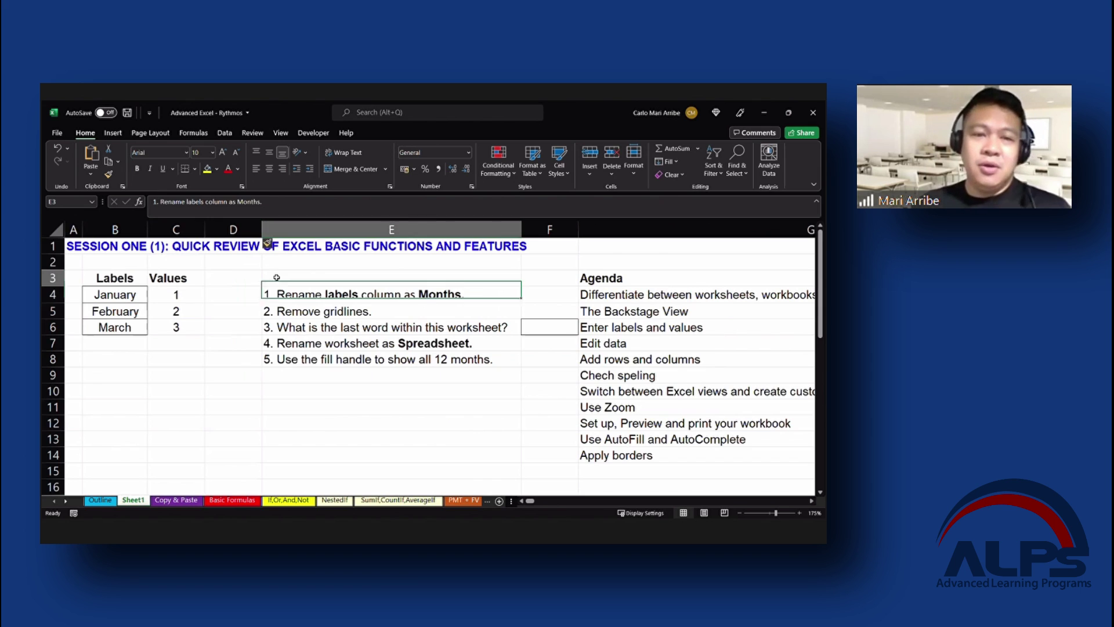
pyautogui.click(251, 274)
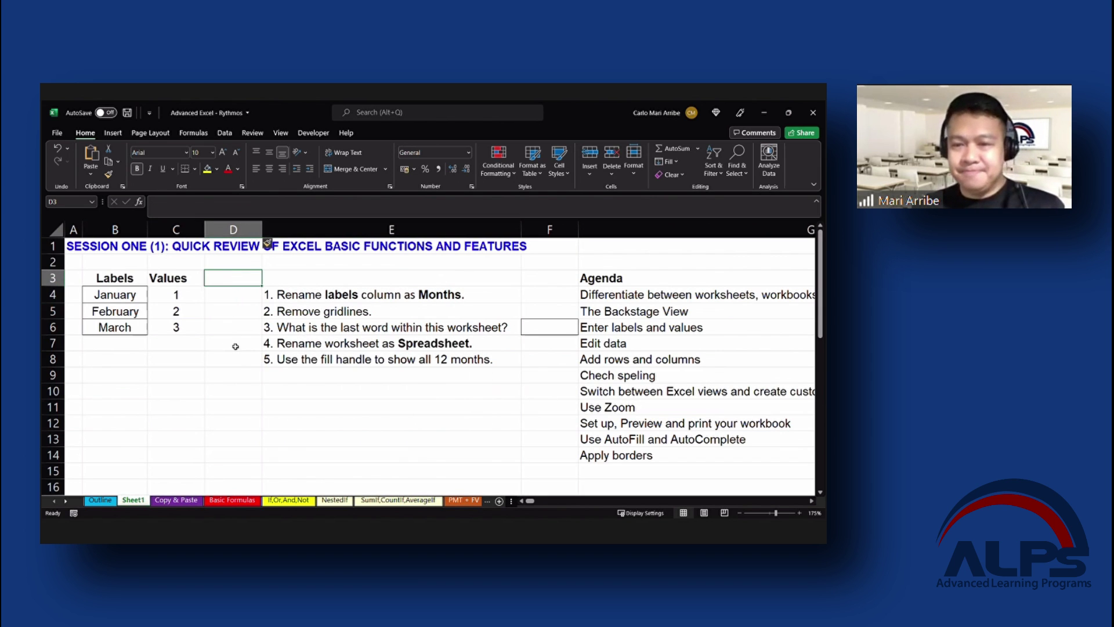
pyautogui.click(119, 284)
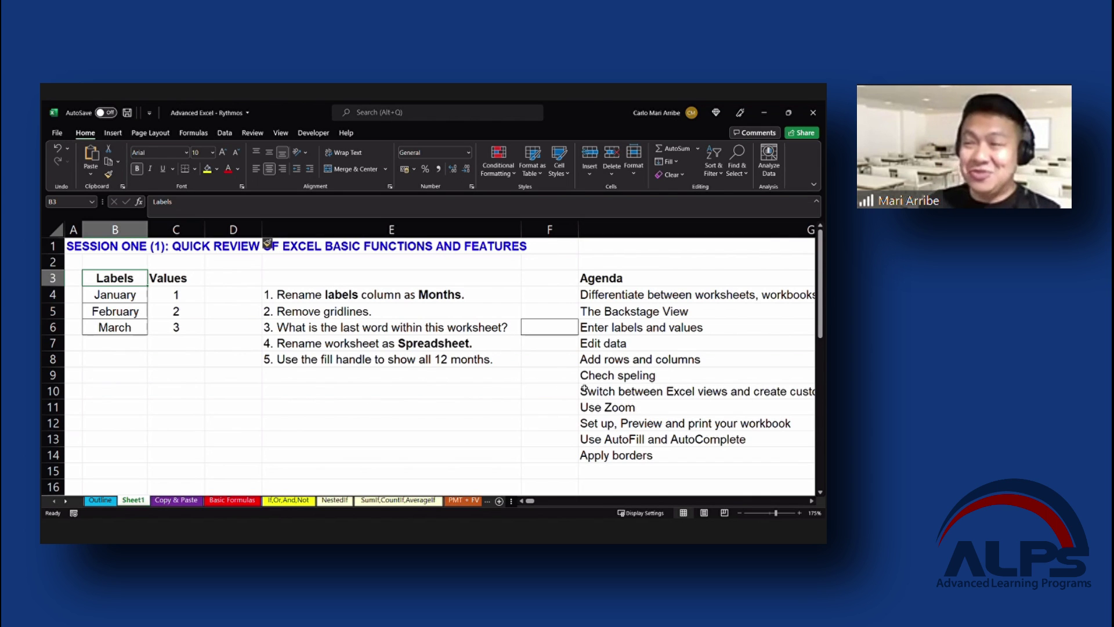
# Select the misspelled agenda item 'Chech speling' and start a spell check from Review
pyautogui.click(626, 378)
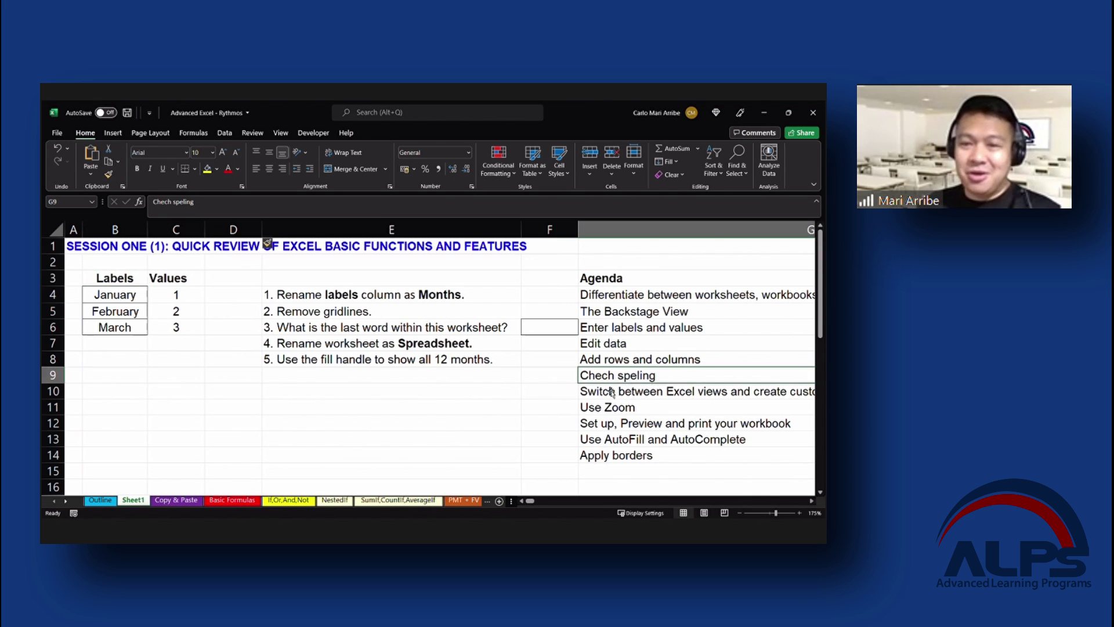
pyautogui.click(252, 133)
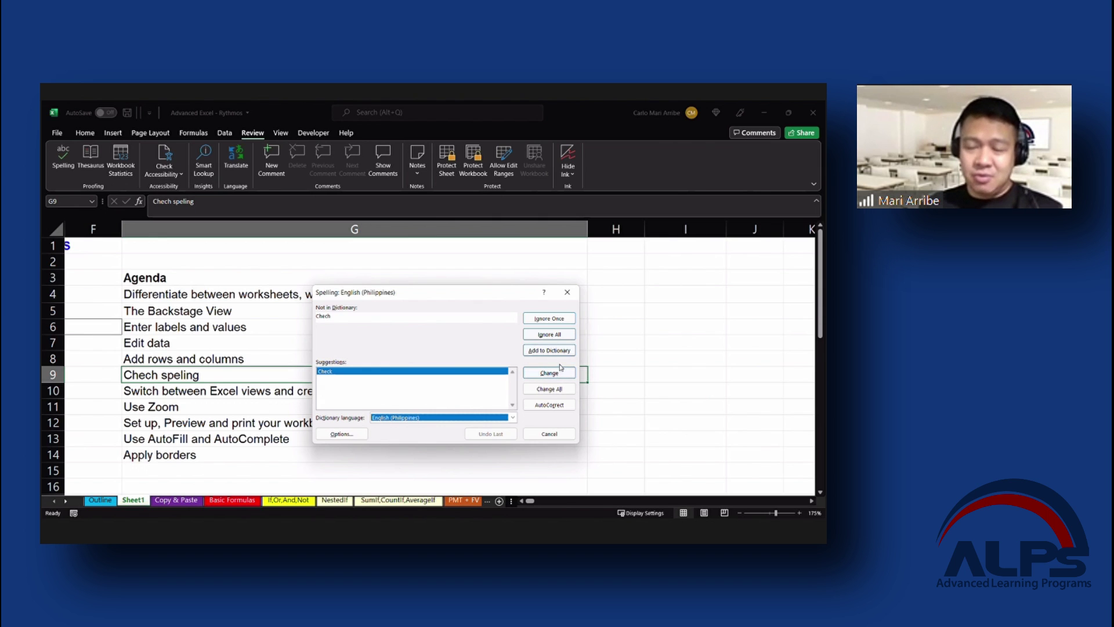
# Accept the suggestions 'Check' and 'spelling', continue from the sheet's start, and dismiss the completion message
pyautogui.click(564, 372)
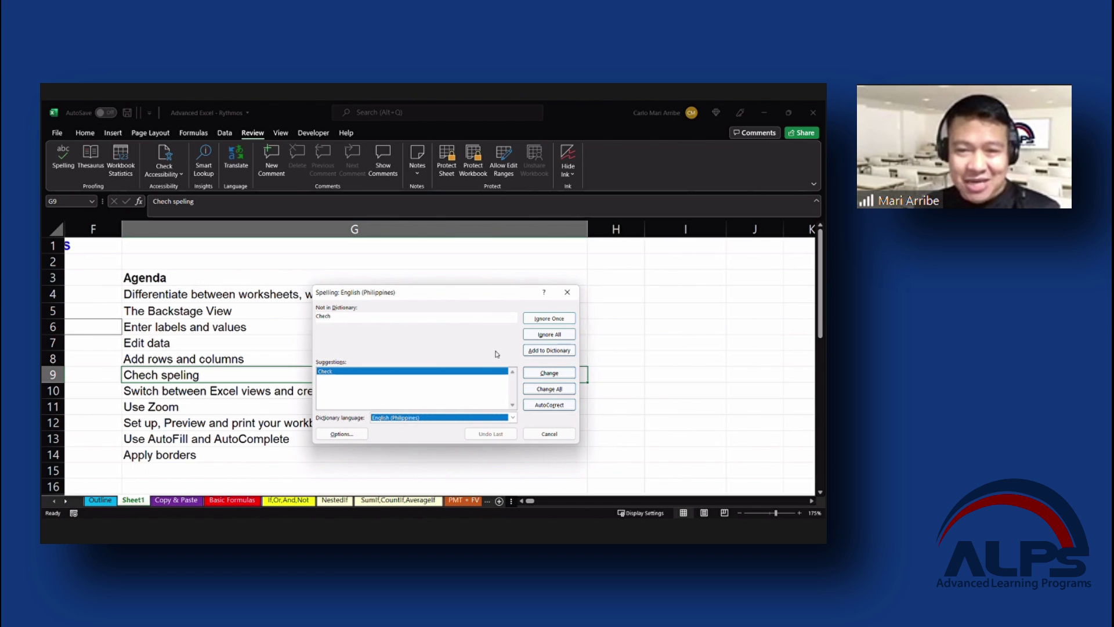
pyautogui.click(541, 374)
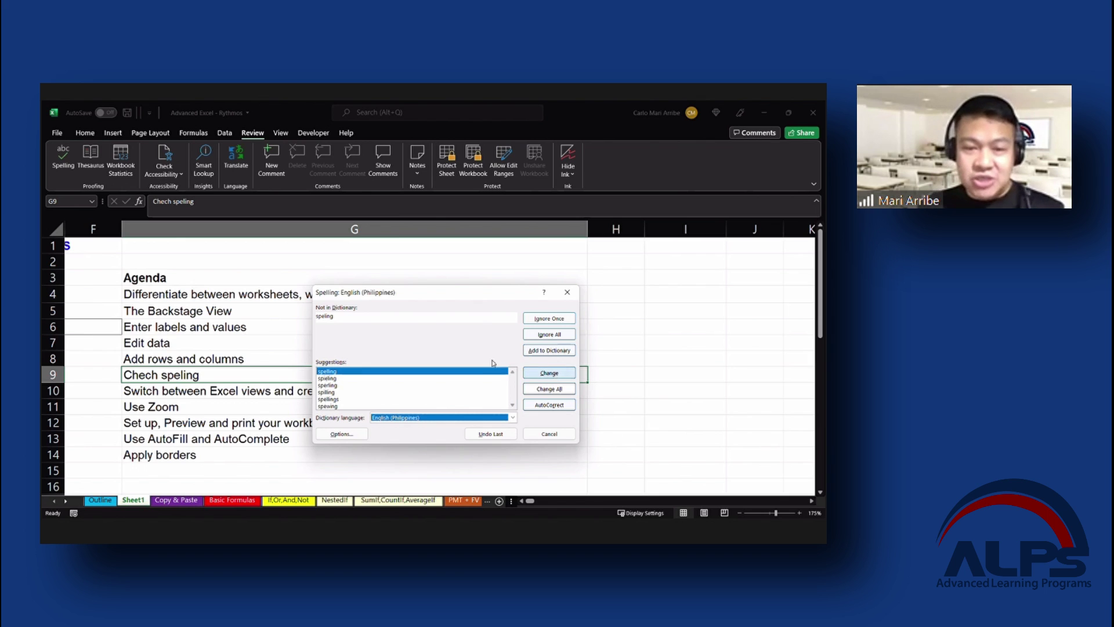
pyautogui.press('Return')
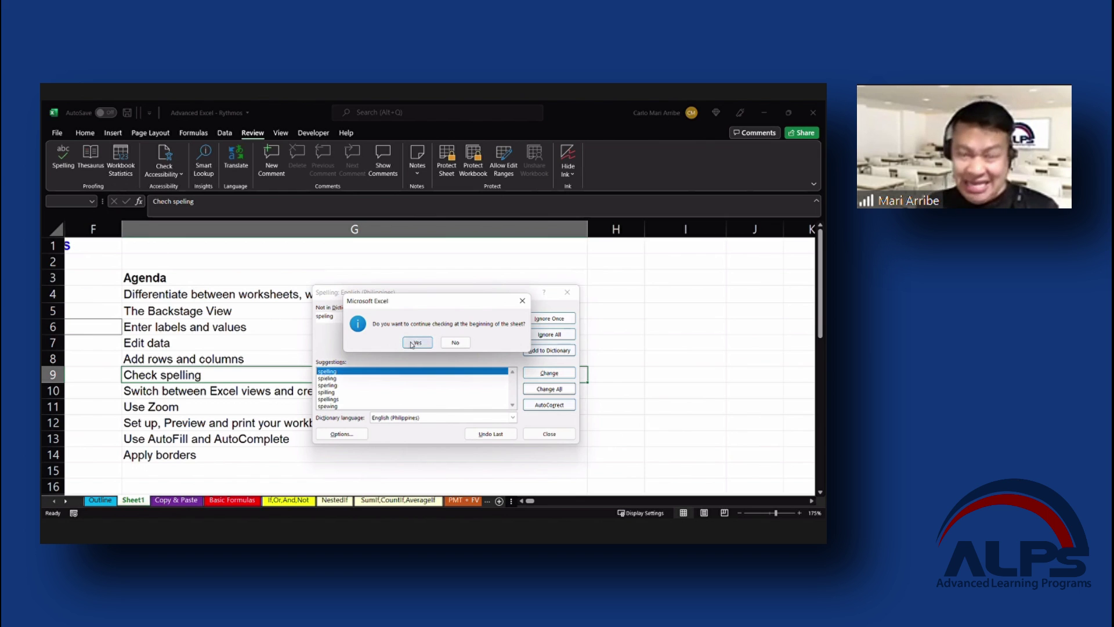
pyautogui.press('Return')
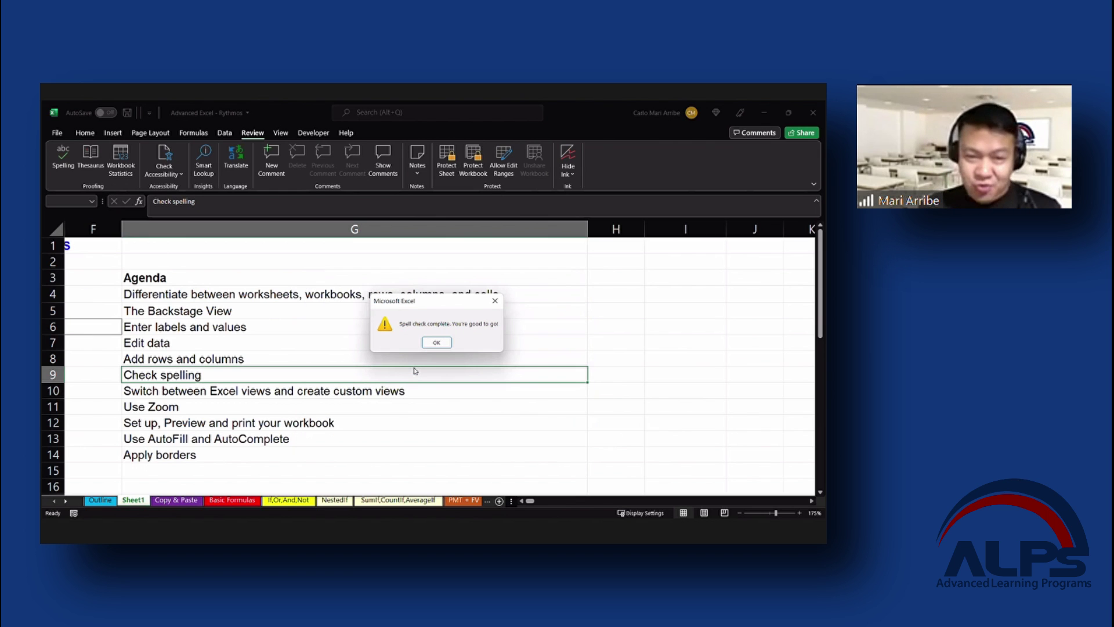
pyautogui.click(435, 343)
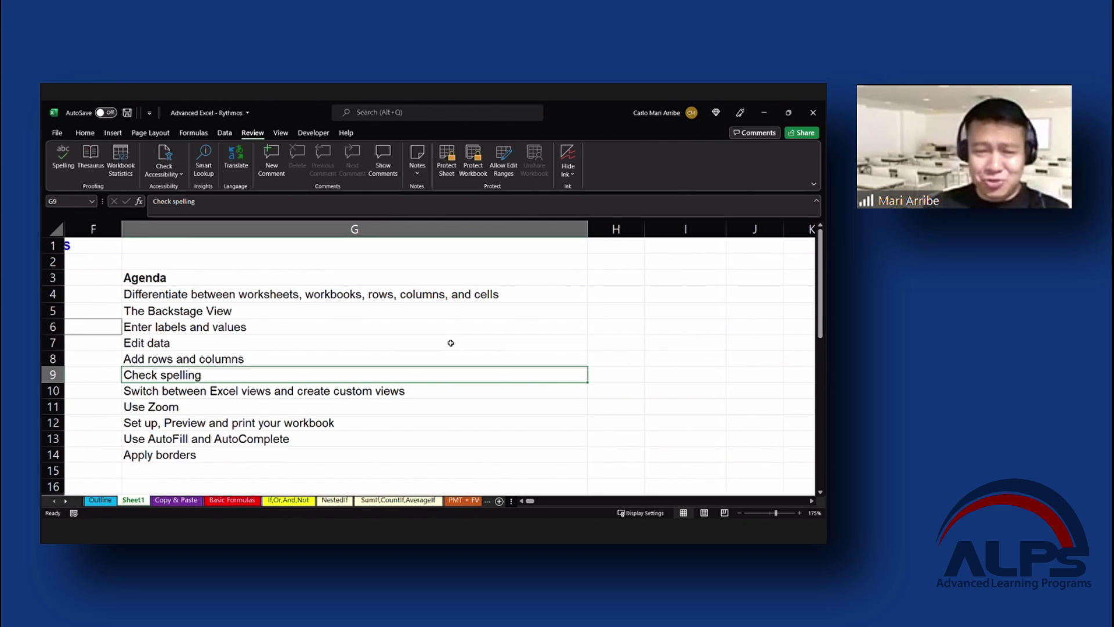
# Move the active cell to G10, the Excel views agenda item
pyautogui.press('Left')
pyautogui.press('Left')
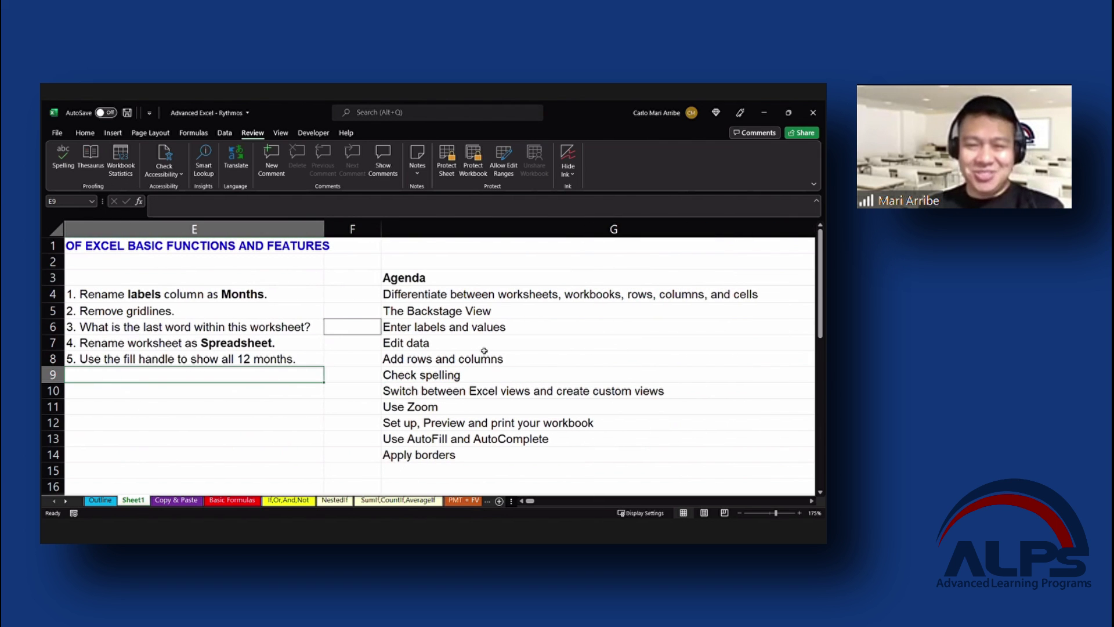
pyautogui.press('Left')
pyautogui.press('Left')
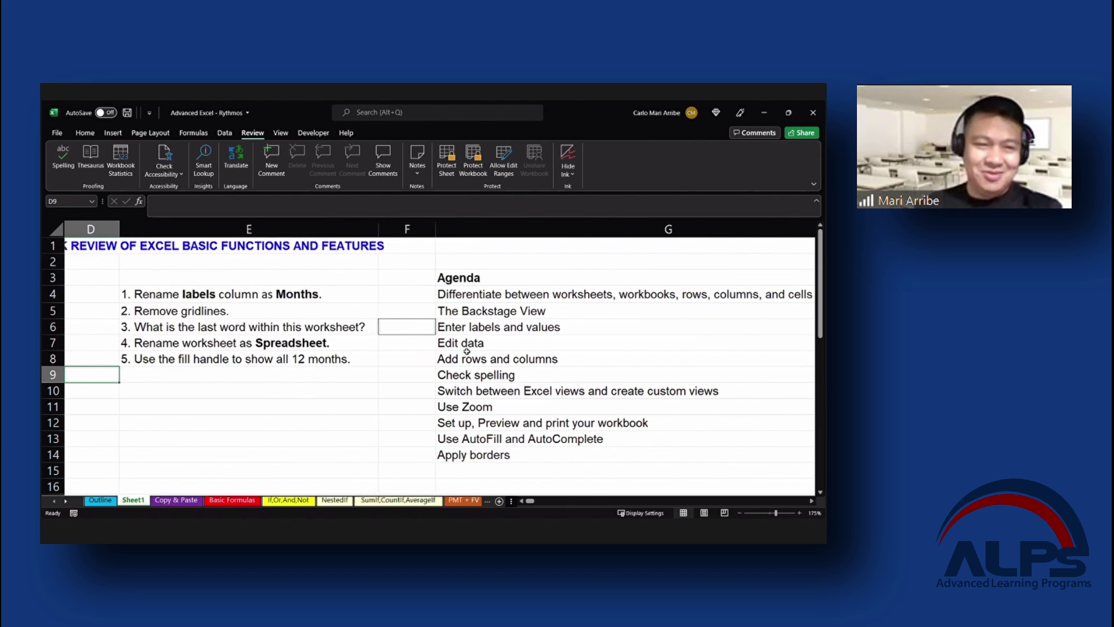
pyautogui.press('Left')
pyautogui.press('Right')
pyautogui.press('Right')
pyautogui.press('Right')
pyautogui.press('Right')
pyautogui.press('Right')
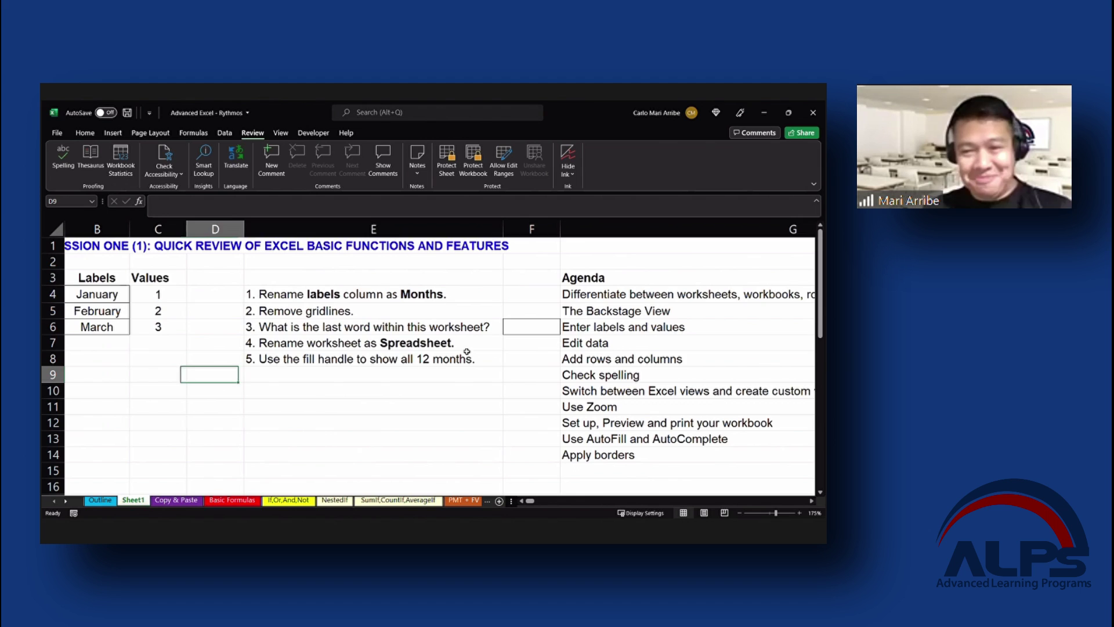
pyautogui.press('Down')
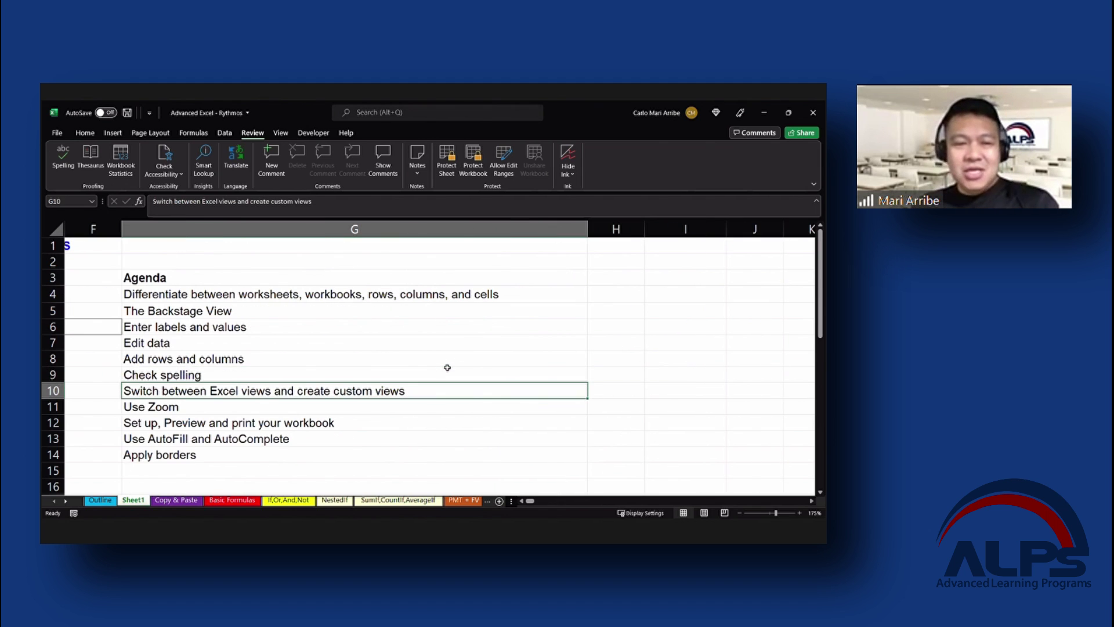
# In Page Break Preview, drag the Page 1 break left to near column C, then go back to Normal view
pyautogui.click(706, 513)
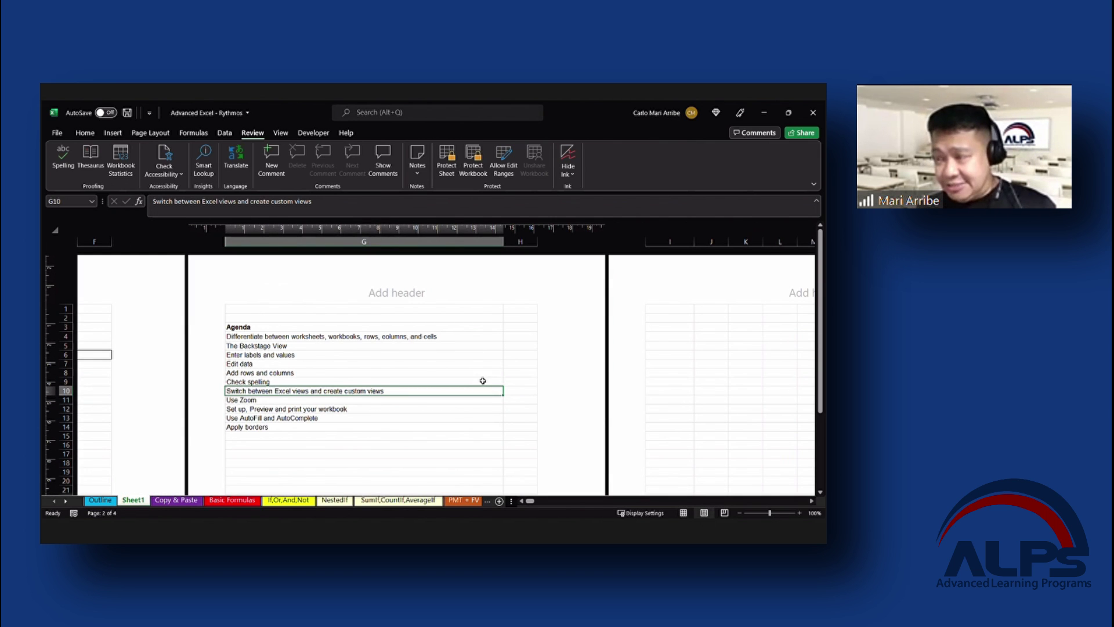
pyautogui.click(724, 513)
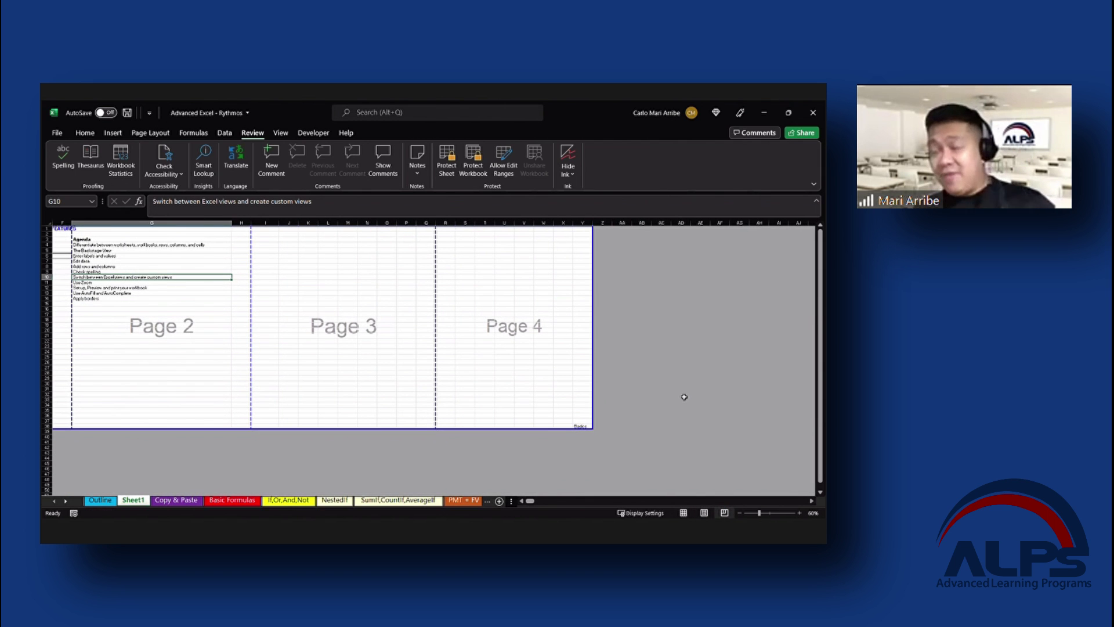
pyautogui.click(521, 500)
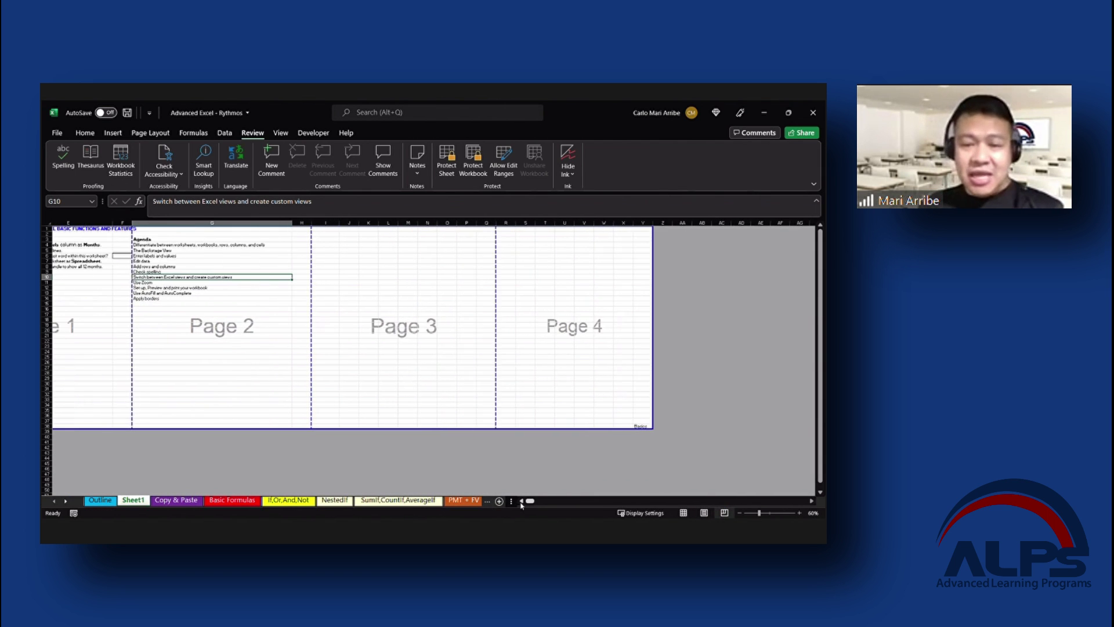
pyautogui.click(521, 501)
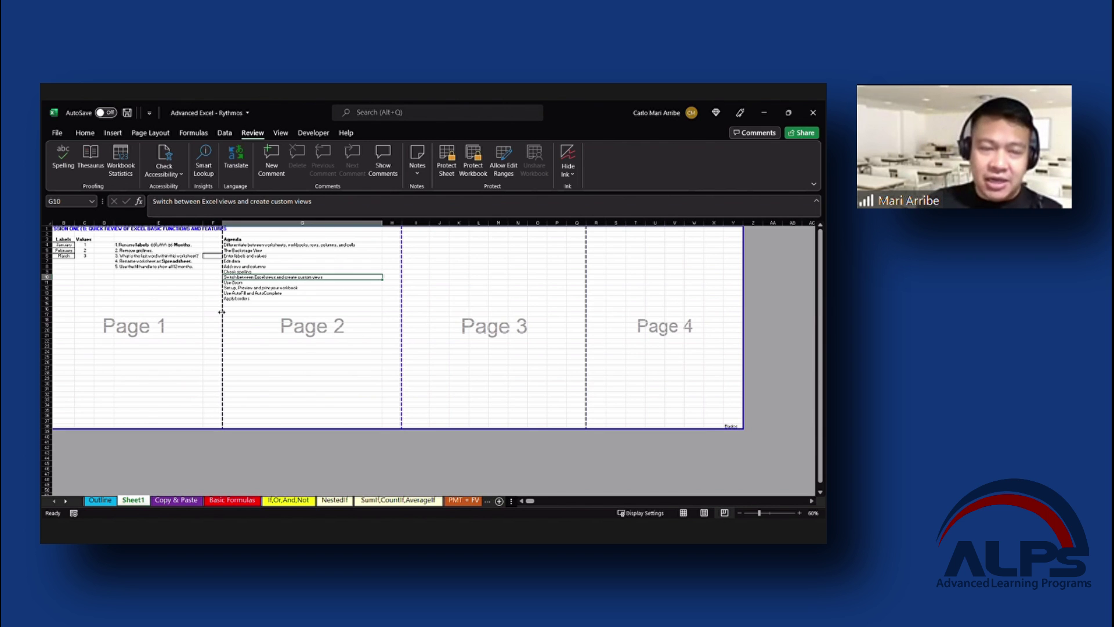
pyautogui.moveTo(222, 313); pyautogui.dragTo(87, 312)
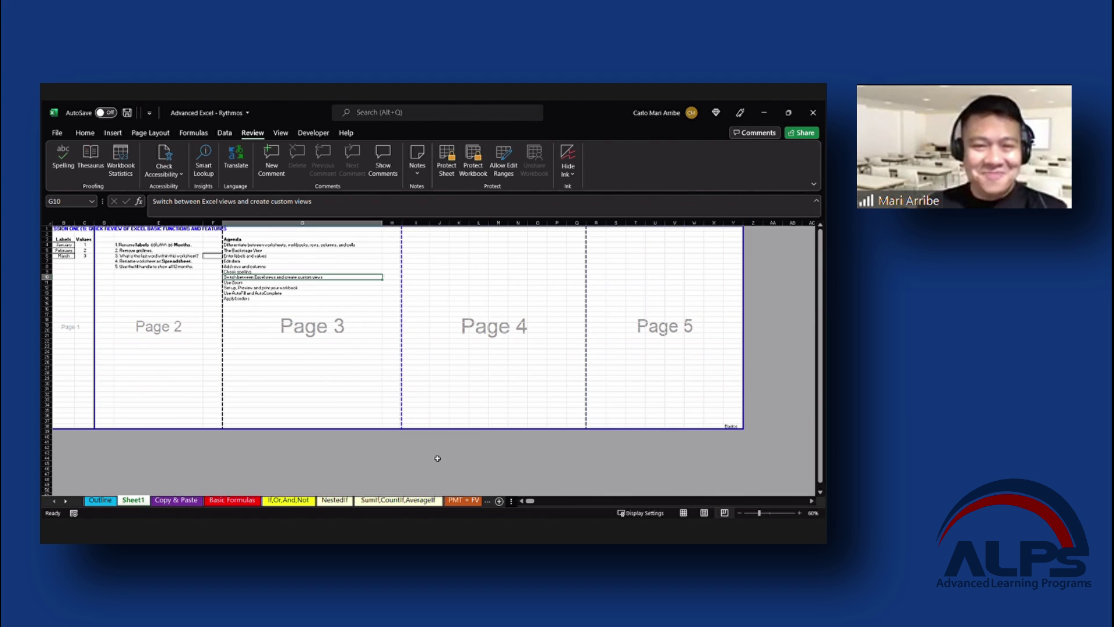
pyautogui.click(684, 512)
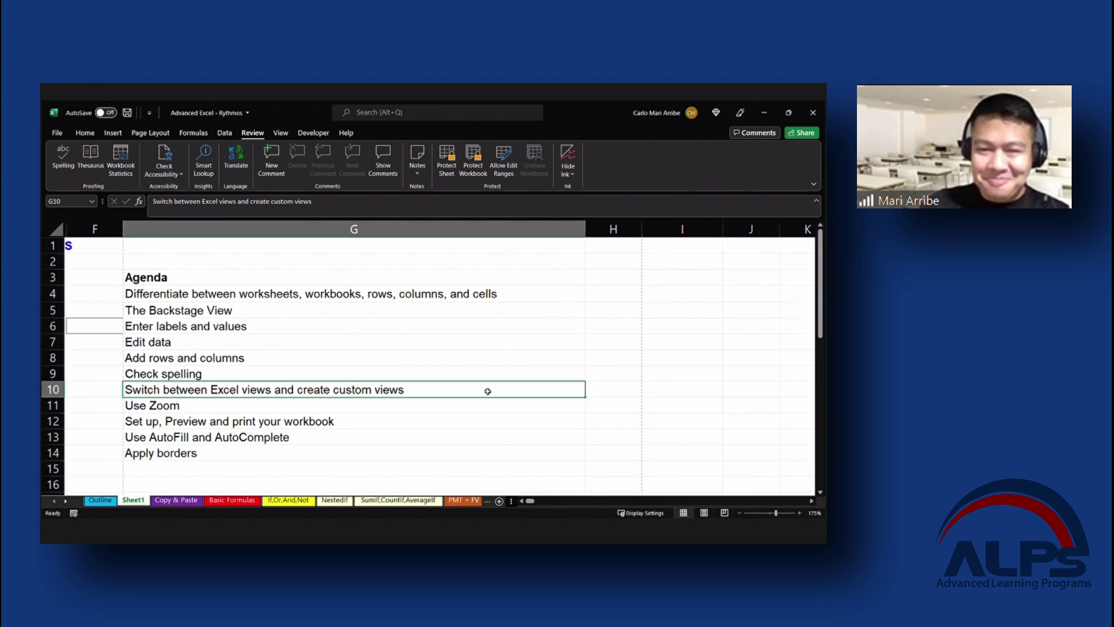
pyautogui.click(521, 502)
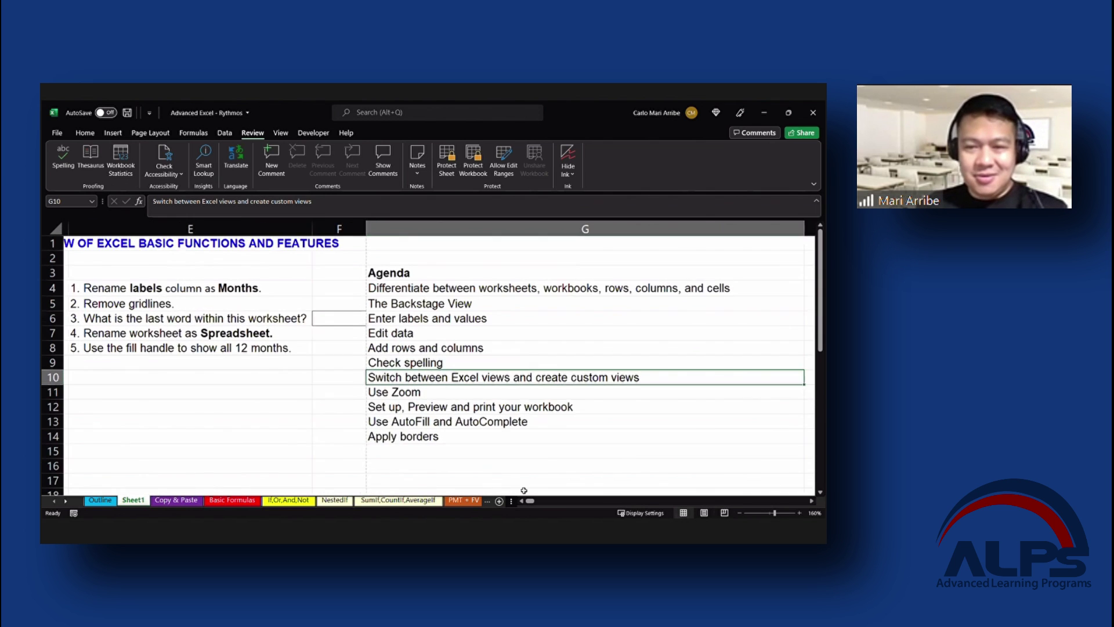
pyautogui.scroll(-1, 525, 508)
pyautogui.click(522, 500)
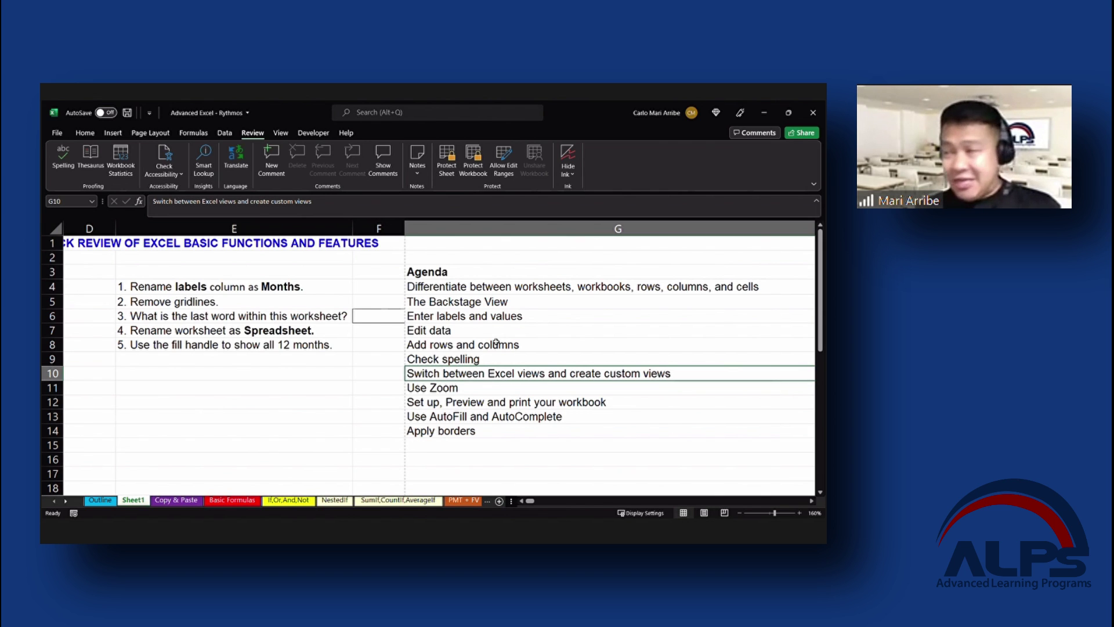
pyautogui.click(284, 136)
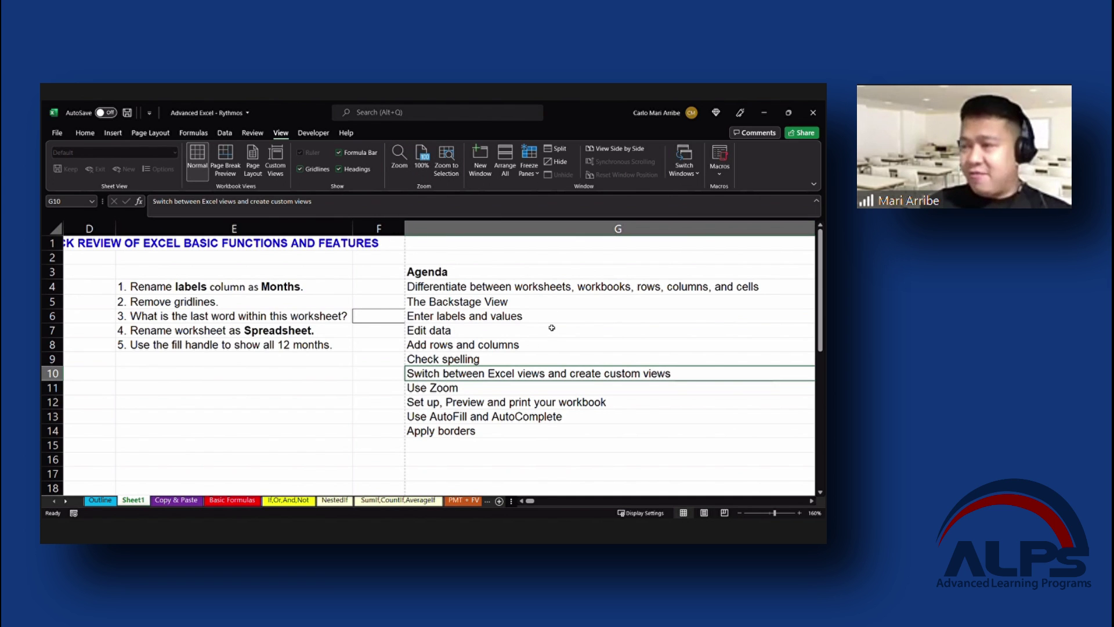
pyautogui.click(311, 336)
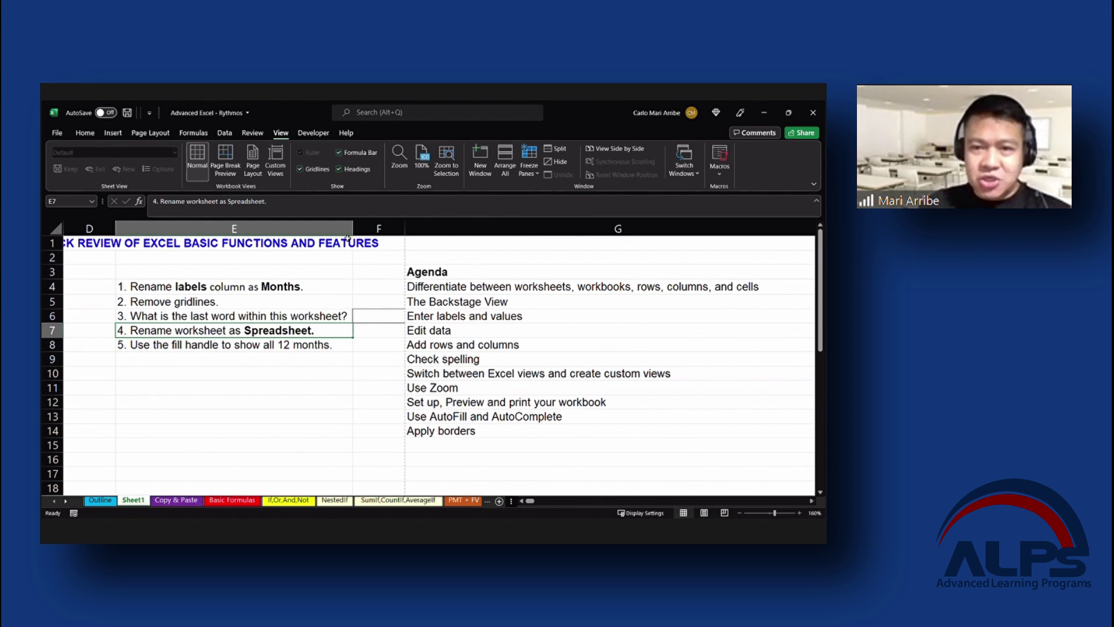
pyautogui.click(445, 168)
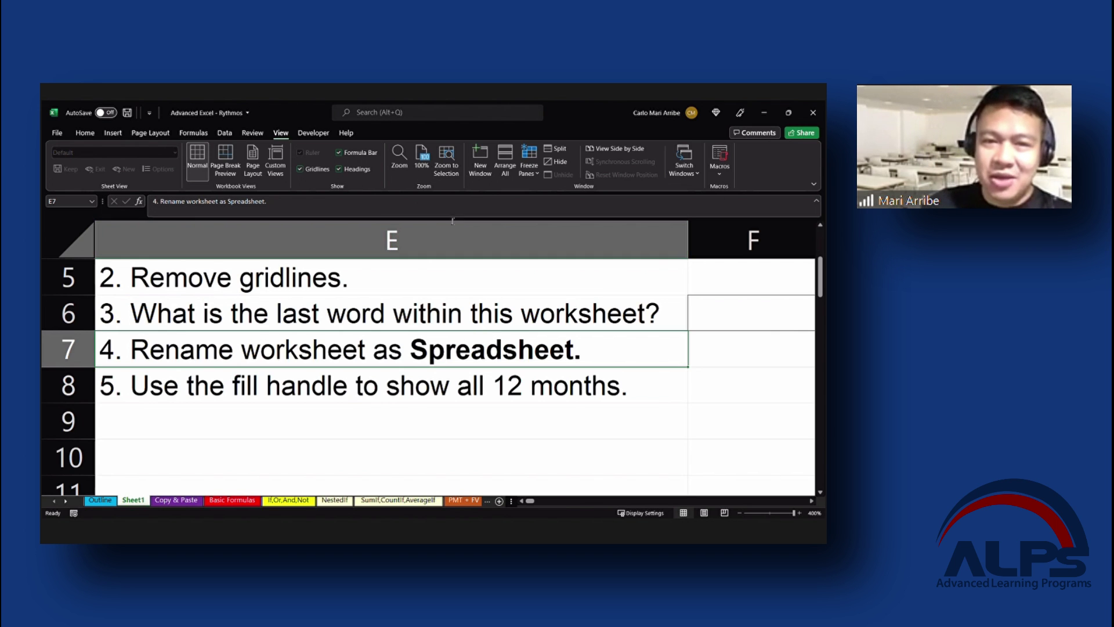
pyautogui.click(421, 156)
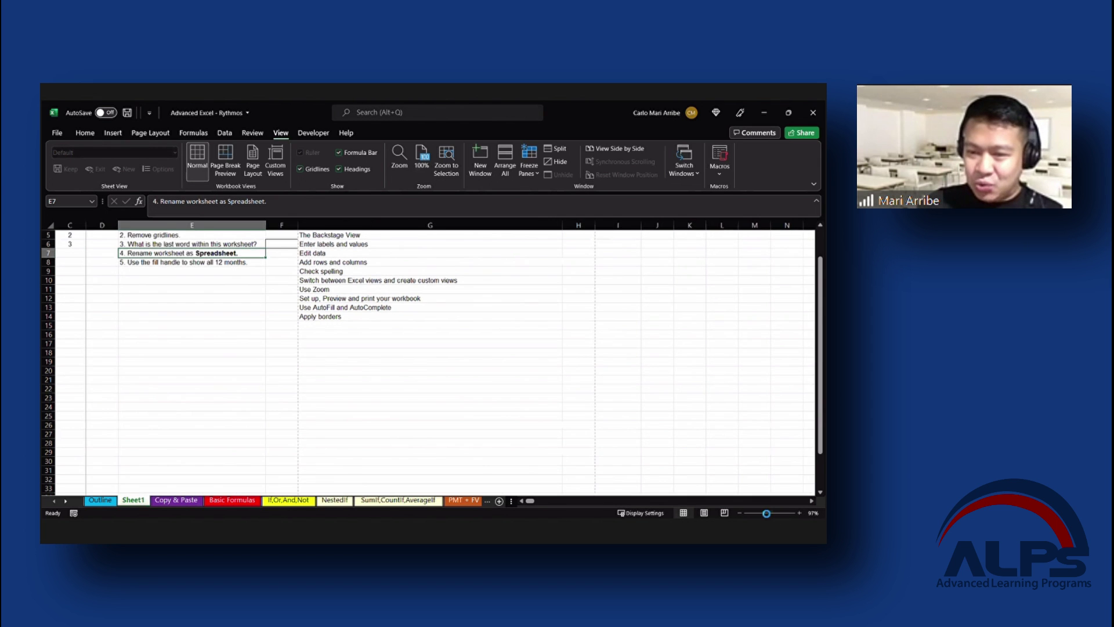
pyautogui.moveTo(770, 515)
pyautogui.mouseDown()
pyautogui.moveTo(761, 514)
pyautogui.moveTo(783, 515)
pyautogui.mouseUp()
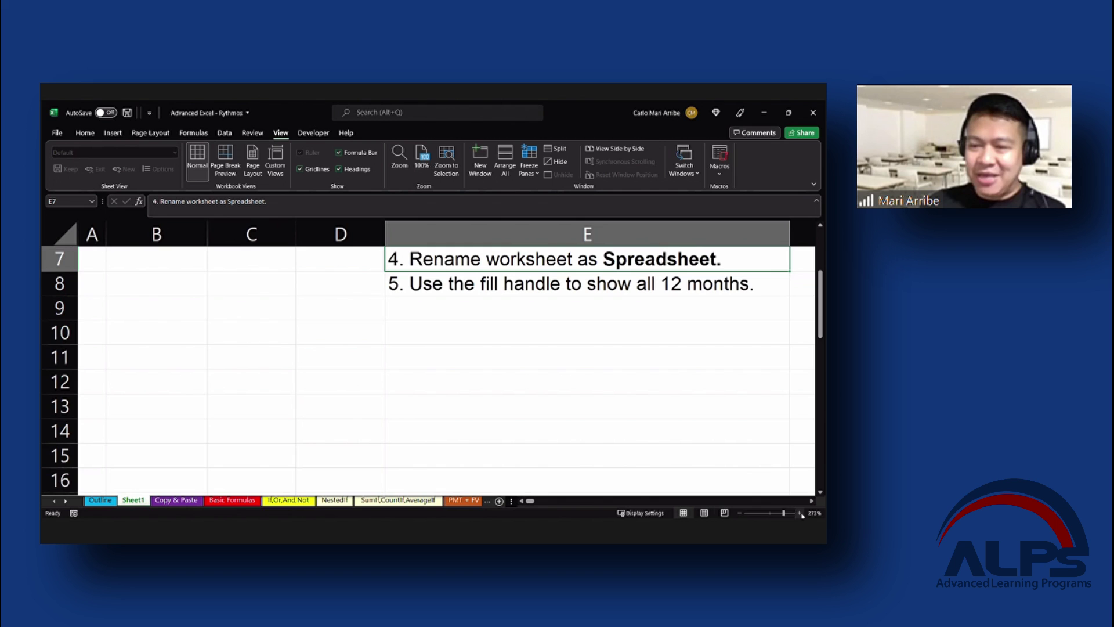
pyautogui.click(769, 515)
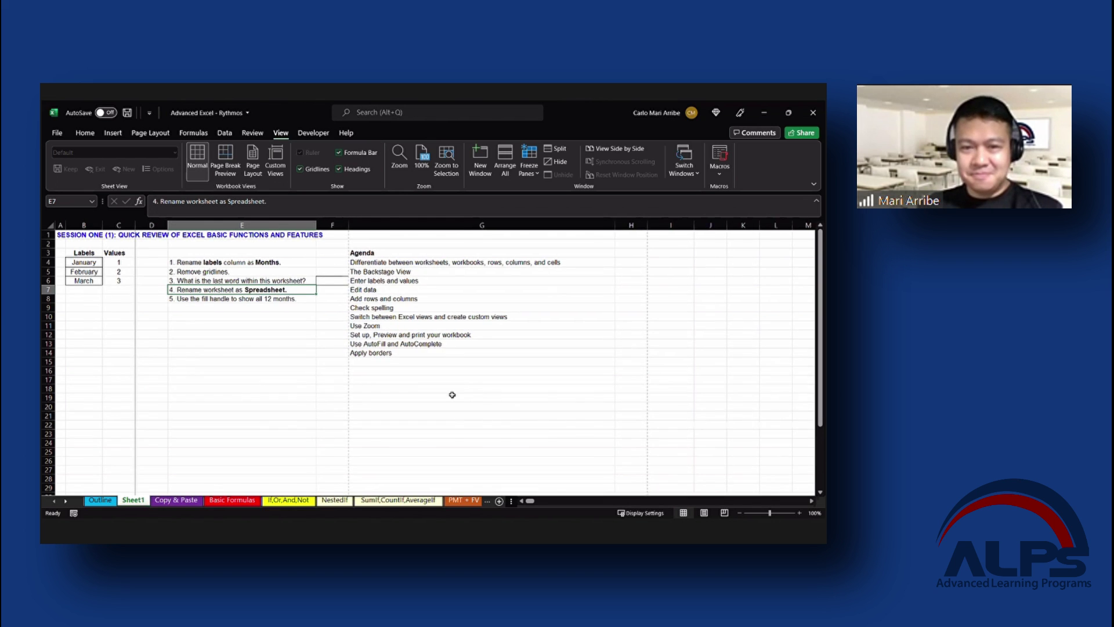
pyautogui.keyDown('ctrl'); pyautogui.scroll(2, 452, 391); pyautogui.keyUp('ctrl')
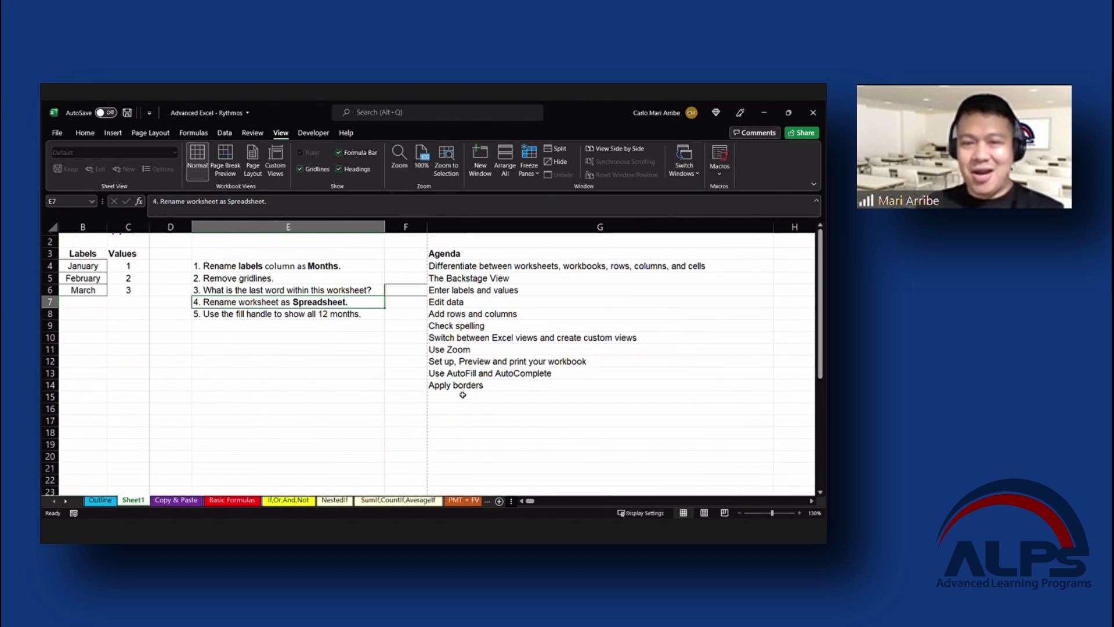
pyautogui.scroll(1, 464, 371)
pyautogui.click(493, 360)
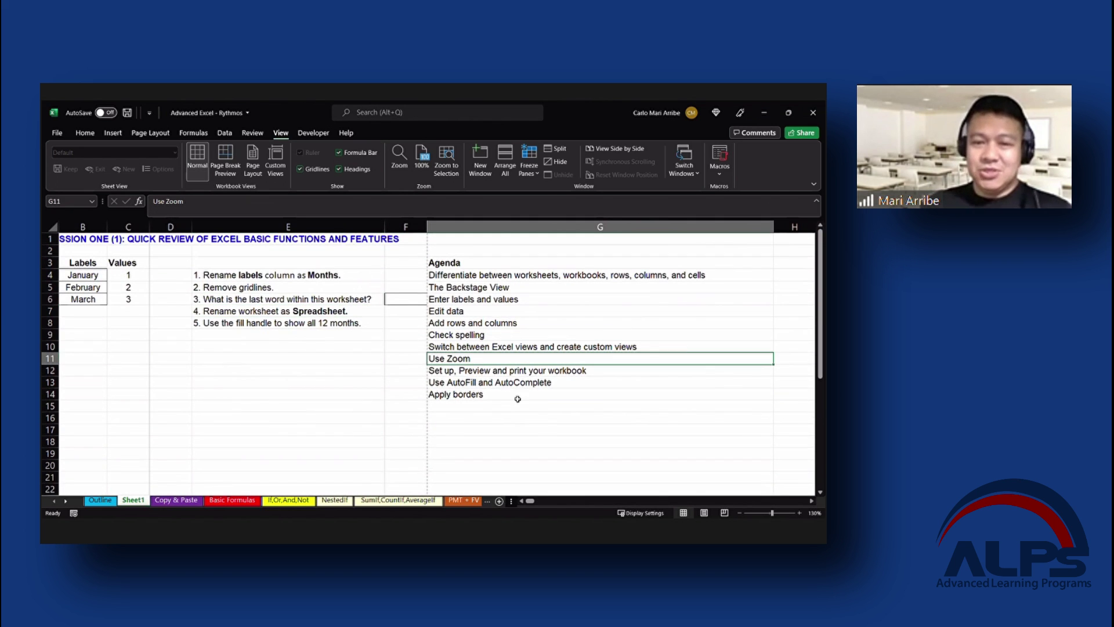
pyautogui.click(522, 370)
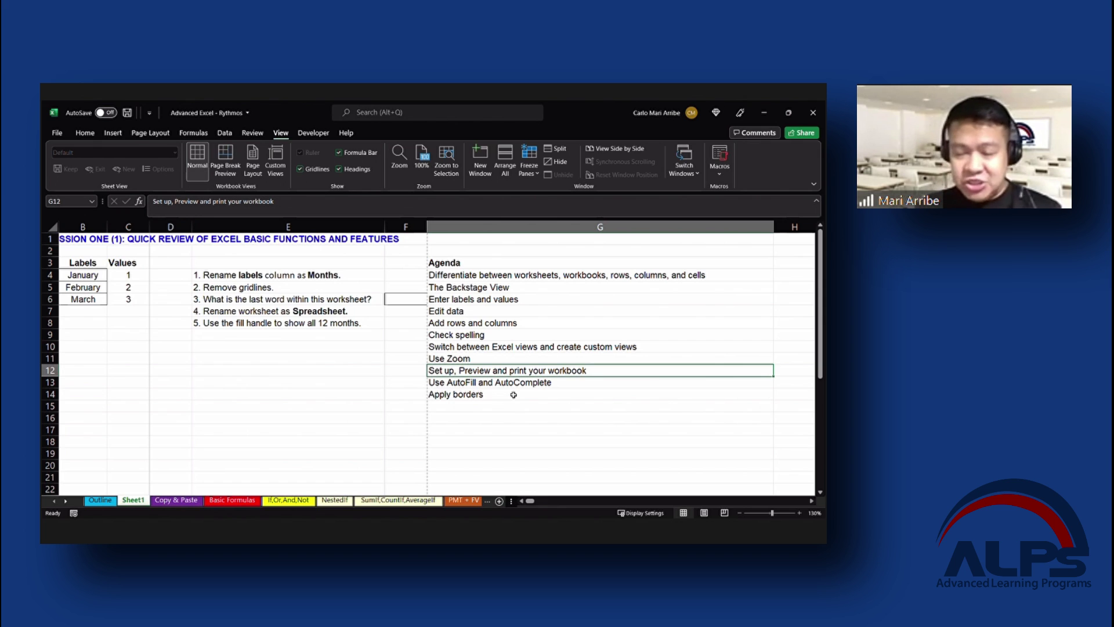
# Show the print preview and scroll through all five pages
pyautogui.hotkey('ctrl', 'p')
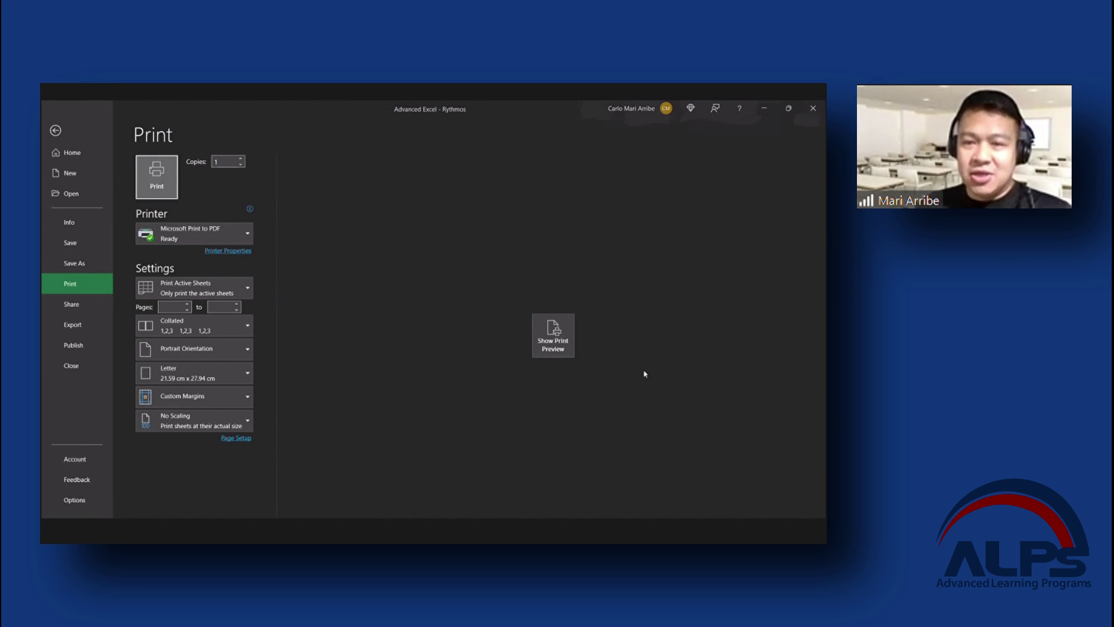
pyautogui.click(553, 335)
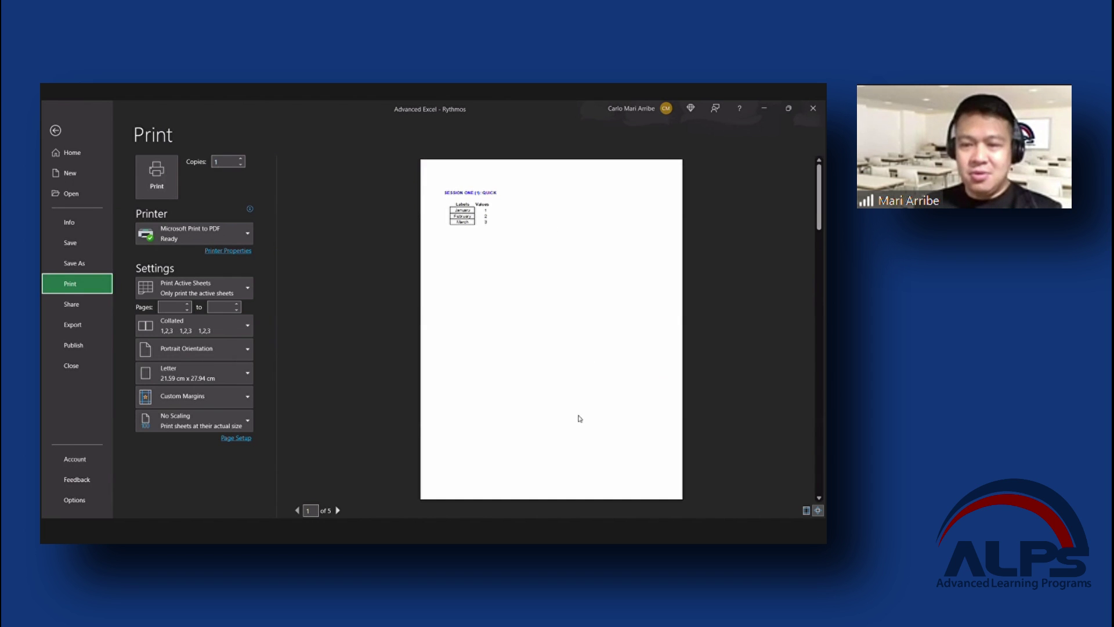
pyautogui.scroll(-1, 660, 400)
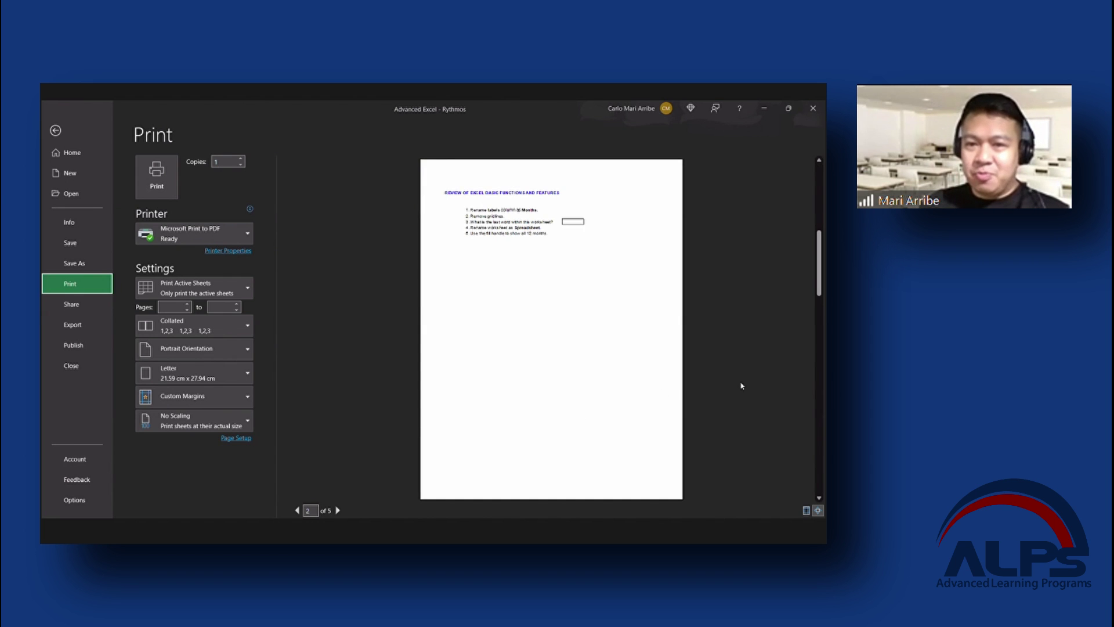
pyautogui.scroll(1, 741, 386)
pyautogui.scroll(-1, 728, 406)
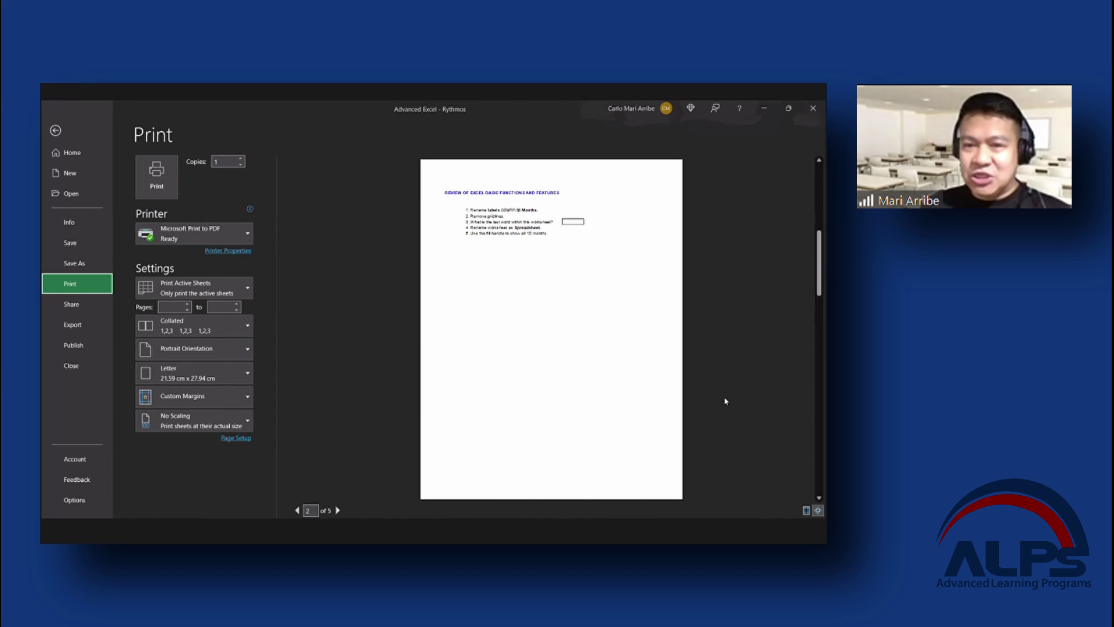
pyautogui.scroll(-1, 726, 401)
pyautogui.scroll(-1, 725, 401)
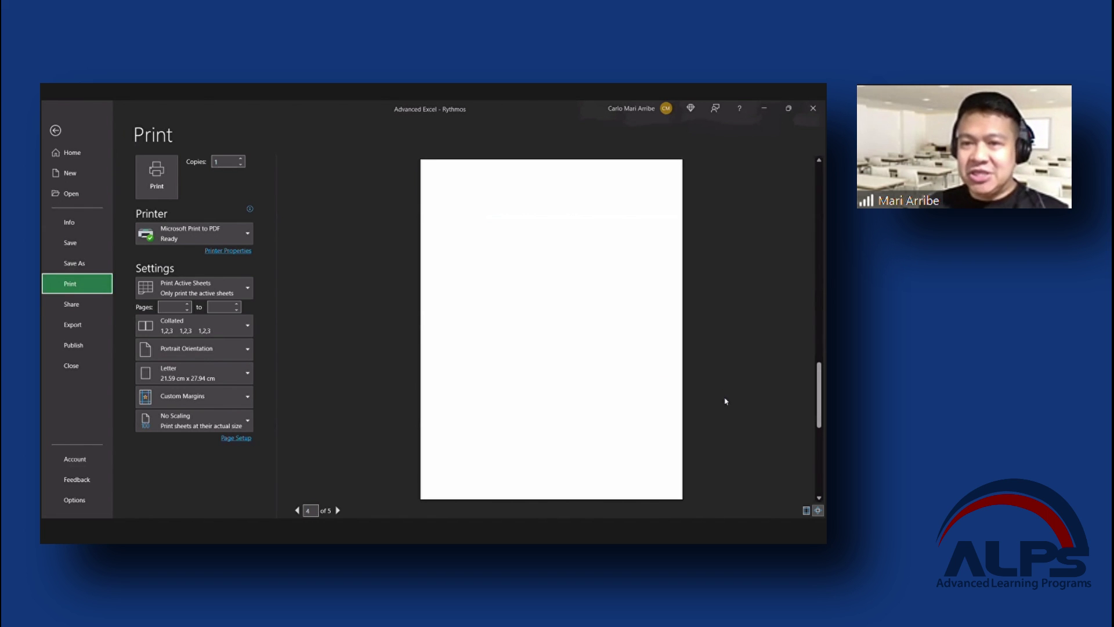
pyautogui.scroll(-1, 725, 401)
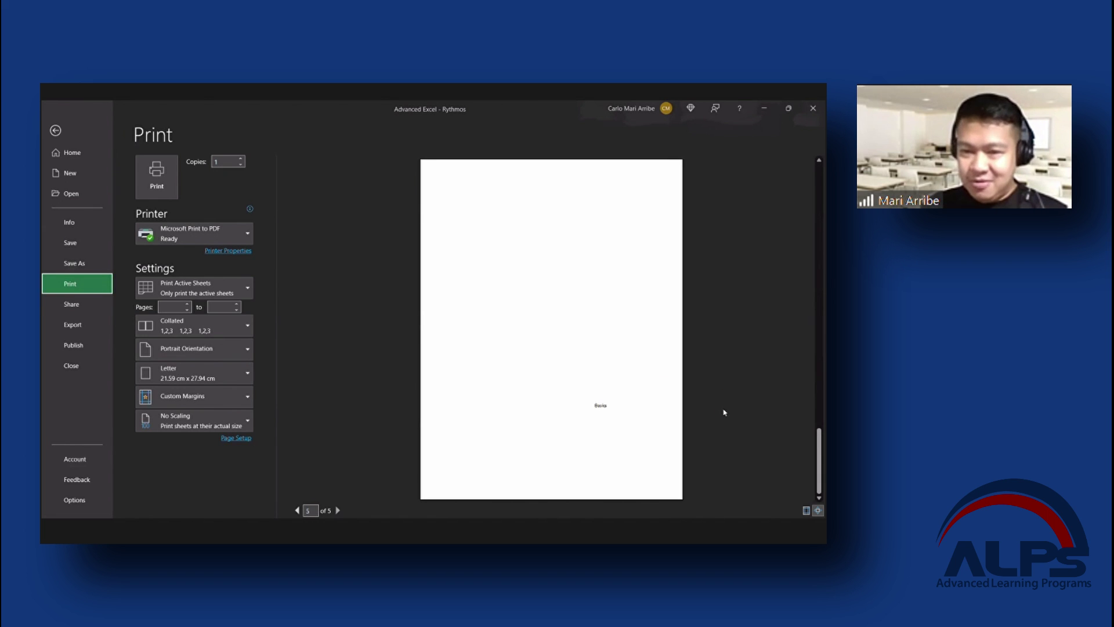
pyautogui.scroll(4, 724, 412)
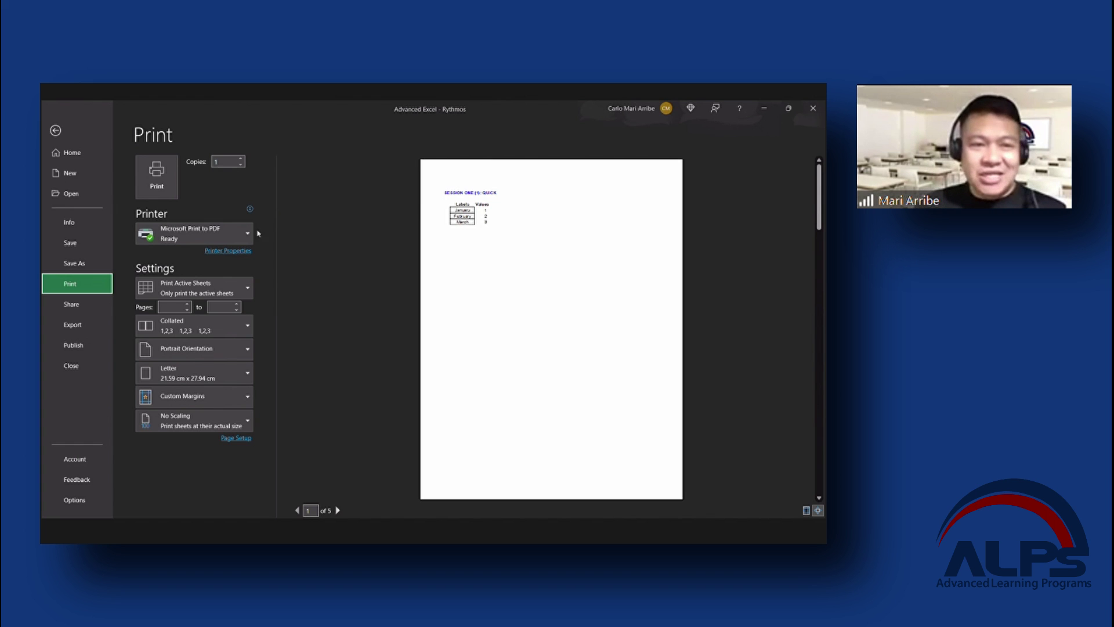
# Open and close the Printer list, leaving Microsoft Print to PDF selected
pyautogui.moveTo(182, 238)
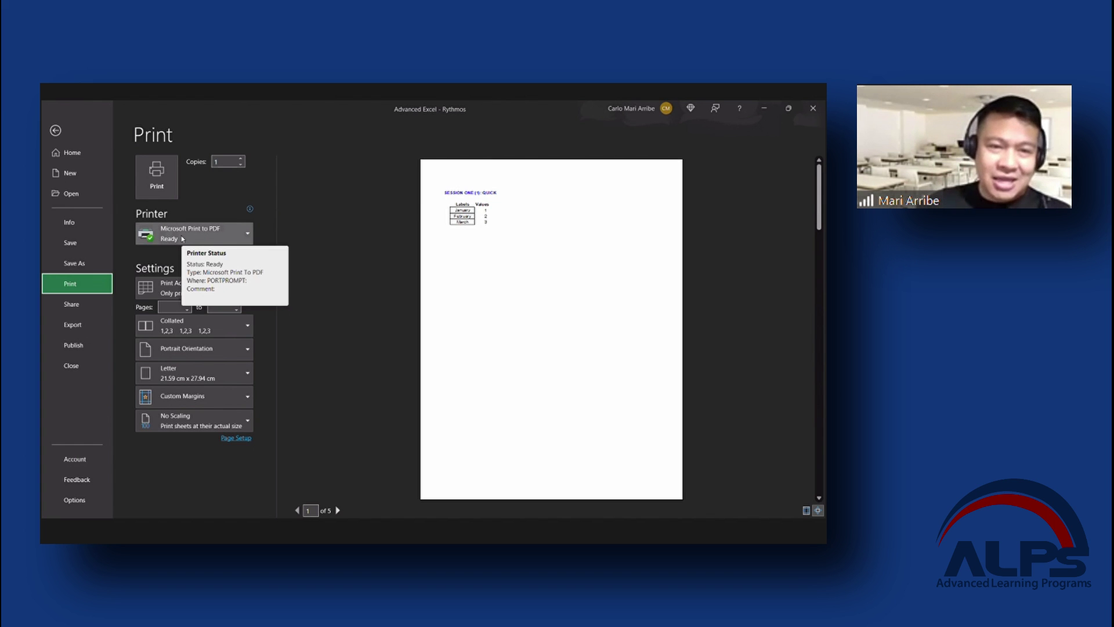
pyautogui.moveTo(251, 235)
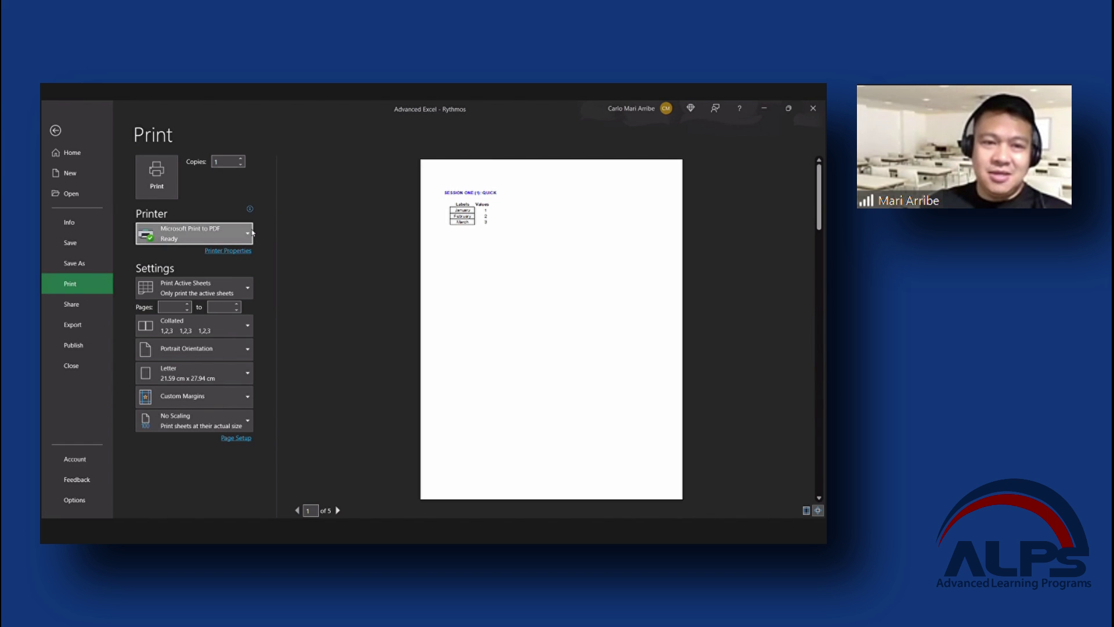
pyautogui.click(250, 234)
pyautogui.click(251, 233)
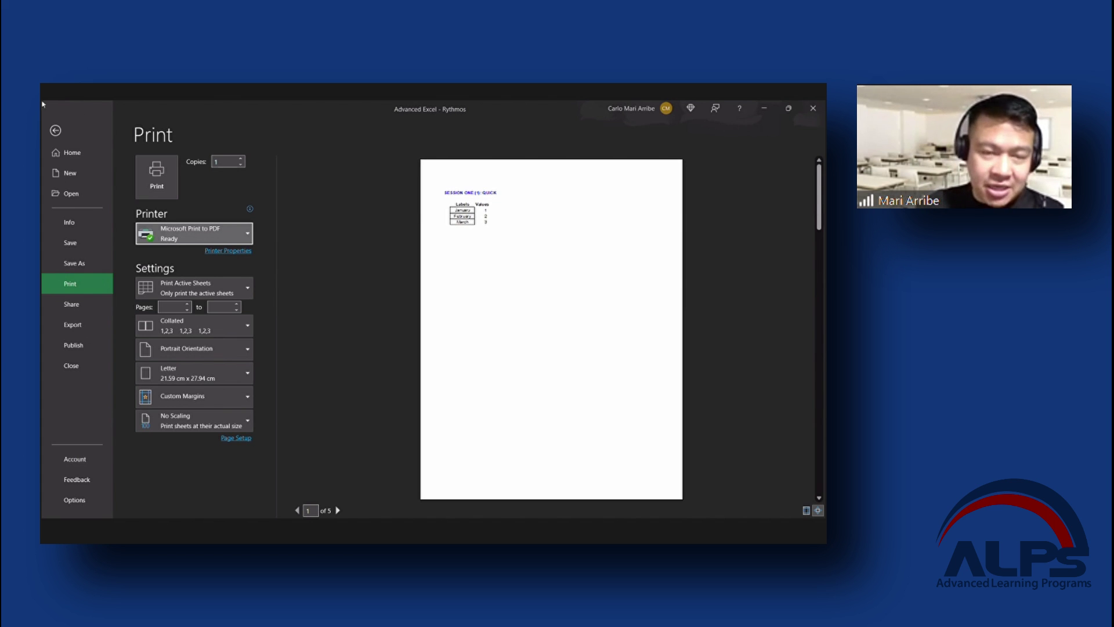
# Back on the worksheet, select the five instructions in E4:E8 and reopen Print with Ctrl+P
pyautogui.click(53, 131)
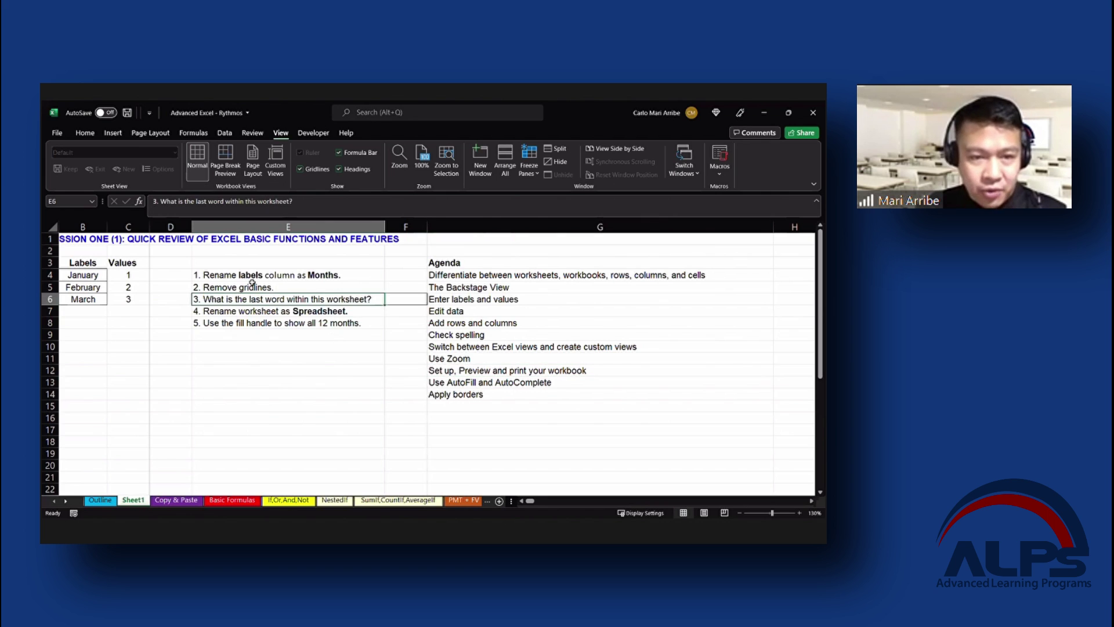
pyautogui.moveTo(251, 277); pyautogui.dragTo(257, 322)
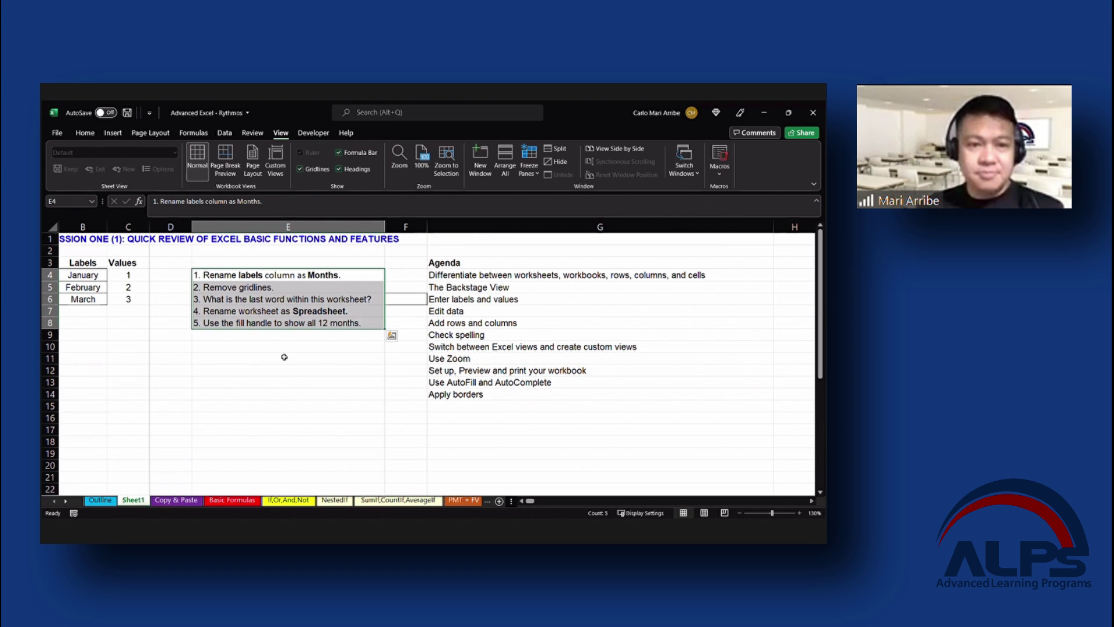
pyautogui.scroll(1, 301, 304)
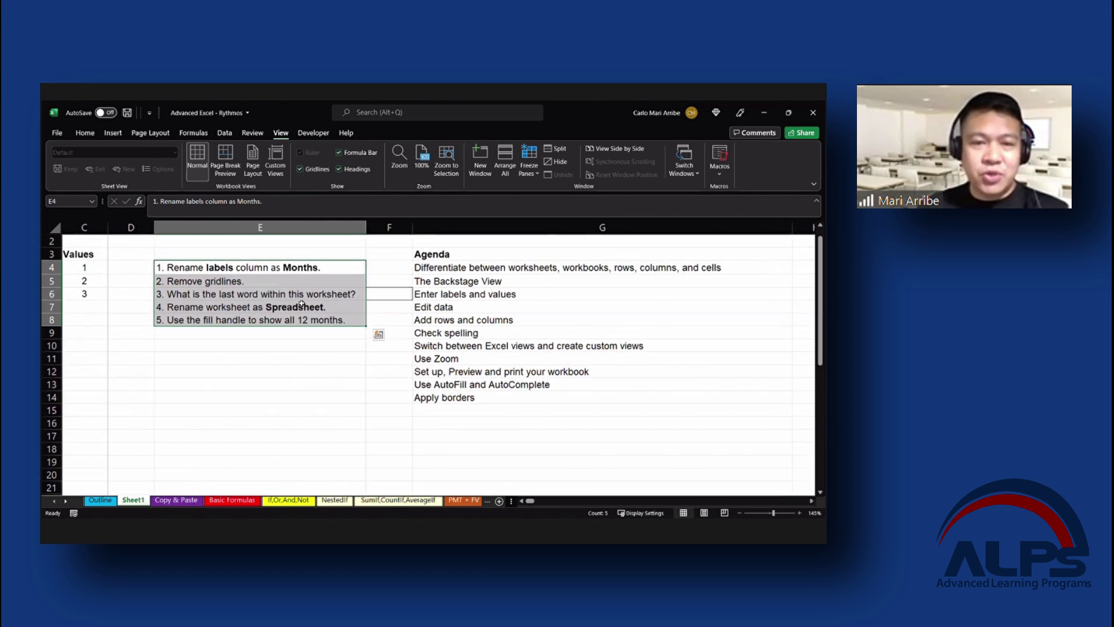
pyautogui.scroll(1, 301, 304)
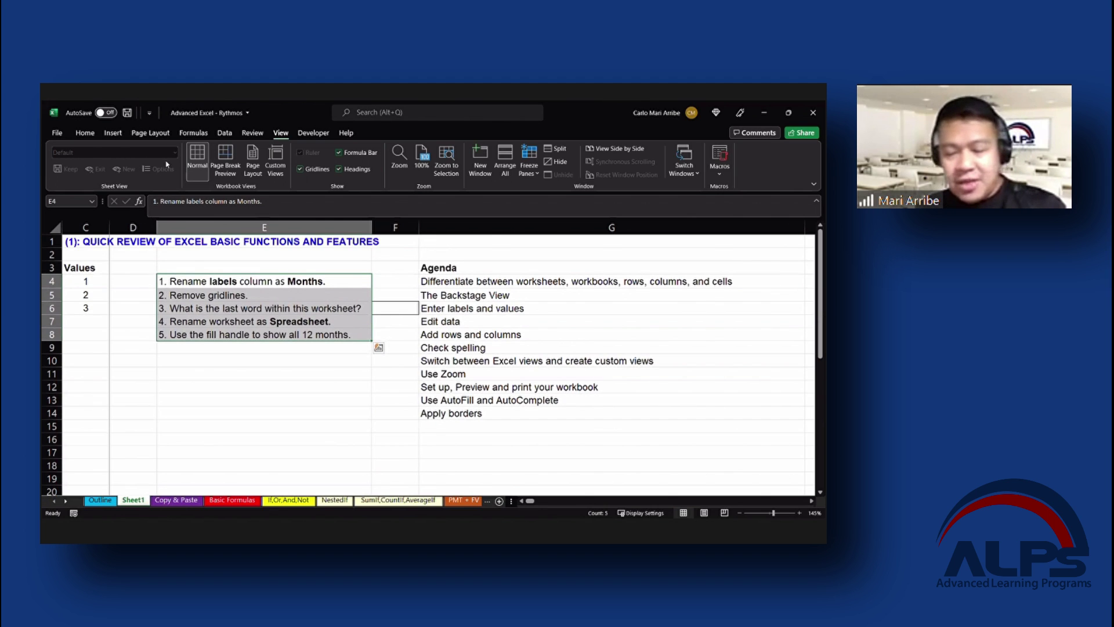
pyautogui.hotkey('ctrl', 'p')
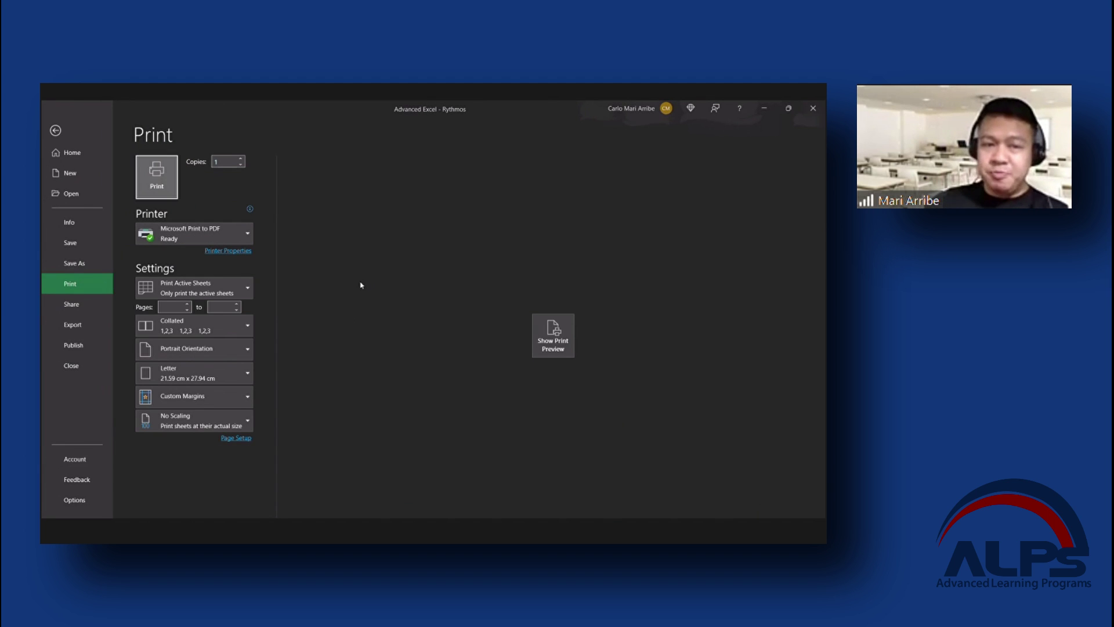
# Change Print Active Sheets to Print Selection, keeping Microsoft Print to PDF as the printer
pyautogui.click(246, 292)
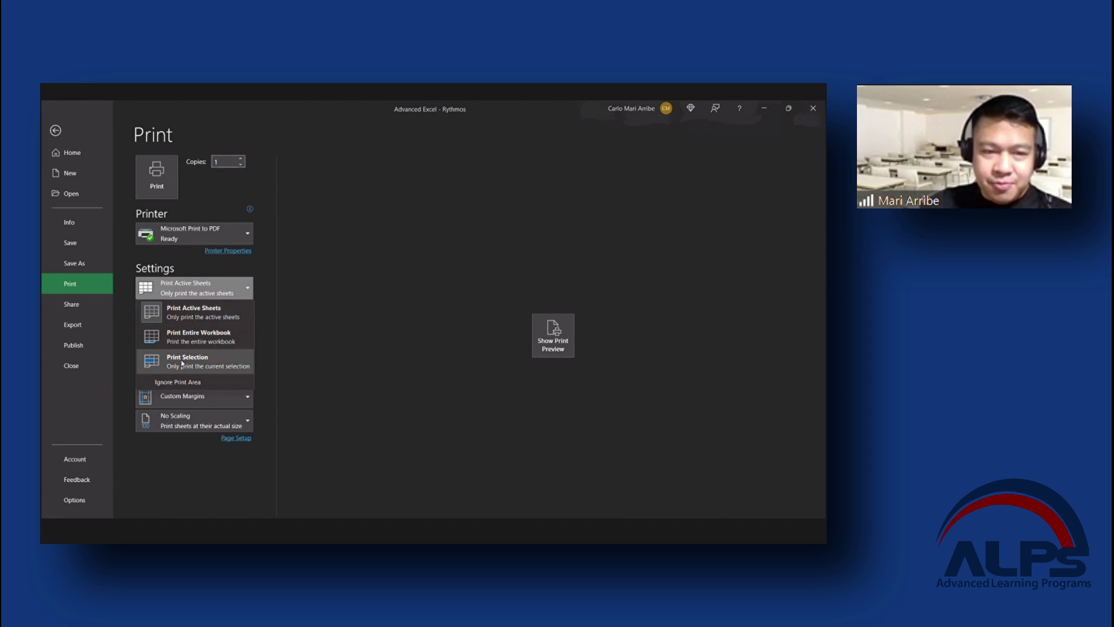
pyautogui.press('Return')
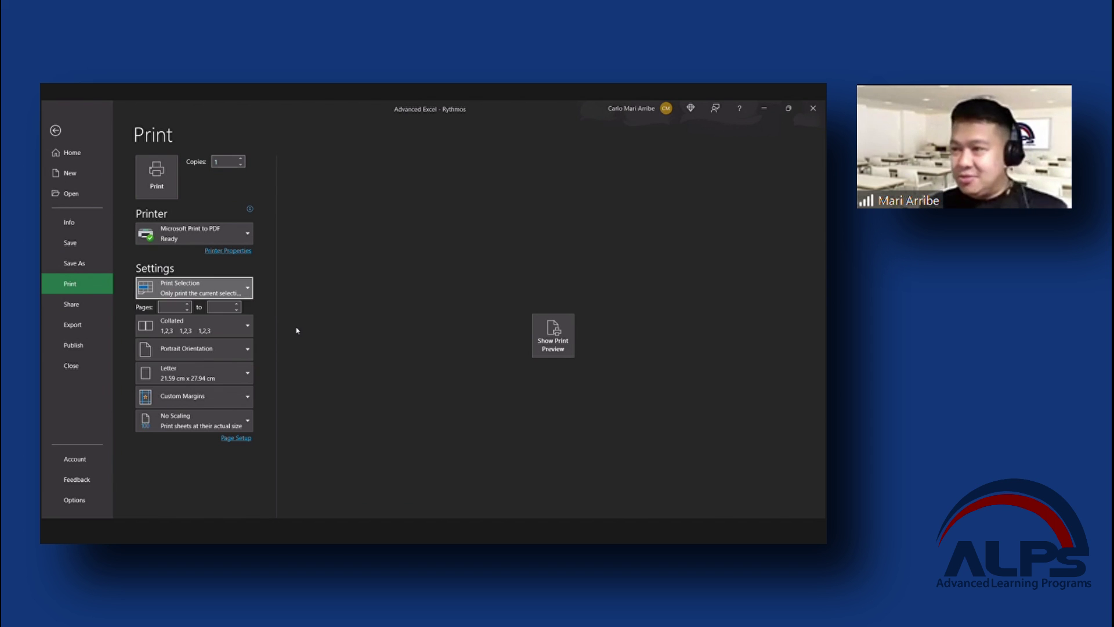
pyautogui.click(245, 291)
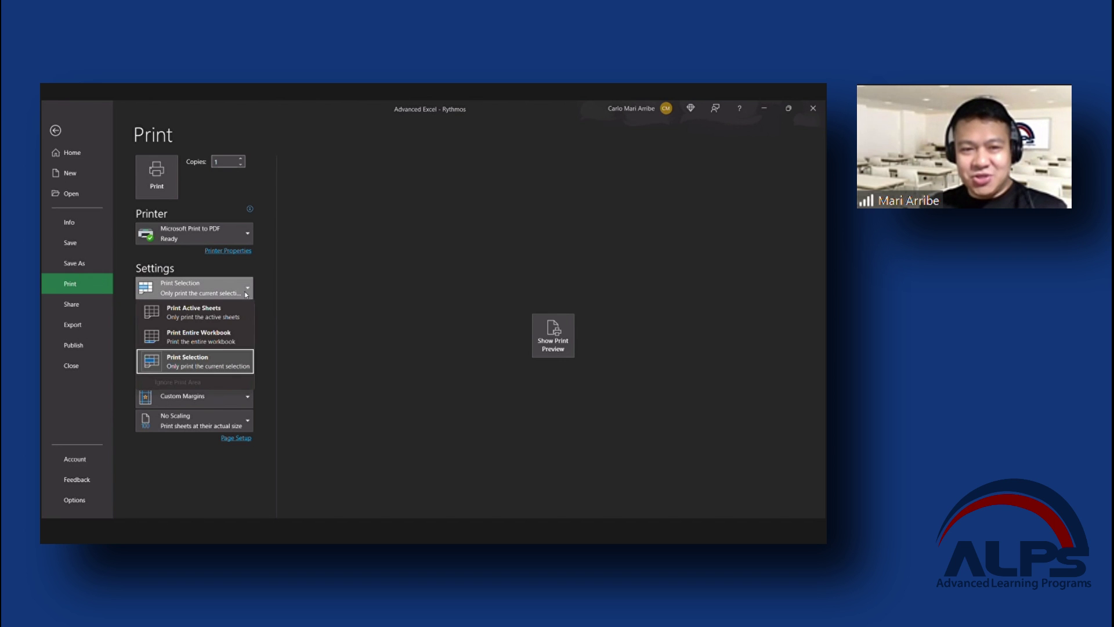
pyautogui.click(217, 370)
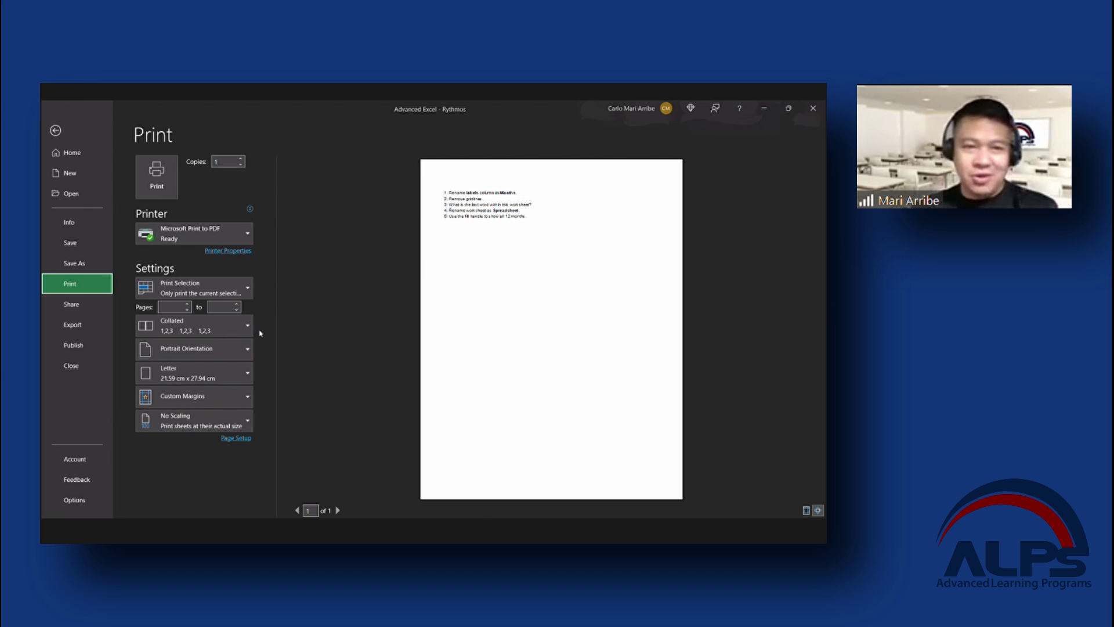
pyautogui.click(244, 237)
pyautogui.click(341, 236)
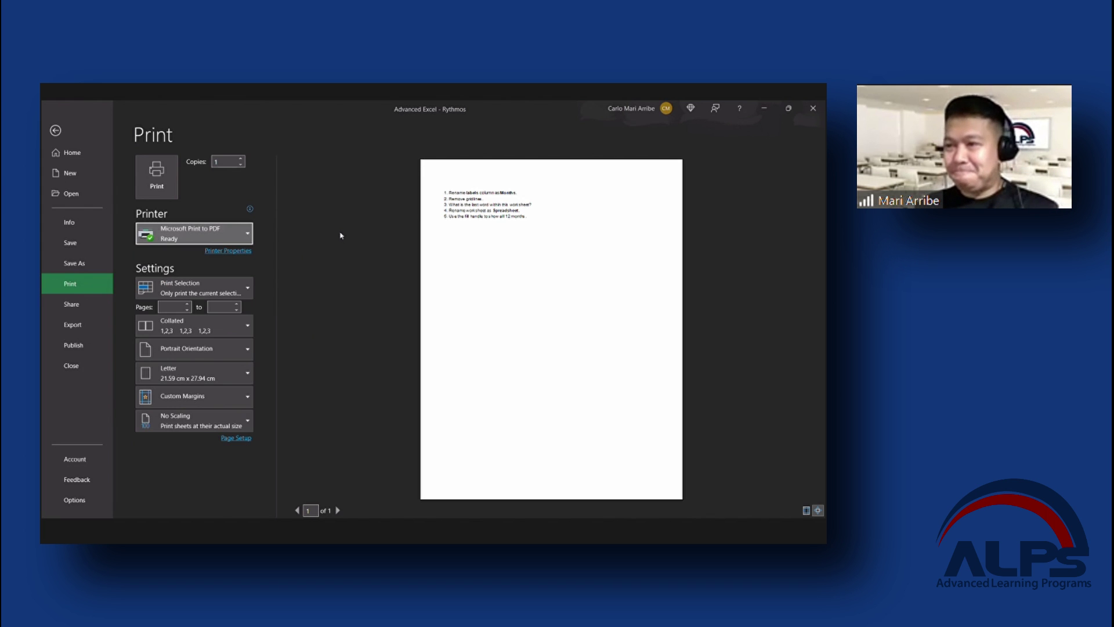
pyautogui.click(361, 259)
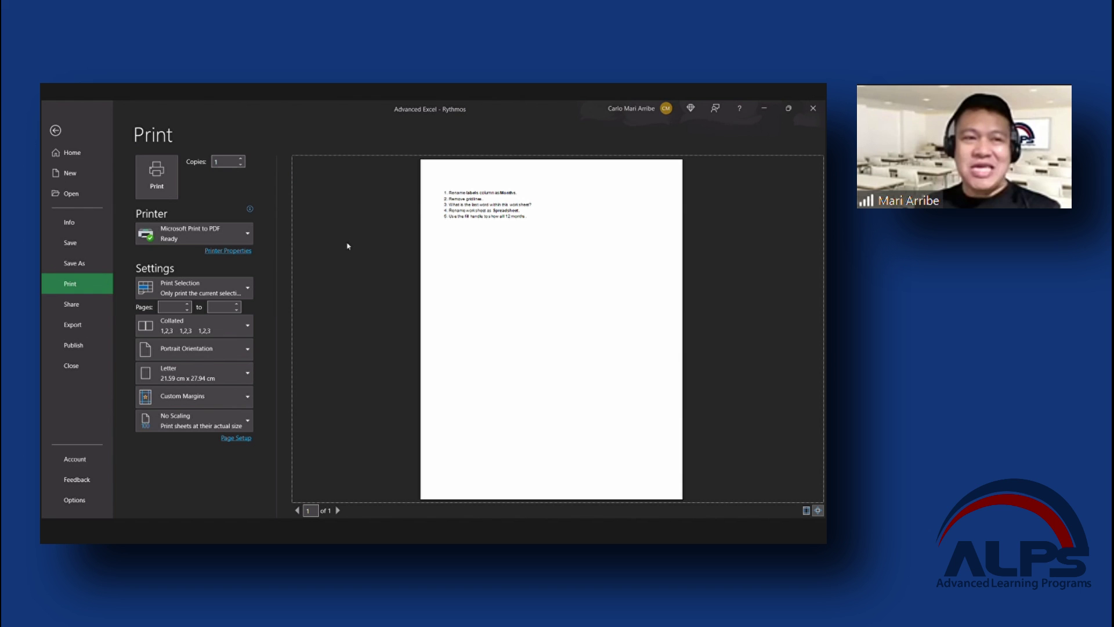
# Return to the worksheet and clear the instruction selection by picking empty cells near the Labels table
pyautogui.click(56, 131)
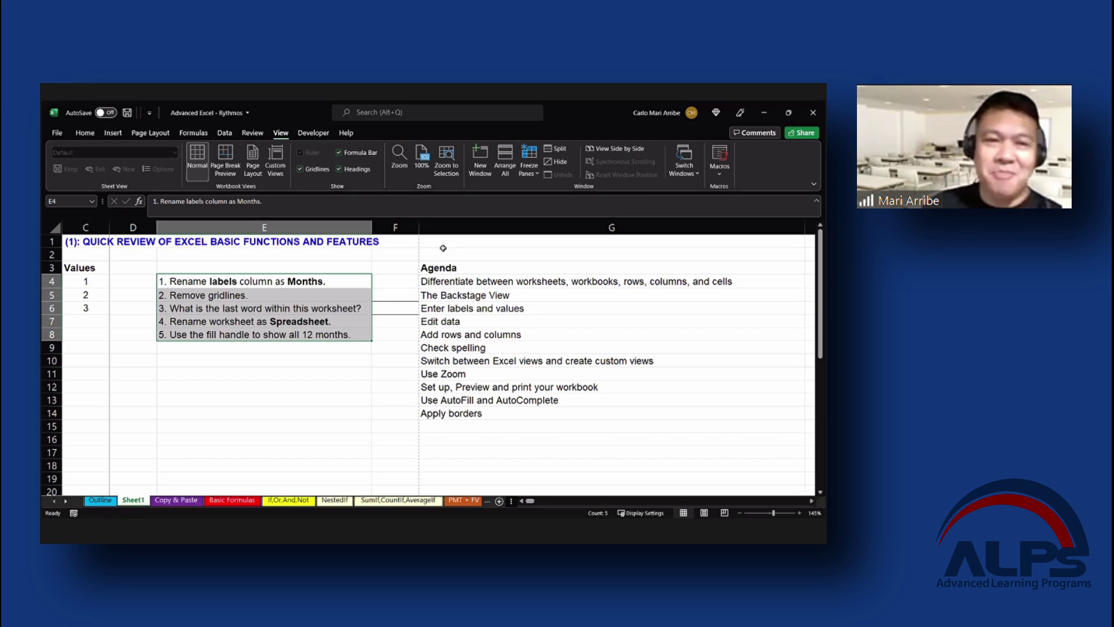
pyautogui.click(505, 363)
pyautogui.click(499, 387)
pyautogui.click(498, 401)
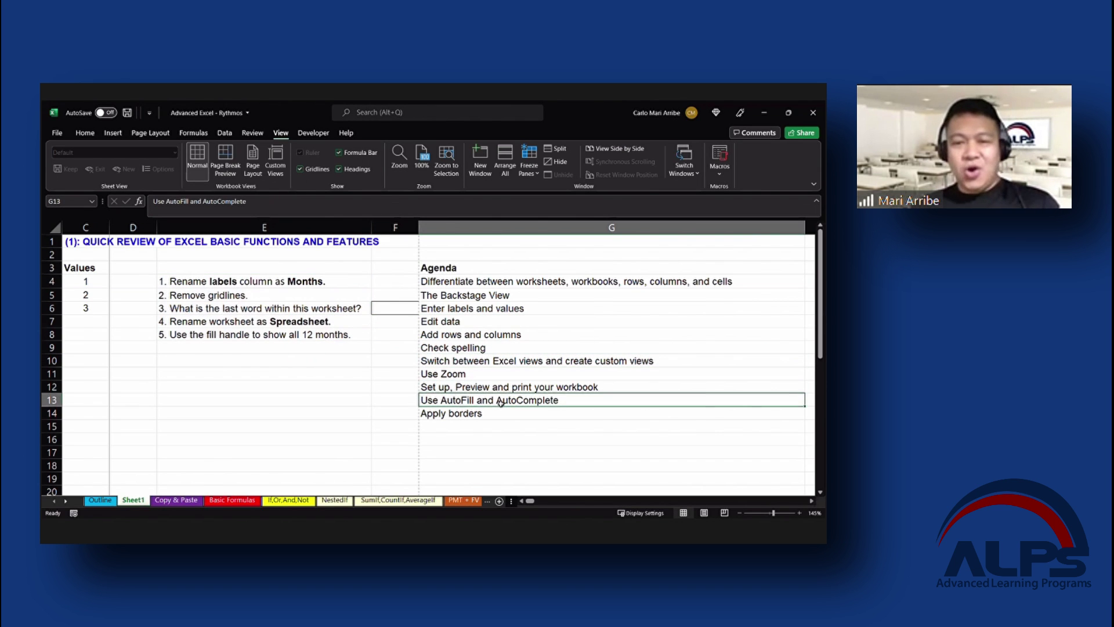
pyautogui.click(503, 416)
pyautogui.click(293, 395)
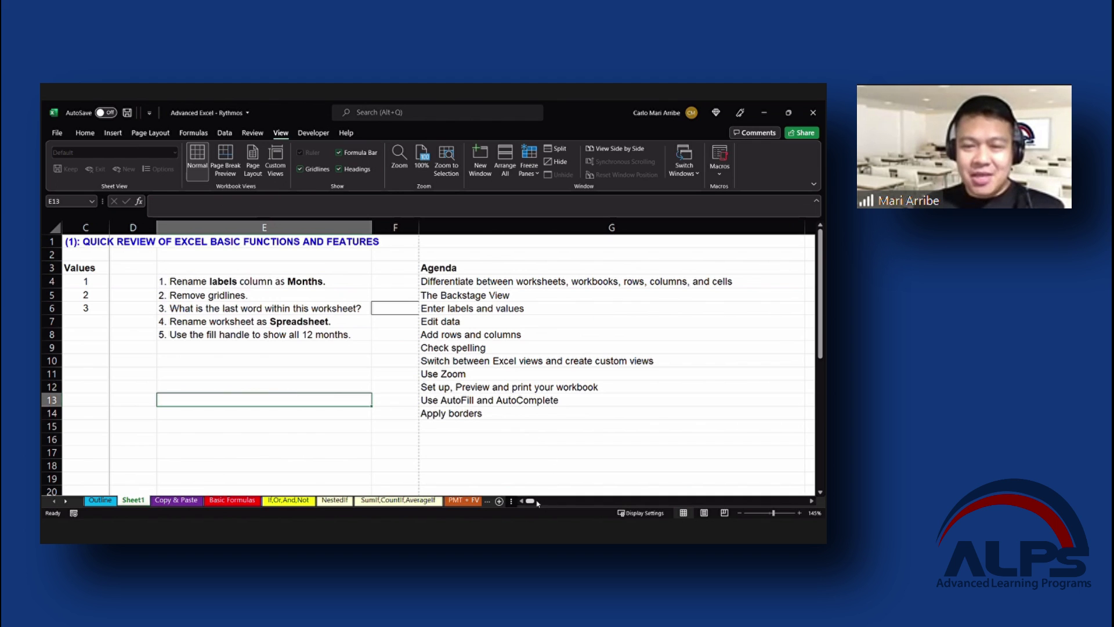
pyautogui.hscroll(-2, 360, 425)
pyautogui.click(181, 357)
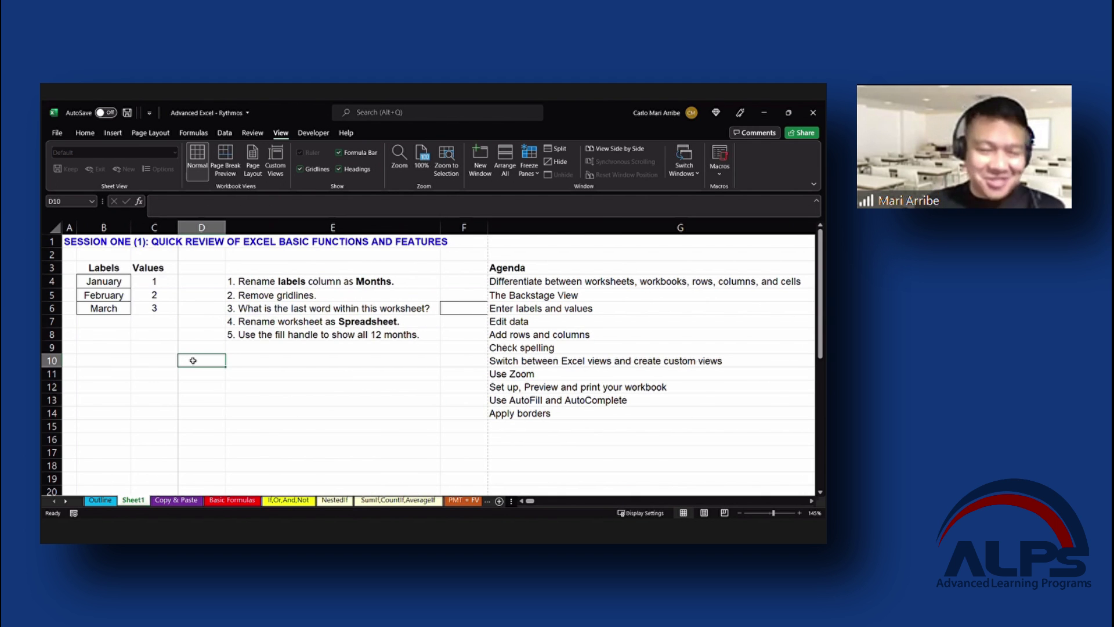
pyautogui.keyDown('ctrl'); pyautogui.scroll(1, 240, 353); pyautogui.keyUp('ctrl')
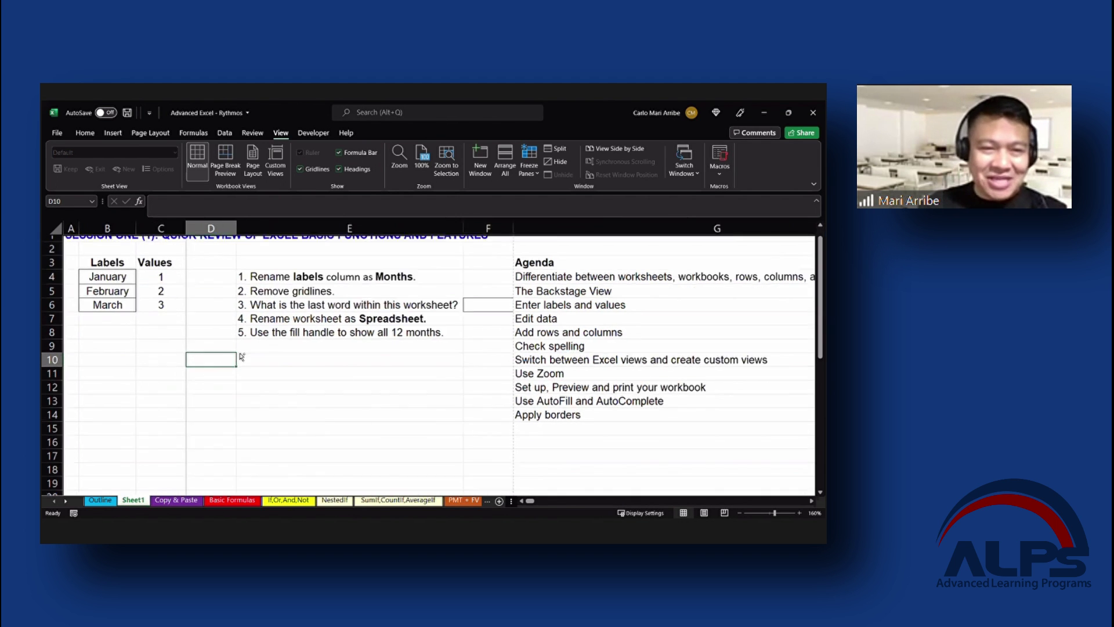
pyautogui.keyDown('ctrl'); pyautogui.scroll(2, 241, 353); pyautogui.keyUp('ctrl')
pyautogui.scroll(1, 455, 460)
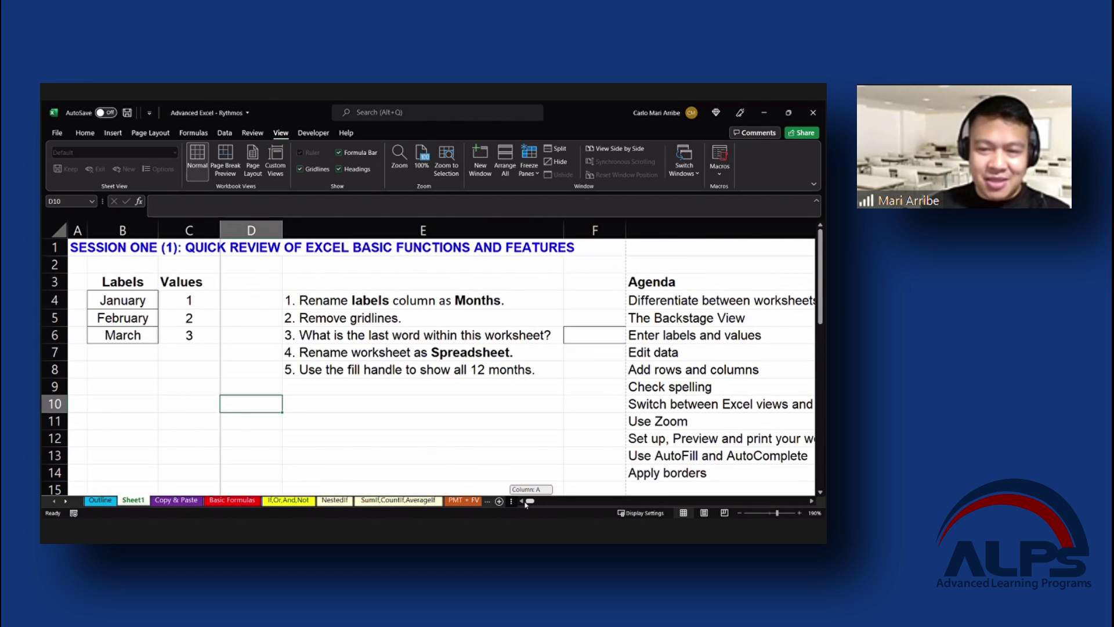
pyautogui.click(160, 358)
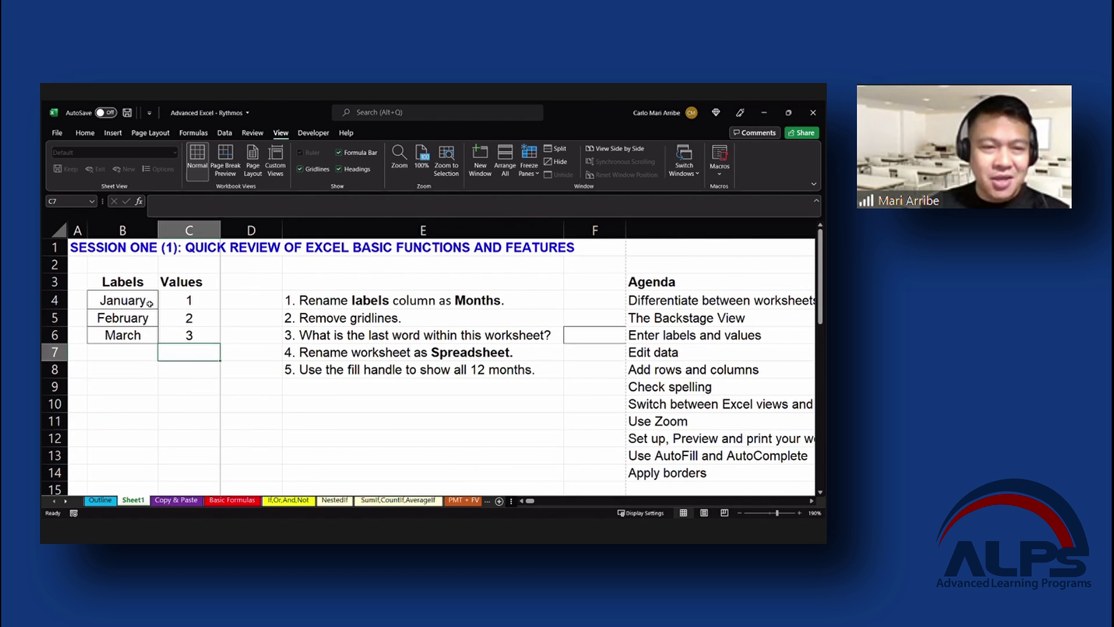
# Select the January–March labels and AutoFill April through December down to B15
pyautogui.moveTo(150, 300); pyautogui.dragTo(150, 340)
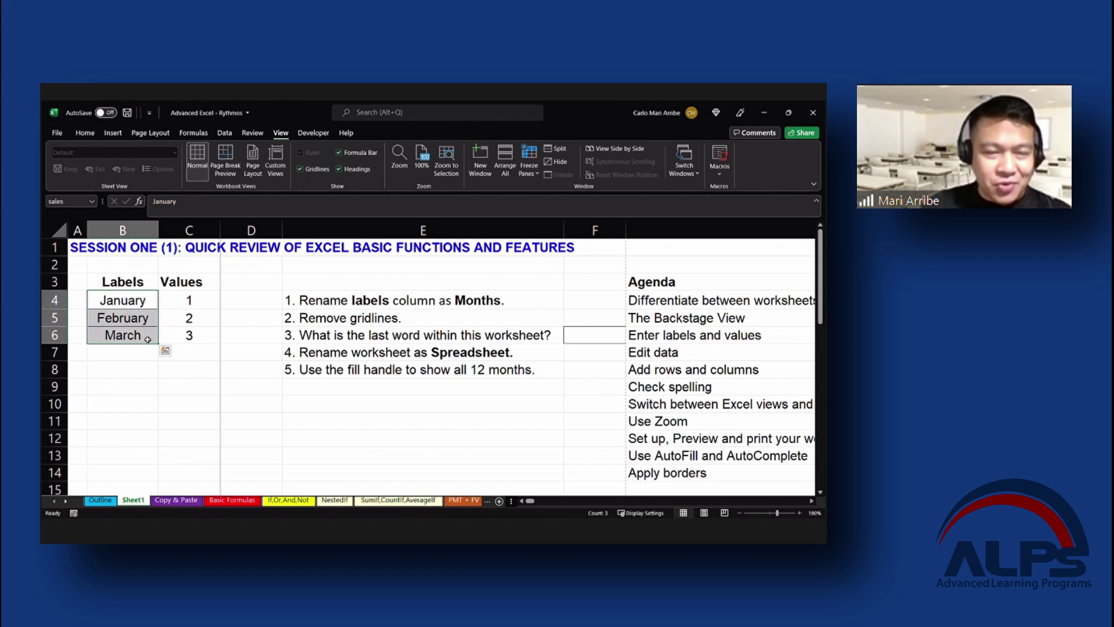
pyautogui.scroll(-1, 152, 340)
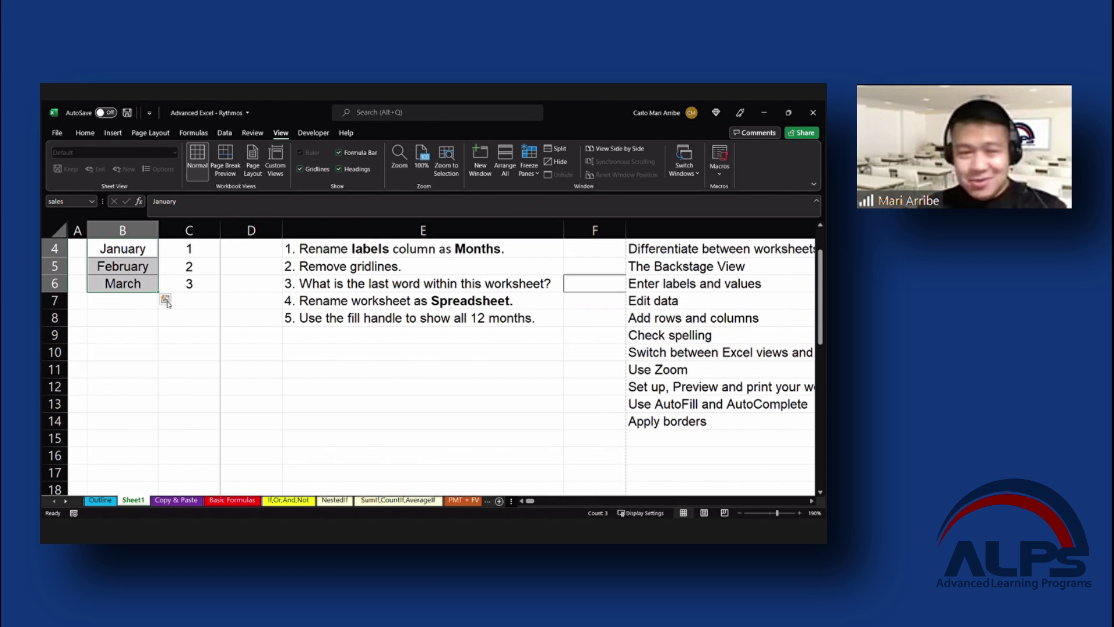
pyautogui.moveTo(158, 291); pyautogui.dragTo(160, 305)
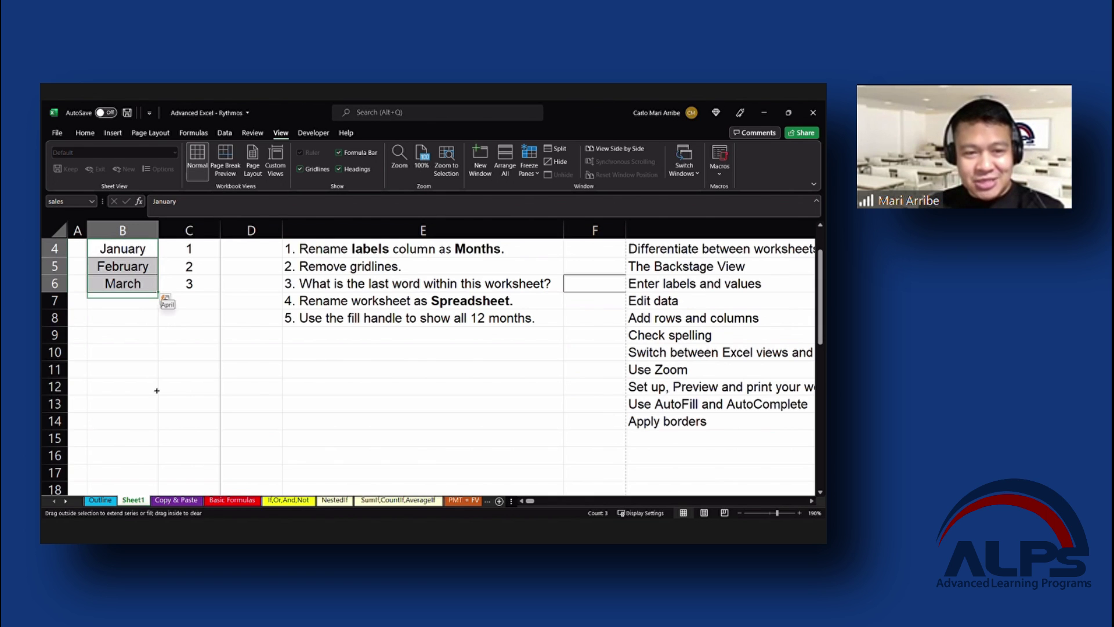
pyautogui.moveTo(152, 455); pyautogui.dragTo(154, 445)
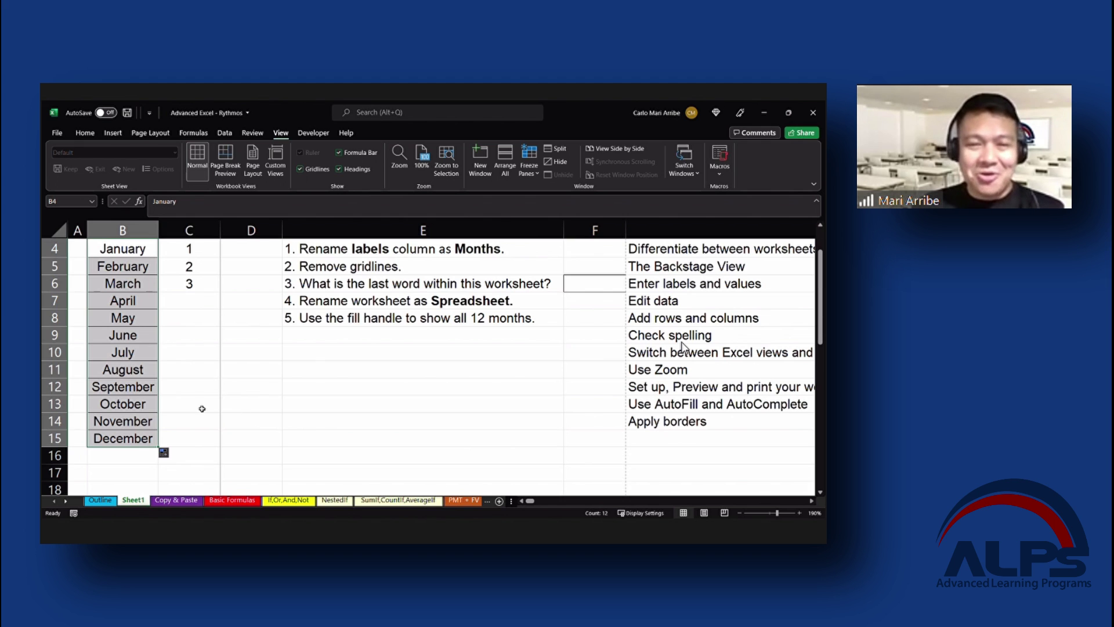
pyautogui.click(124, 300)
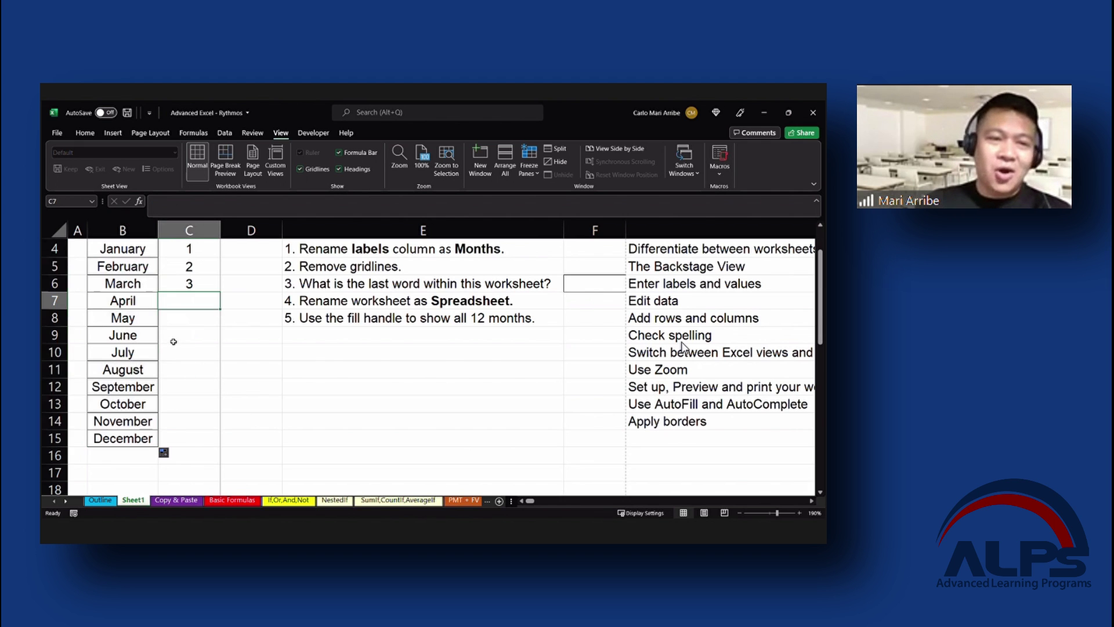
pyautogui.scroll(3, 131, 348)
pyautogui.moveTo(139, 301); pyautogui.dragTo(142, 338)
pyautogui.scroll(-2, 145, 334)
pyautogui.scroll(3, 145, 334)
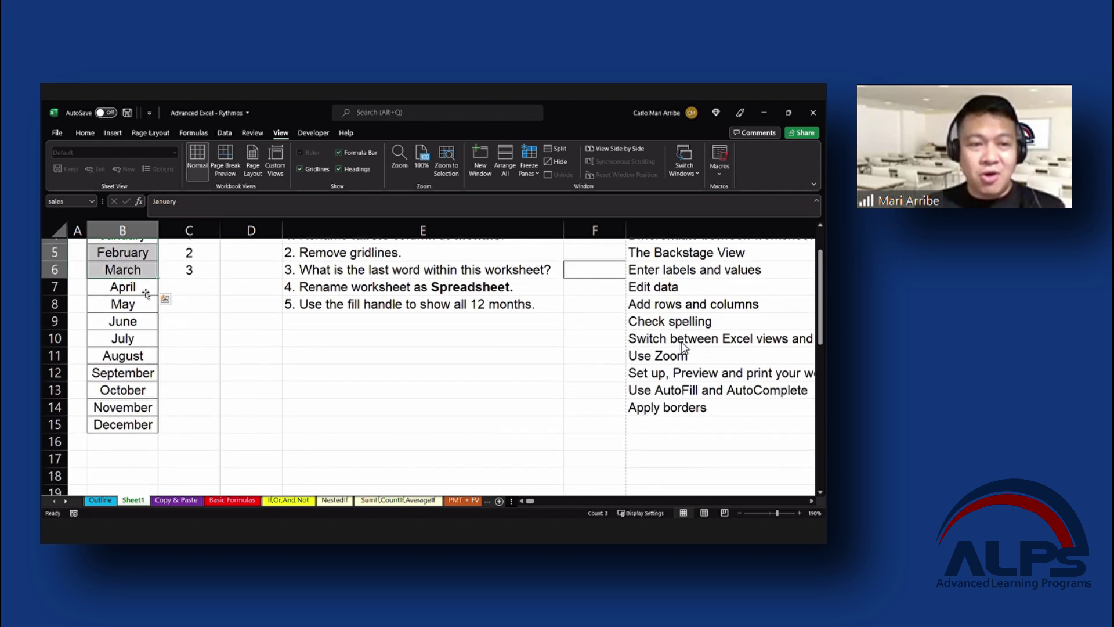
pyautogui.click(144, 301)
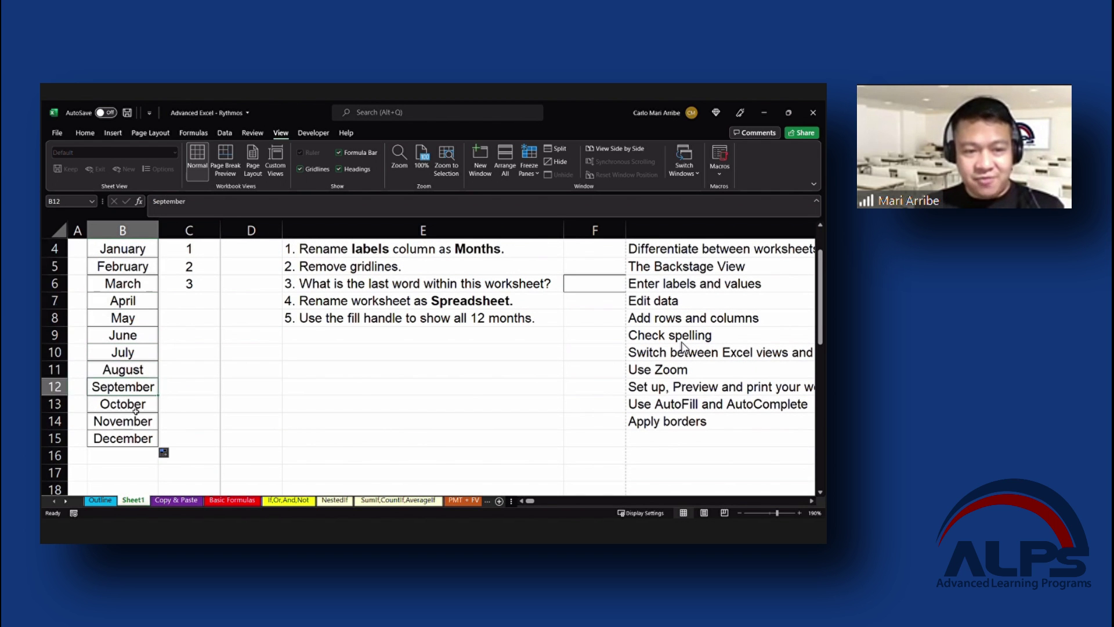
pyautogui.click(132, 438)
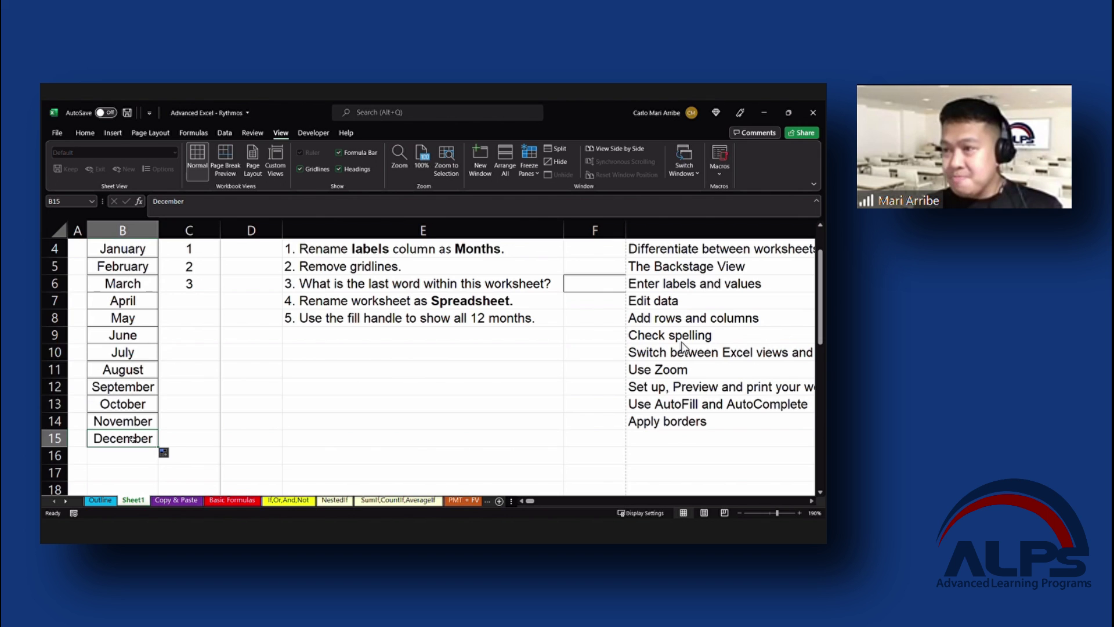
pyautogui.scroll(3, 132, 438)
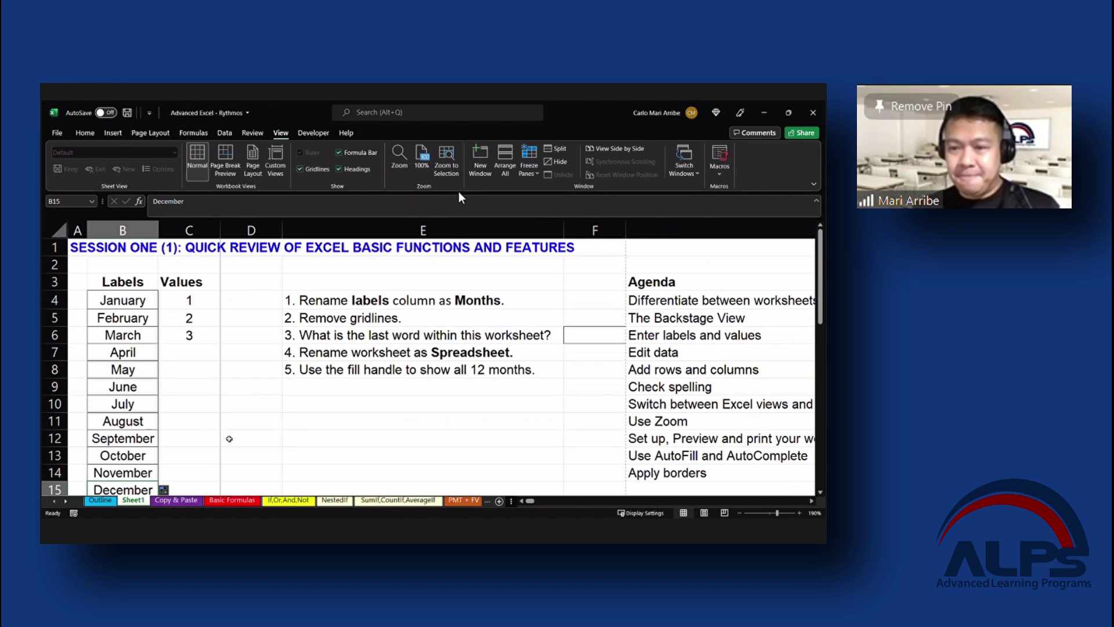
pyautogui.click(250, 369)
pyautogui.scroll(-2, 197, 407)
pyautogui.click(138, 400)
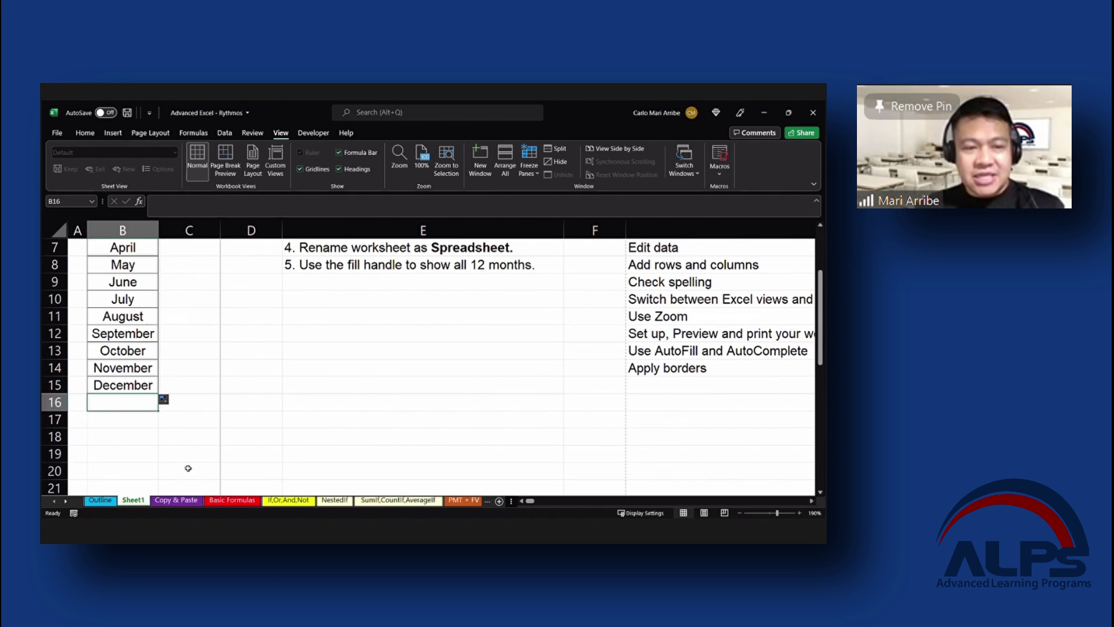
pyautogui.scroll(1, 53, 224)
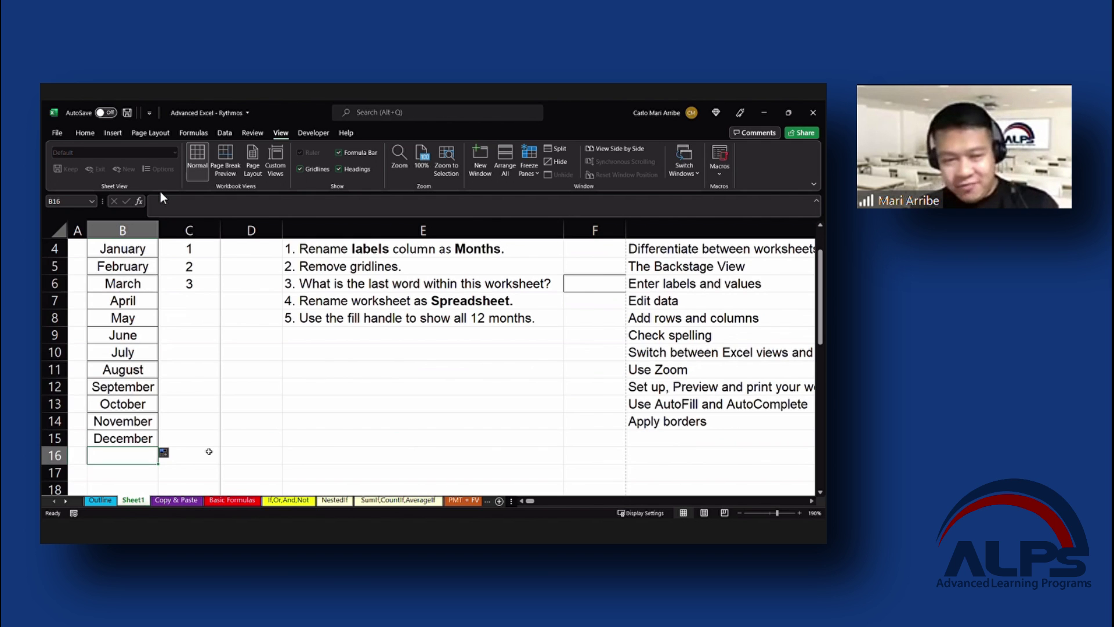
pyautogui.write('J')
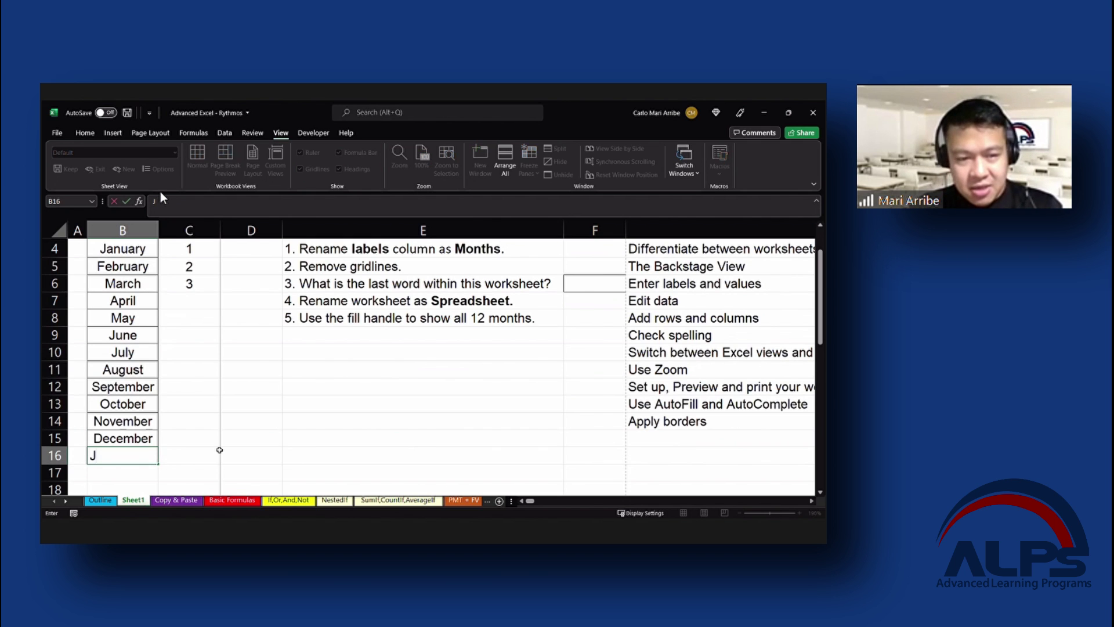
pyautogui.write('anuary')
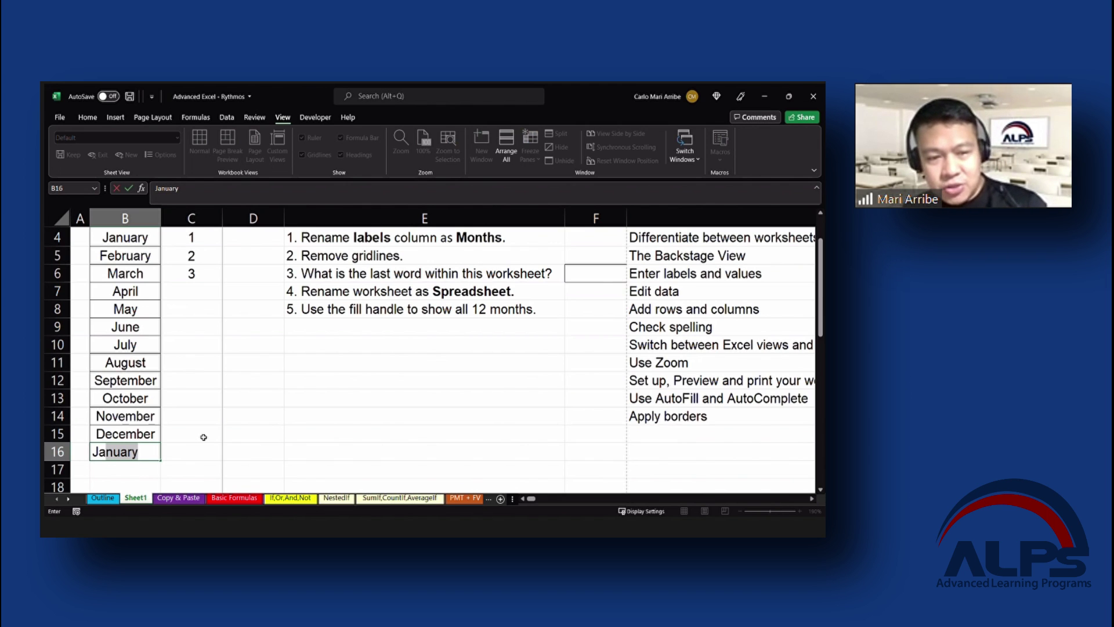
pyautogui.press('Escape')
# Select values 1–3 in C4:C6 and AutoFill the series down to 12 in C15
pyautogui.click(225, 429)
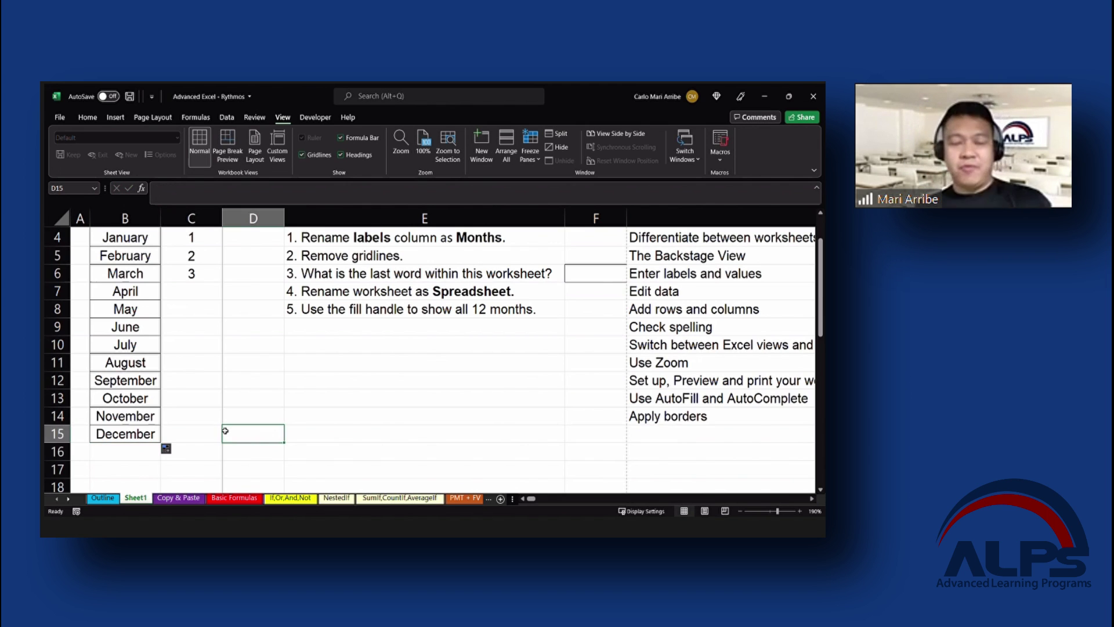
pyautogui.scroll(1, 263, 436)
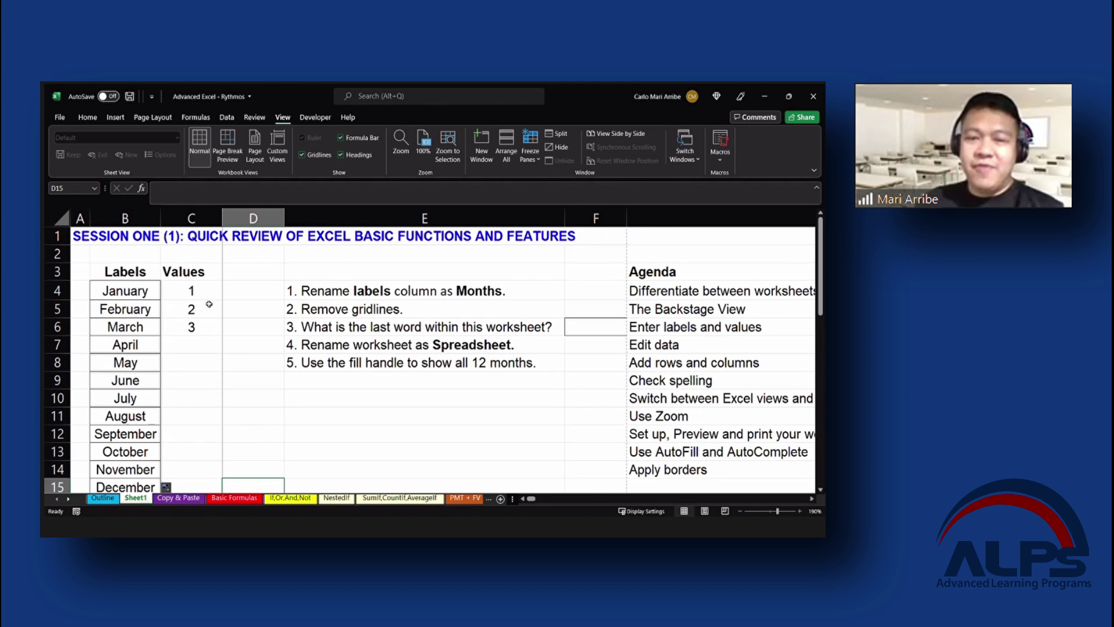
pyautogui.moveTo(202, 294); pyautogui.dragTo(204, 329)
pyautogui.scroll(-1, 205, 329)
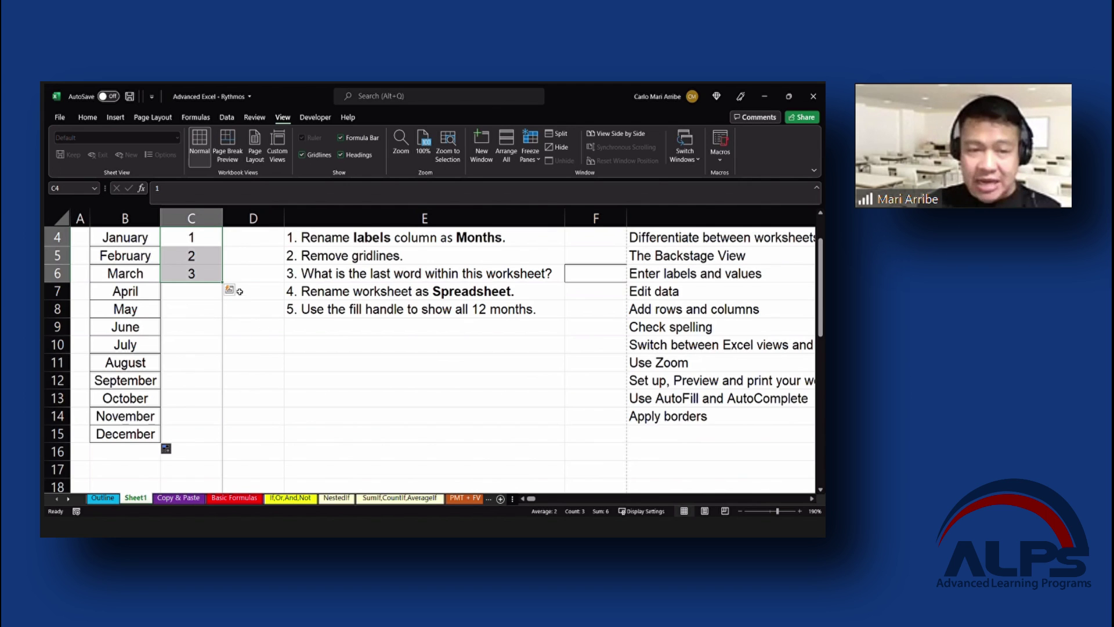
pyautogui.doubleClick(222, 282)
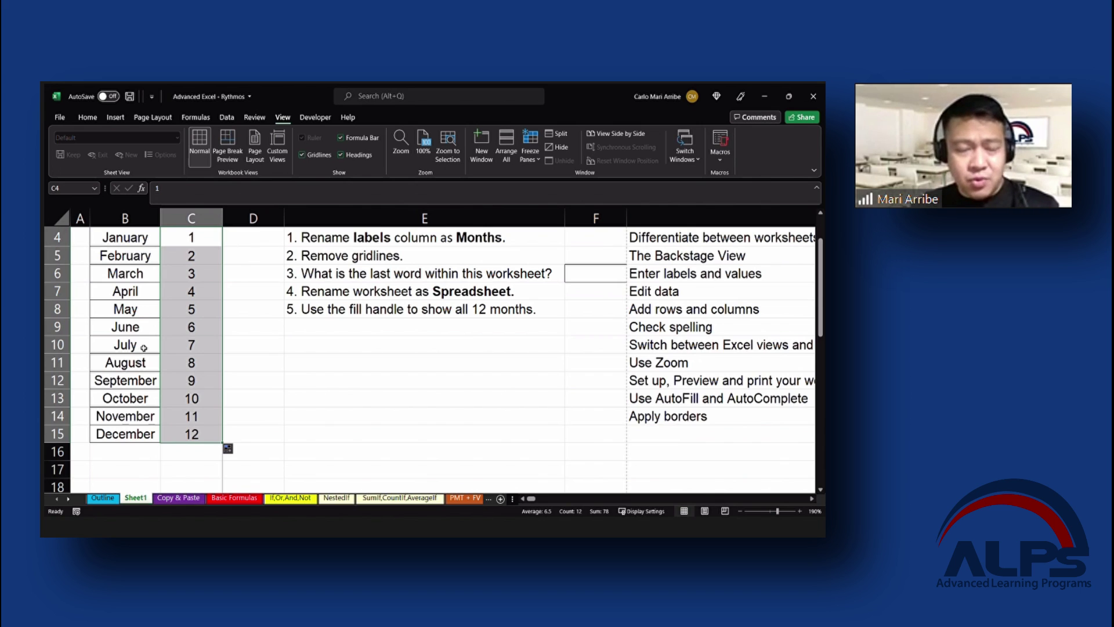
# Undo the AutoFill and delete July from cell B10
pyautogui.hotkey('ctrl', 'z')
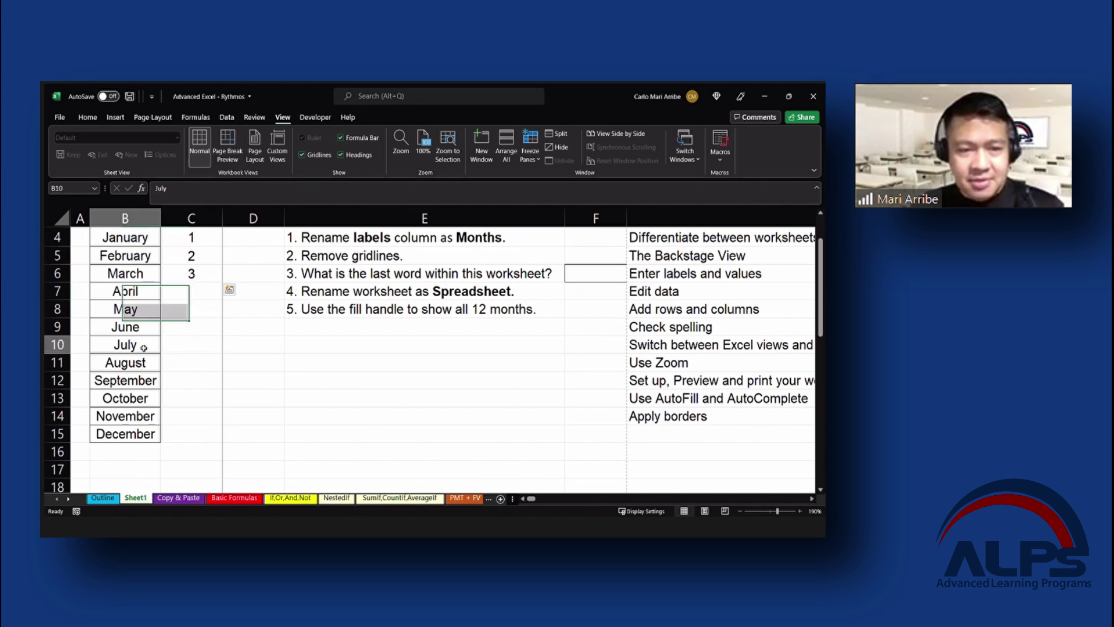
pyautogui.click(139, 346)
pyautogui.press('Delete')
pyautogui.click(289, 369)
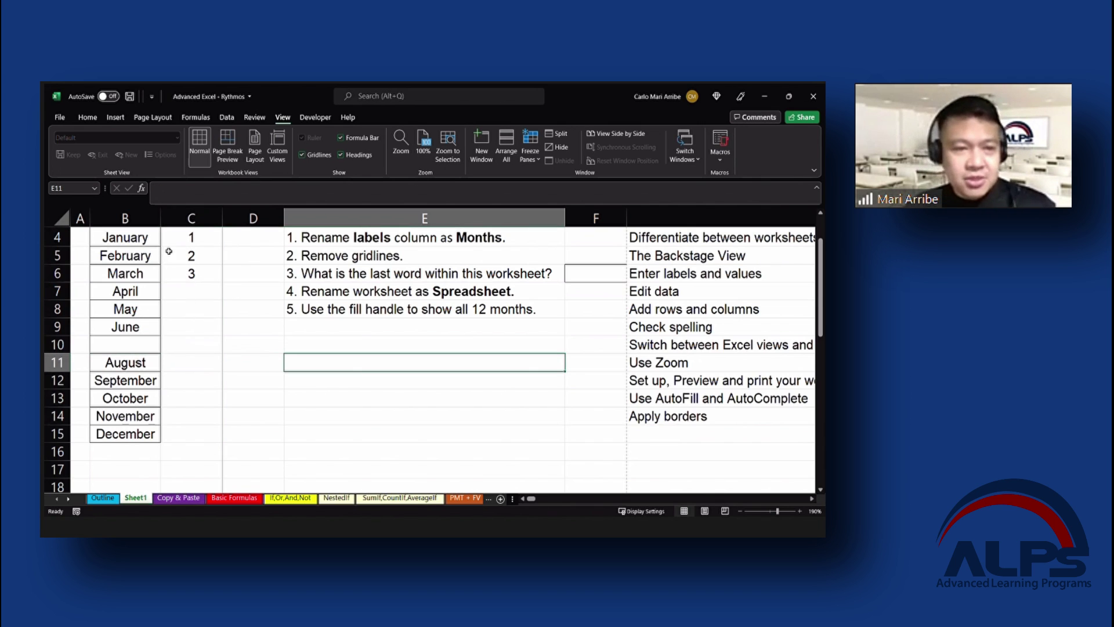
# Refill the Values column 1 through 12 down to C15 with the fill handle
pyautogui.moveTo(190, 235); pyautogui.dragTo(222, 335)
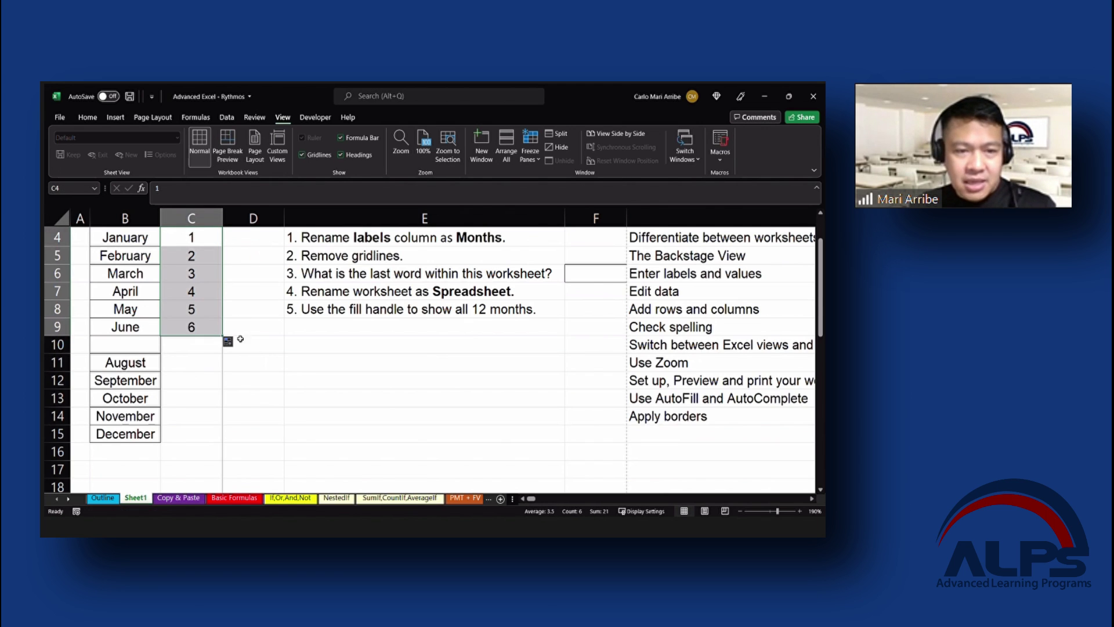
pyautogui.moveTo(120, 329); pyautogui.dragTo(168, 346)
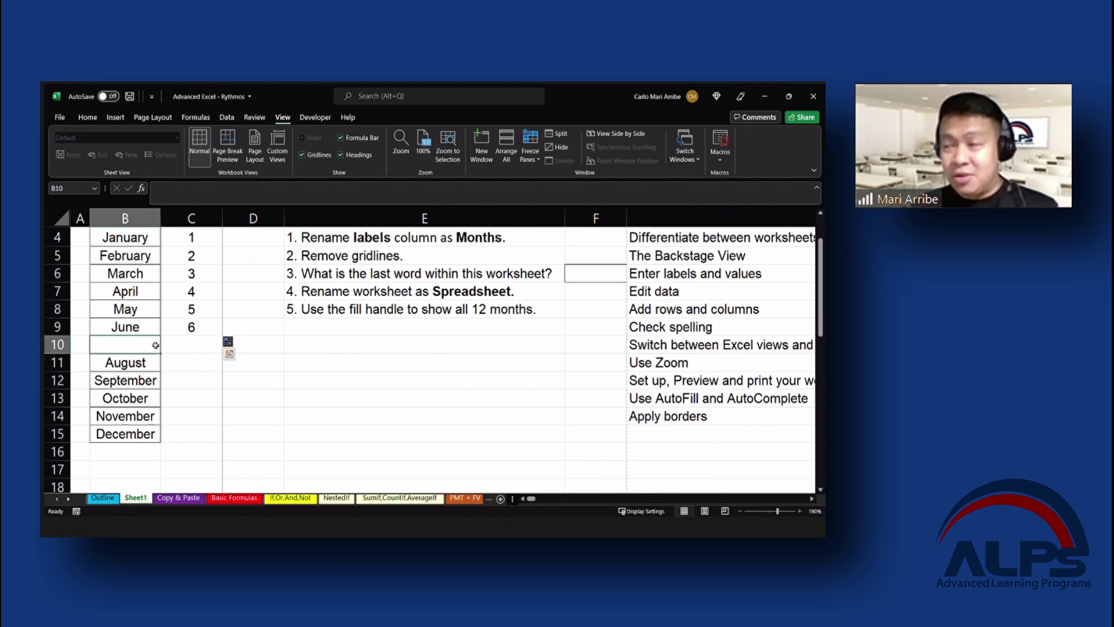
pyautogui.click(168, 347)
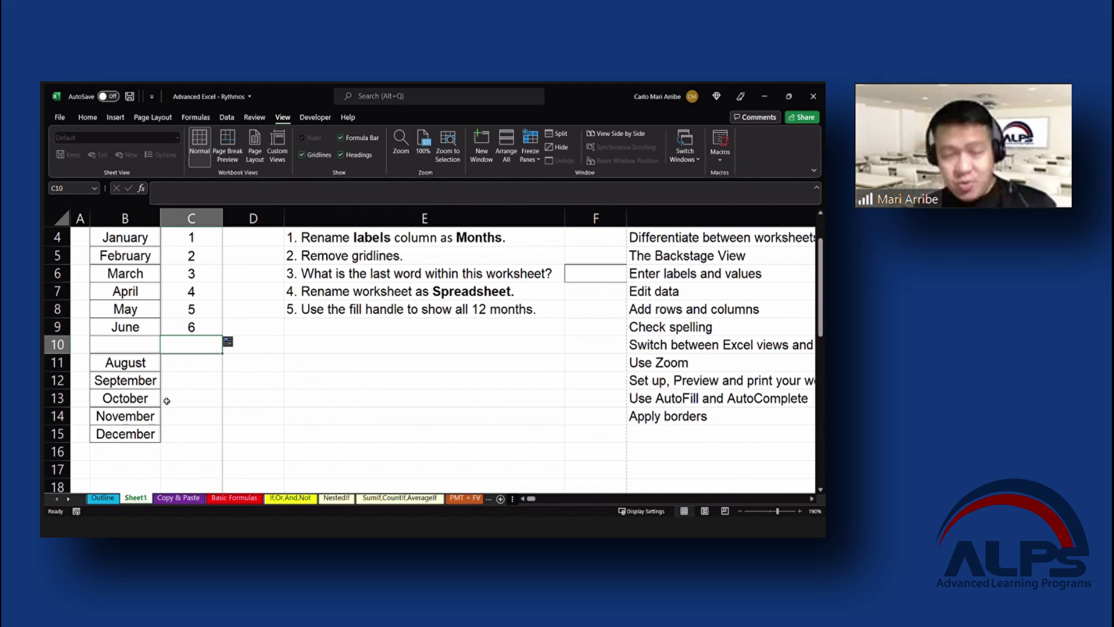
pyautogui.click(129, 364)
pyautogui.moveTo(130, 389); pyautogui.dragTo(139, 434)
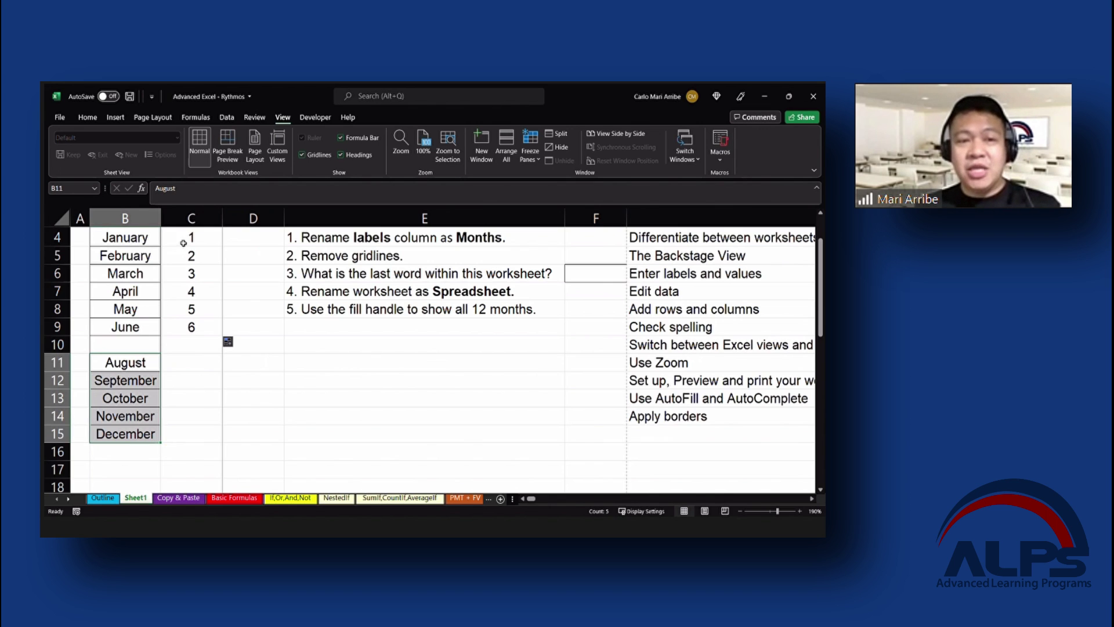
pyautogui.moveTo(183, 240); pyautogui.dragTo(194, 328)
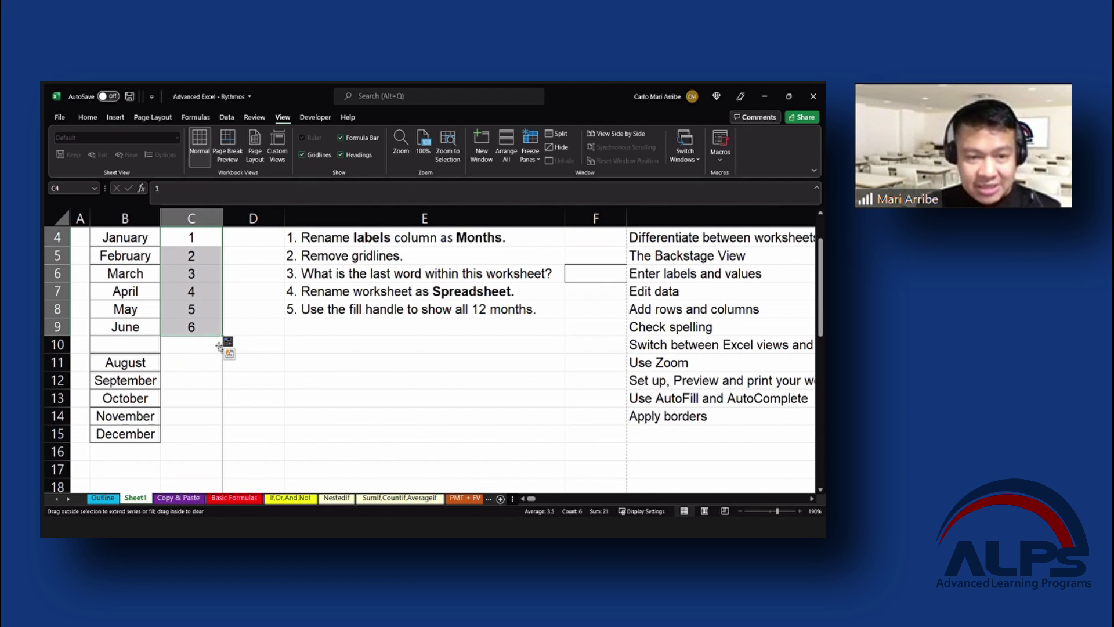
pyautogui.moveTo(223, 336); pyautogui.dragTo(223, 442)
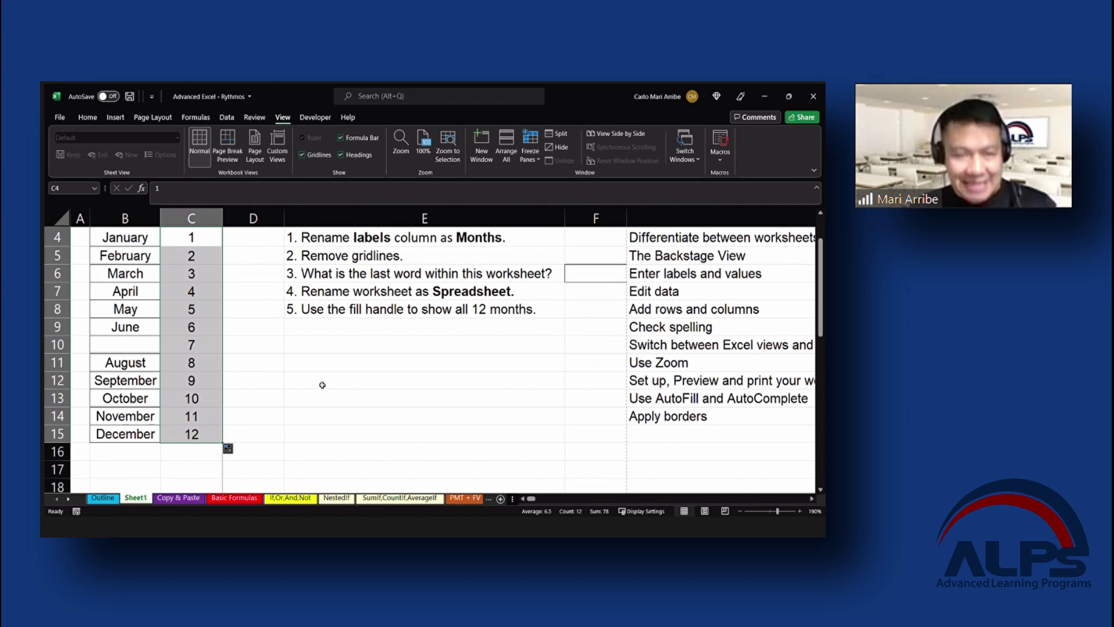
# Apply All Borders to the twelve value cells in C4:C15
pyautogui.click(206, 313)
pyautogui.scroll(1, 249, 338)
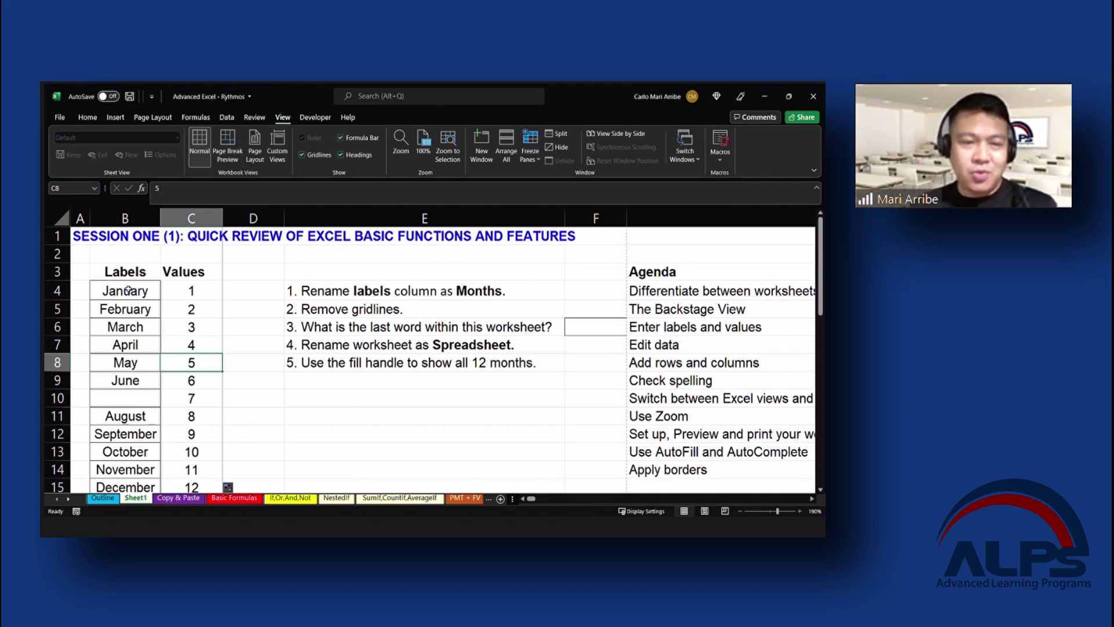
pyautogui.click(191, 290)
pyautogui.scroll(-1, 215, 360)
pyautogui.scroll(1, 188, 290)
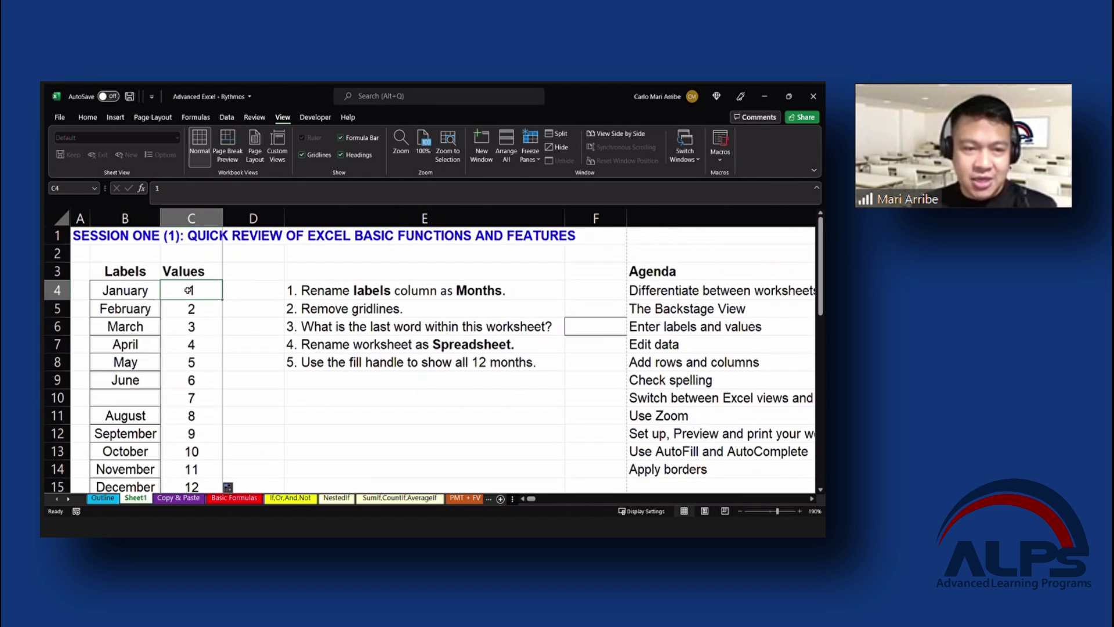
pyautogui.scroll(-1, 195, 287)
pyautogui.keyDown('shift'); pyautogui.click(200, 434); pyautogui.keyUp('shift')
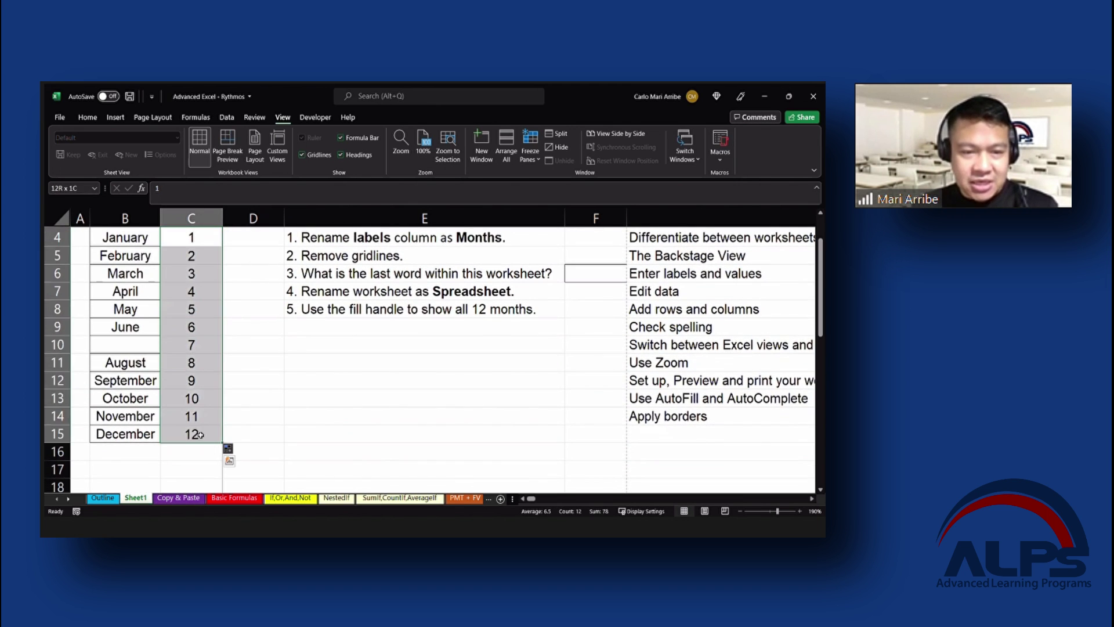
pyautogui.click(91, 117)
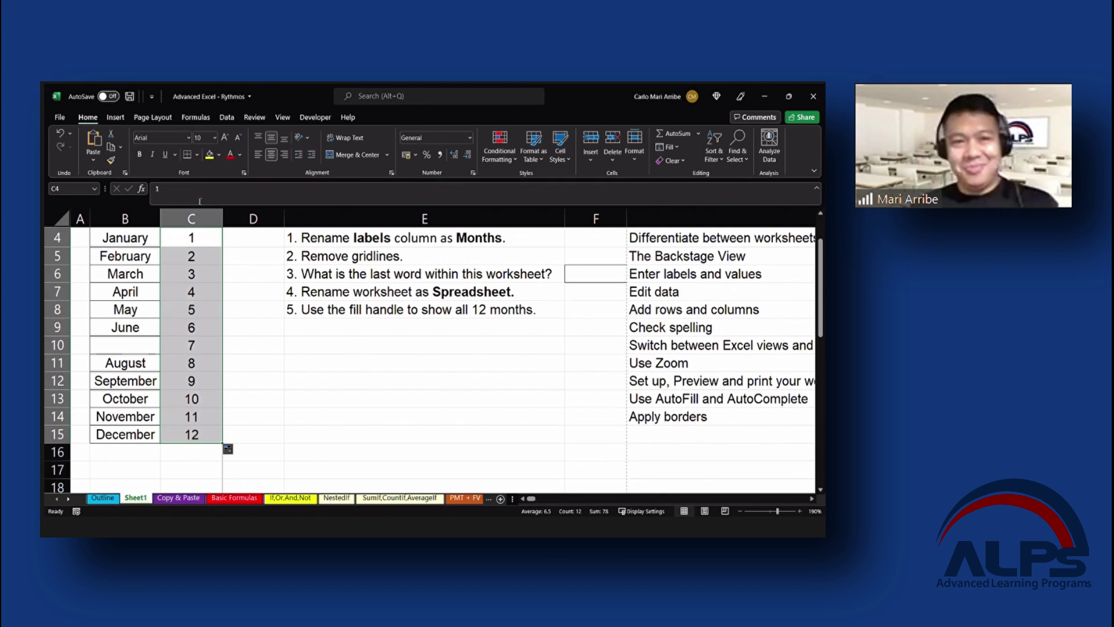
pyautogui.click(198, 155)
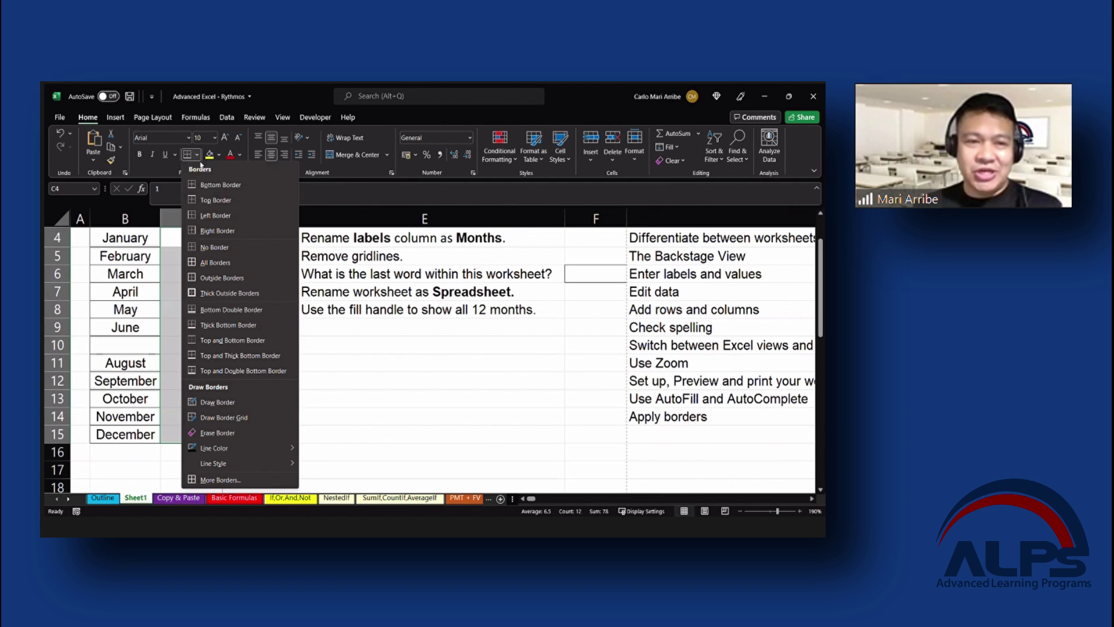
pyautogui.click(197, 261)
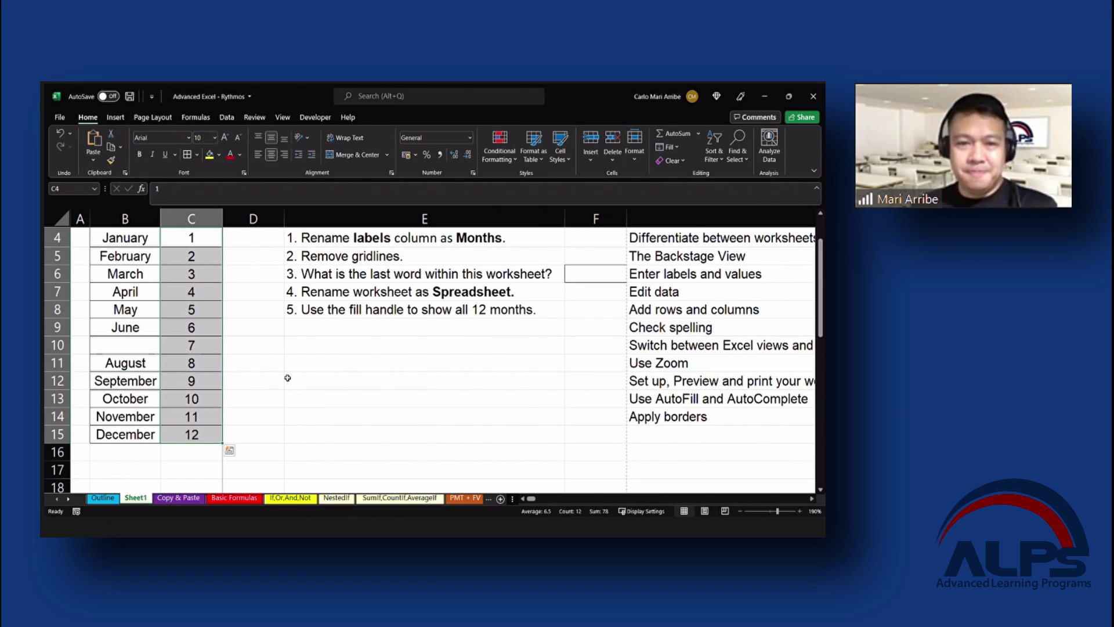
pyautogui.scroll(1, 285, 380)
# Review the exercise tasks listed beside the table
pyautogui.click(240, 288)
pyautogui.click(360, 325)
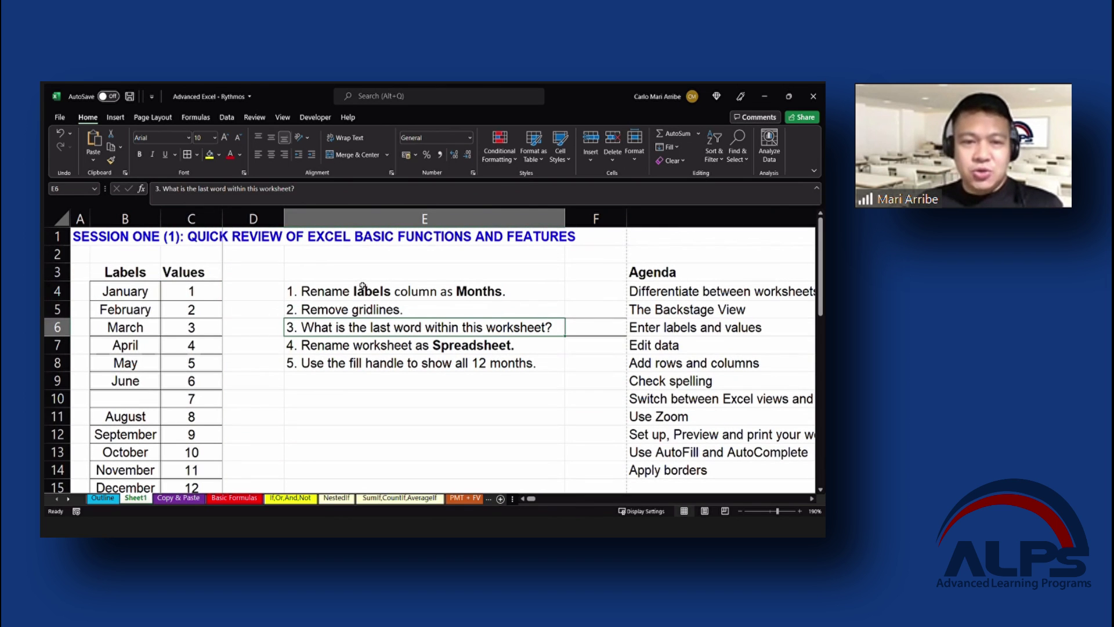
pyautogui.moveTo(671, 292); pyautogui.dragTo(696, 471)
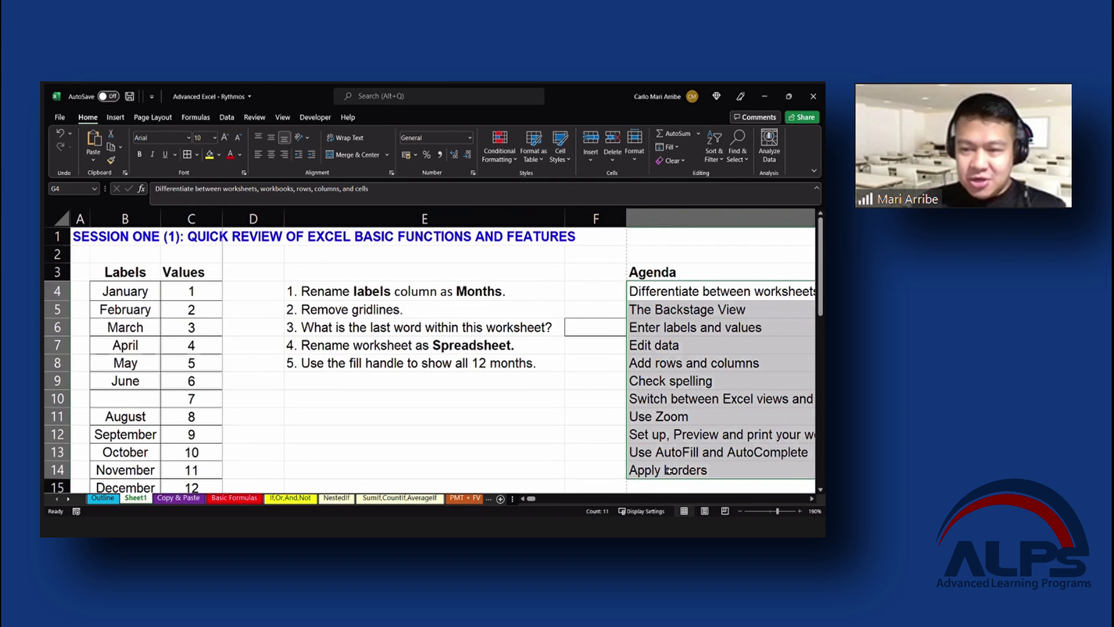
pyautogui.click(381, 333)
pyautogui.click(393, 291)
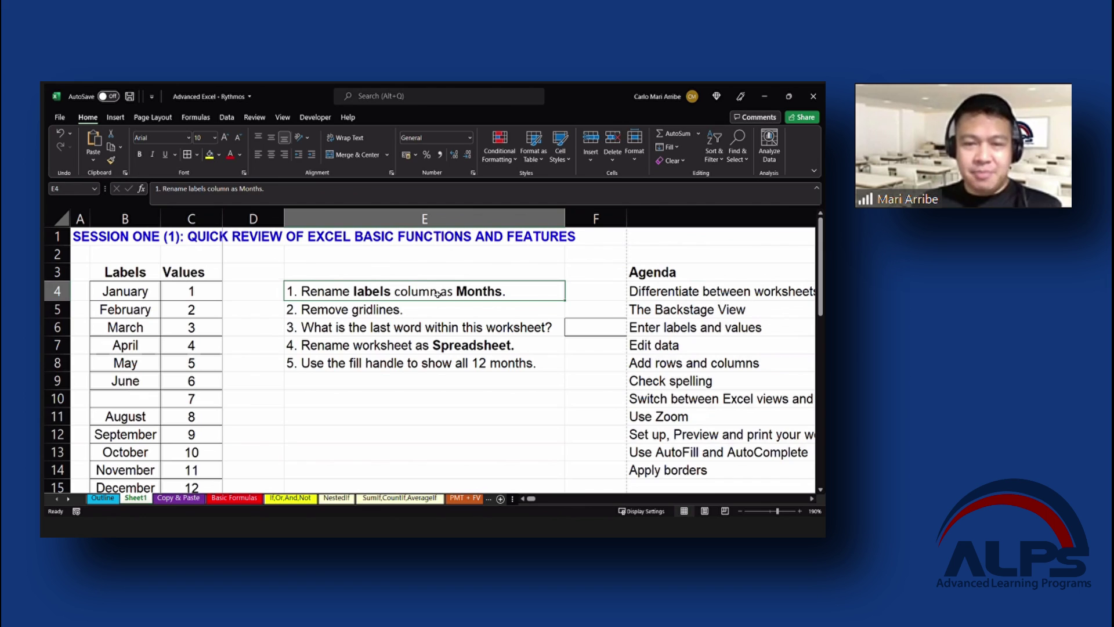
# Replace the Labels header in B3 with 'Months'
pyautogui.click(134, 271)
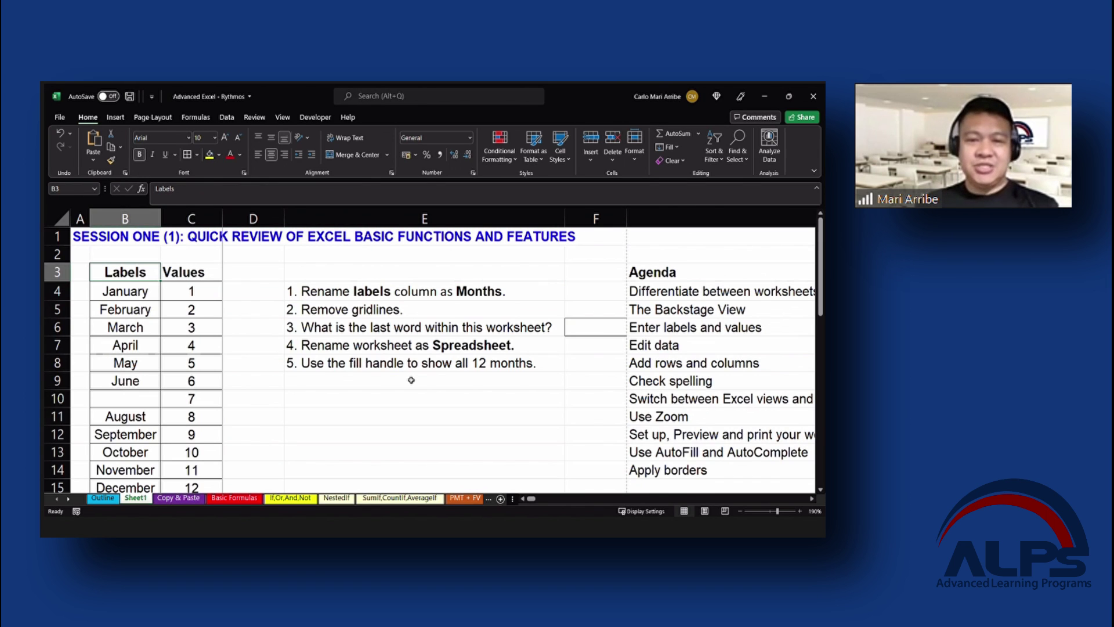
pyautogui.write('M')
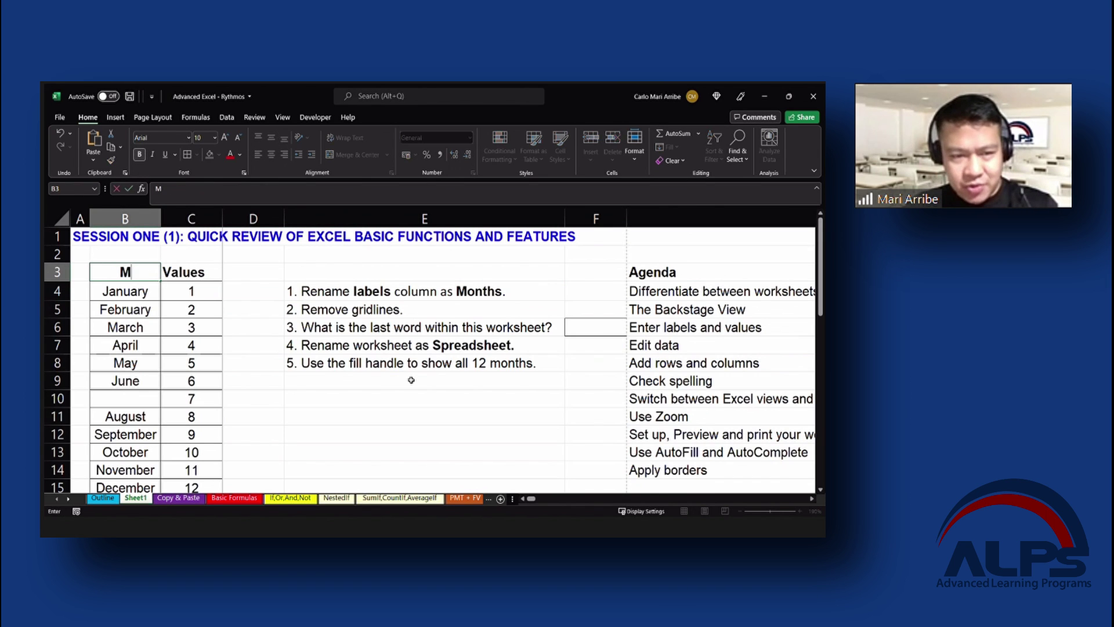
pyautogui.write('onths')
pyautogui.press('Return')
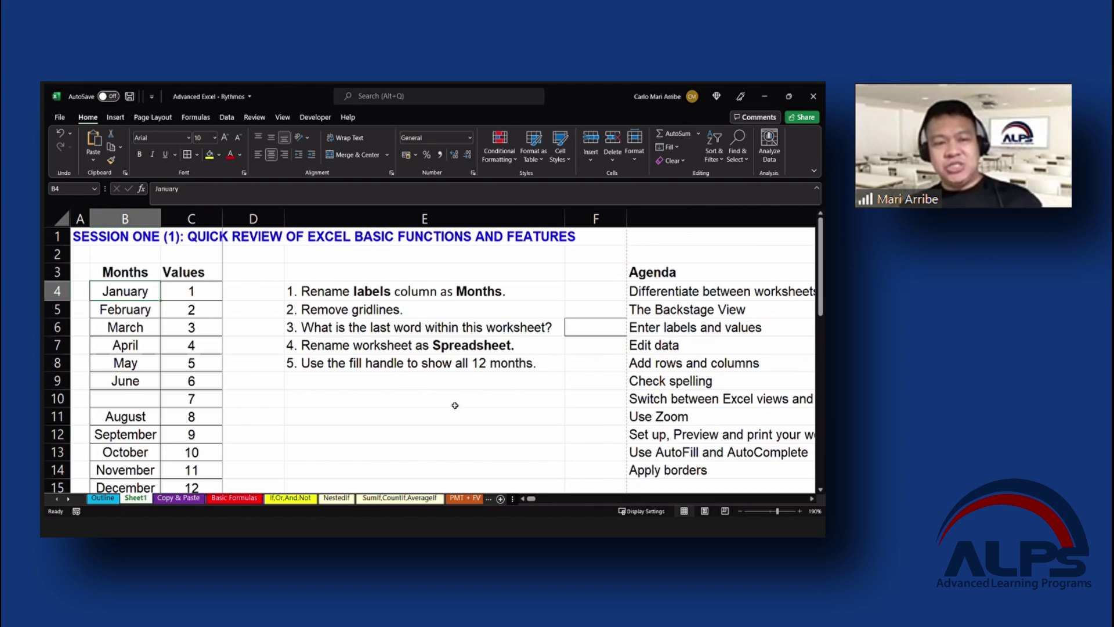
pyautogui.click(417, 309)
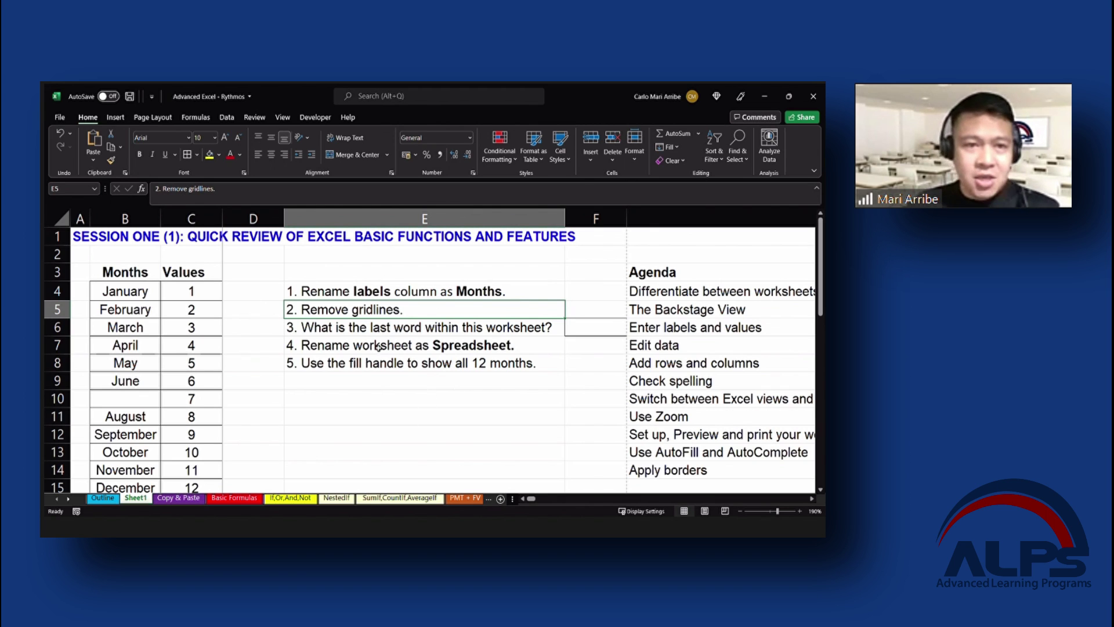
# Uncheck Gridlines on the View tab to hide the sheet's gridlines
pyautogui.click(283, 117)
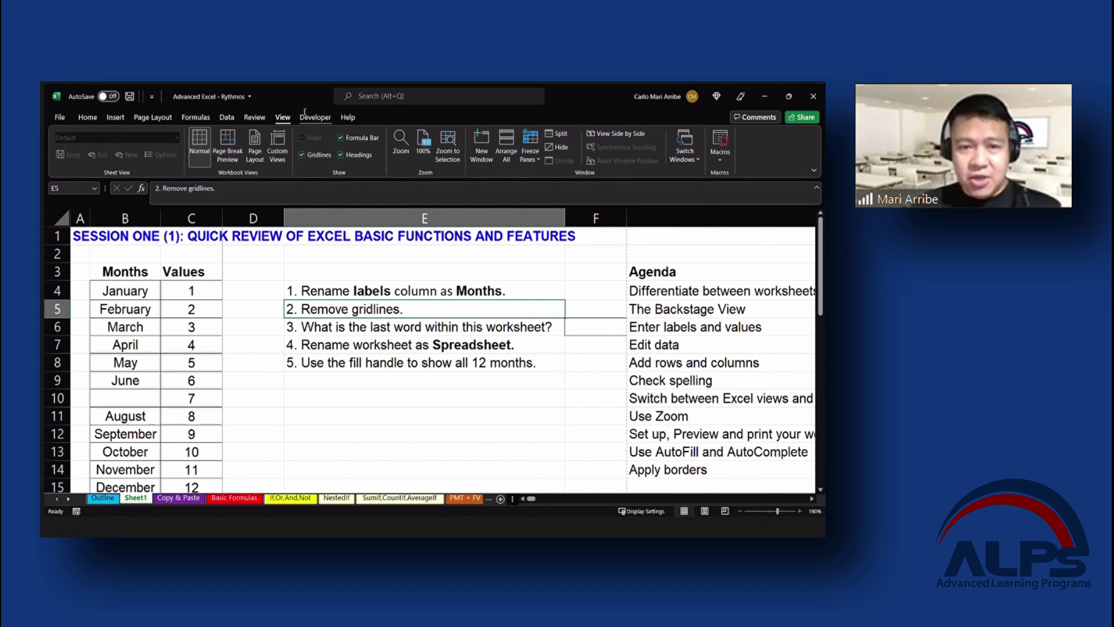
pyautogui.click(319, 155)
pyautogui.click(438, 432)
pyautogui.scroll(-1, 438, 429)
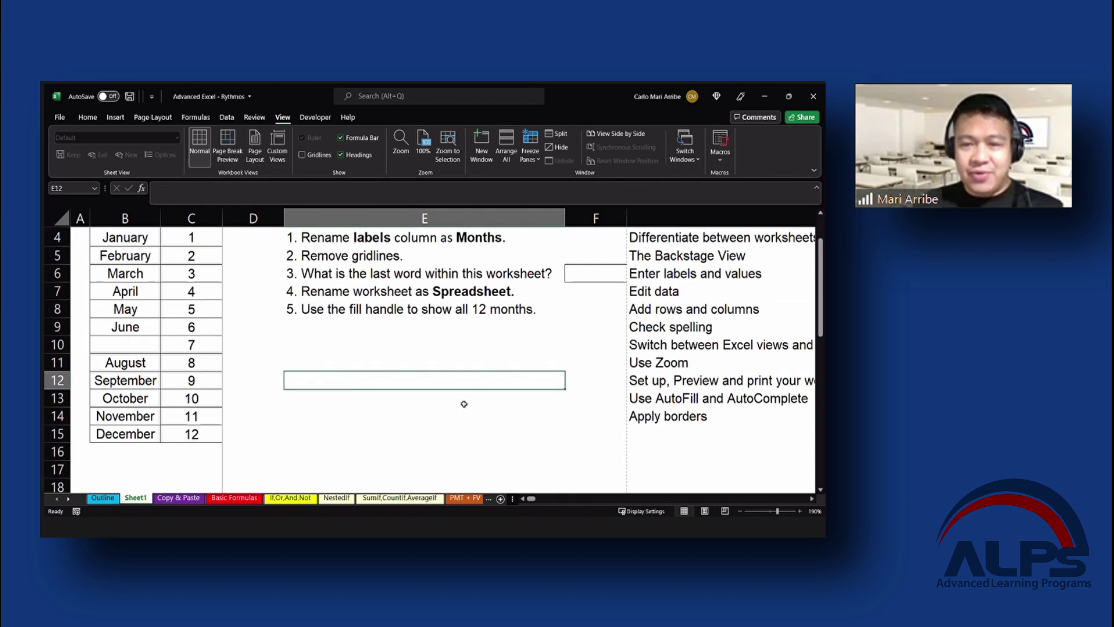
pyautogui.click(479, 326)
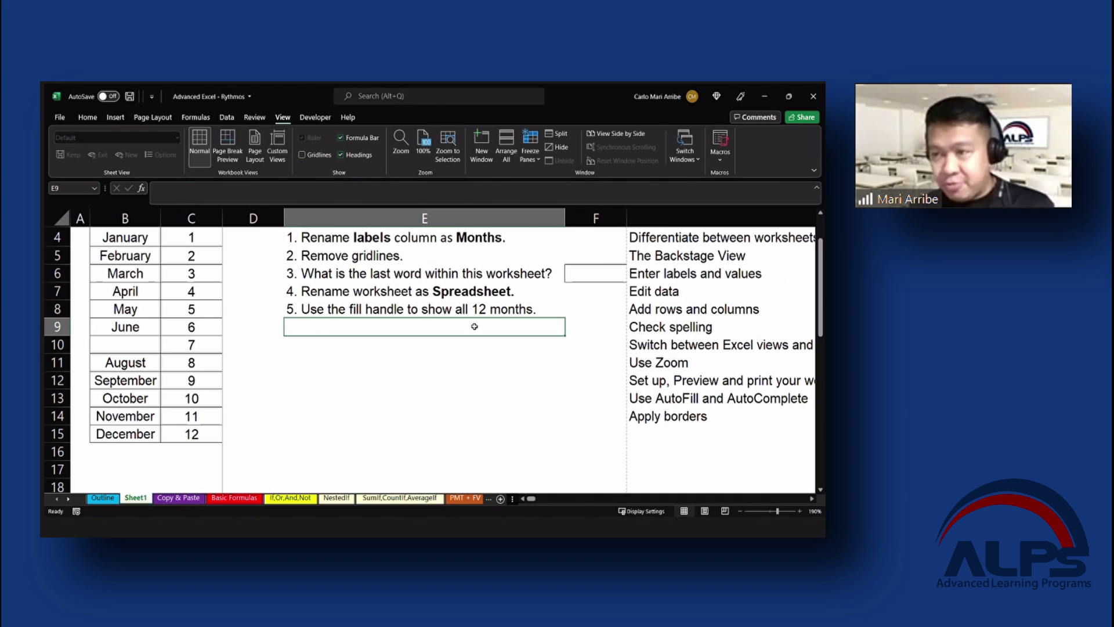
# Review the five exercise instructions in E4:E8
pyautogui.scroll(1, 447, 336)
pyautogui.moveTo(446, 292); pyautogui.dragTo(446, 362)
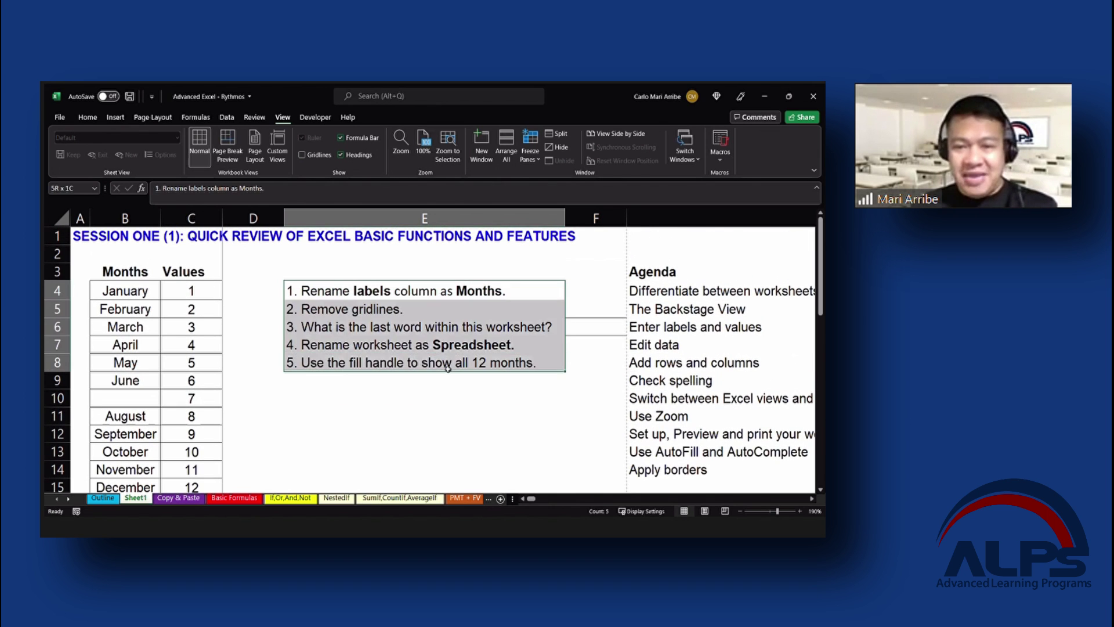
pyautogui.click(465, 434)
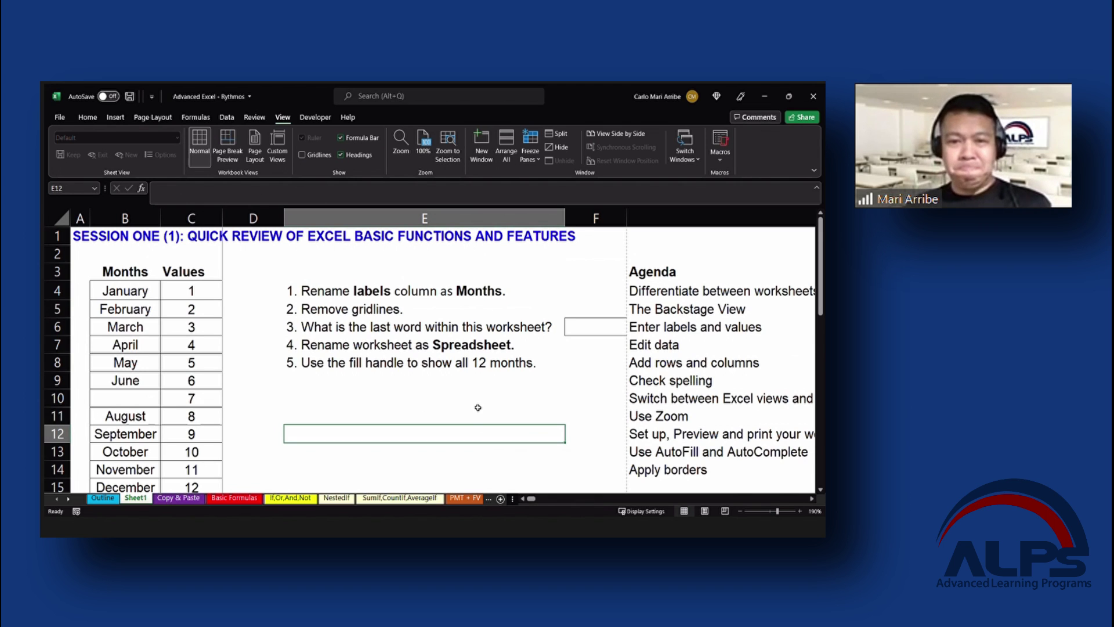
pyautogui.click(468, 331)
pyautogui.press('Down')
pyautogui.press('Down')
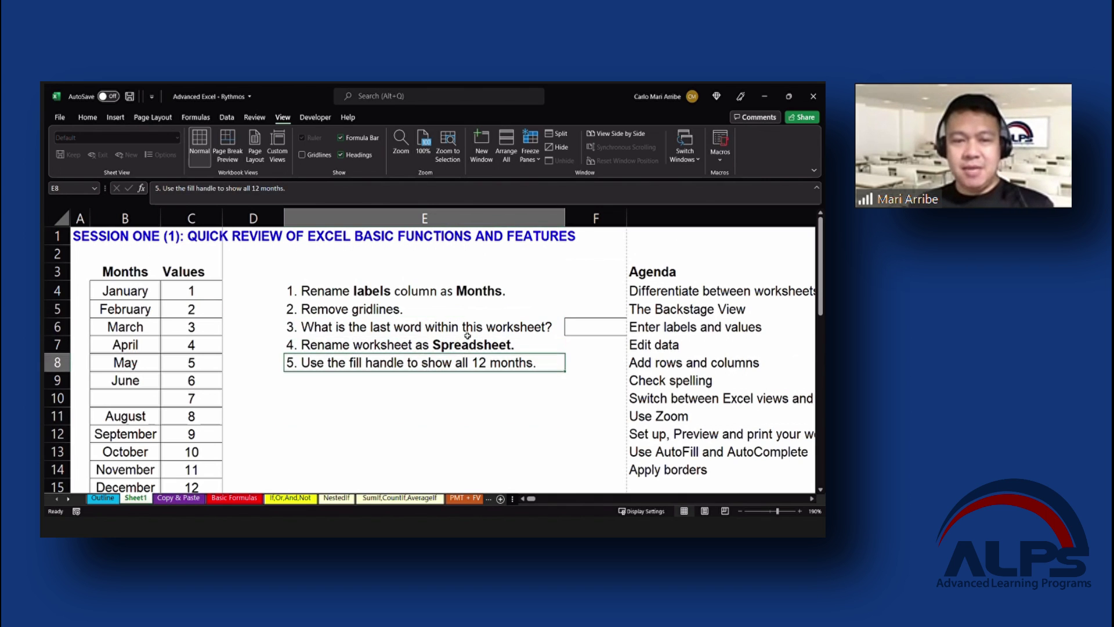
pyautogui.press('Up')
pyautogui.press('Up')
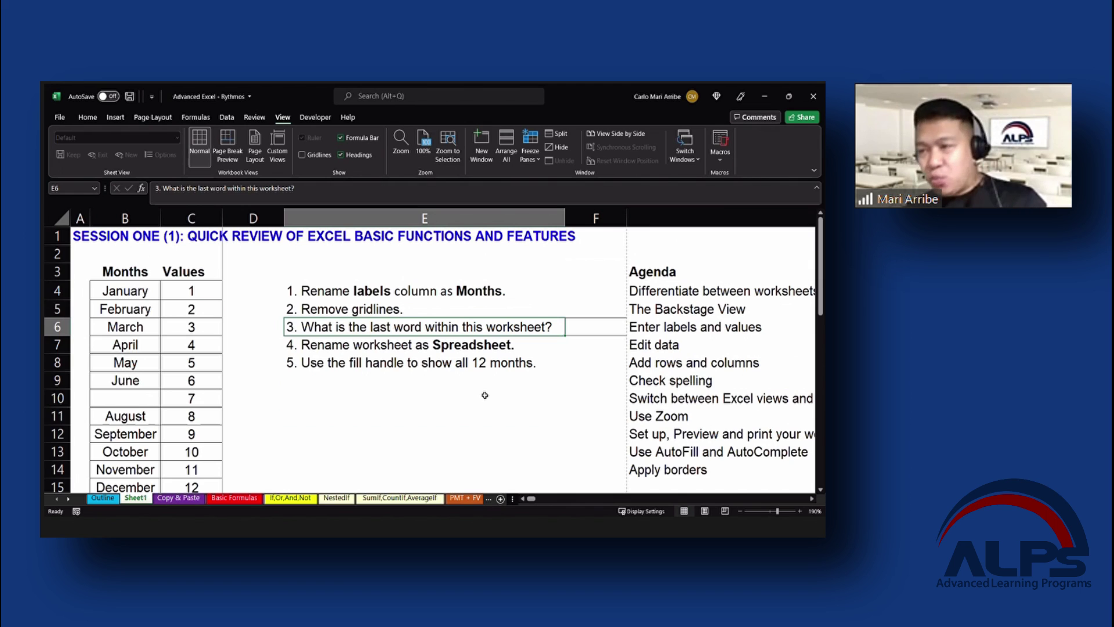
pyautogui.click(590, 326)
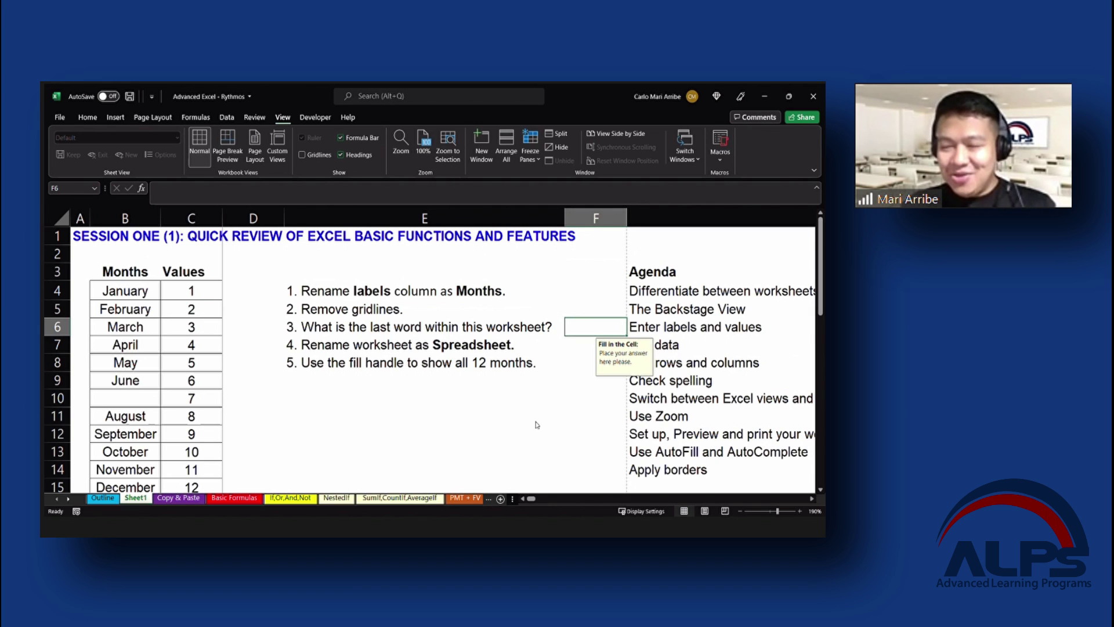
pyautogui.hotkey('ctrl', 'Home')
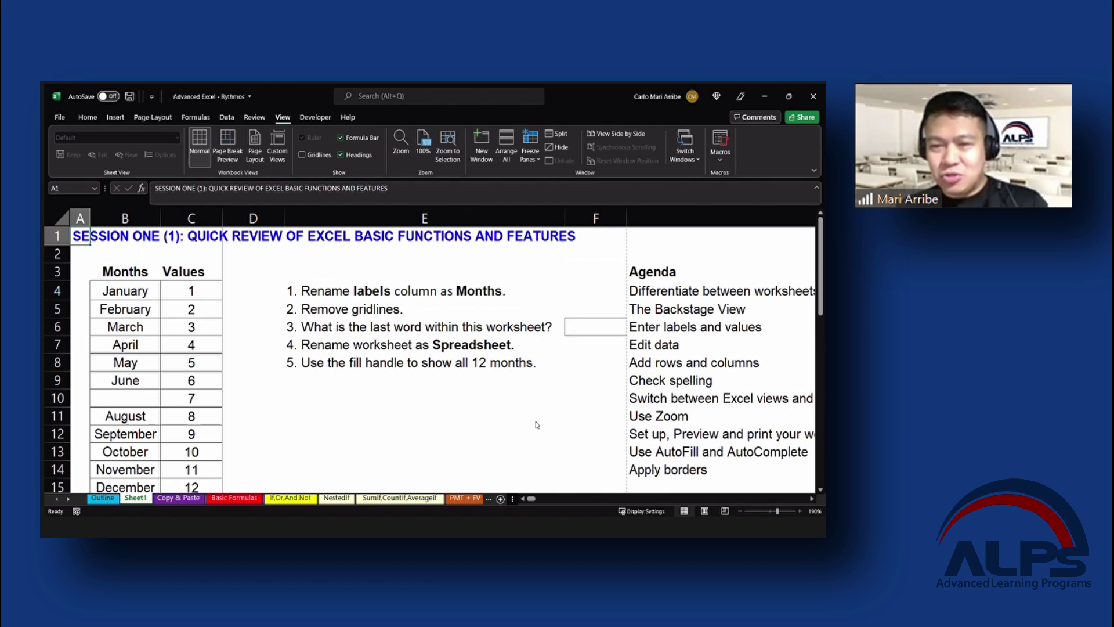
pyautogui.click(627, 339)
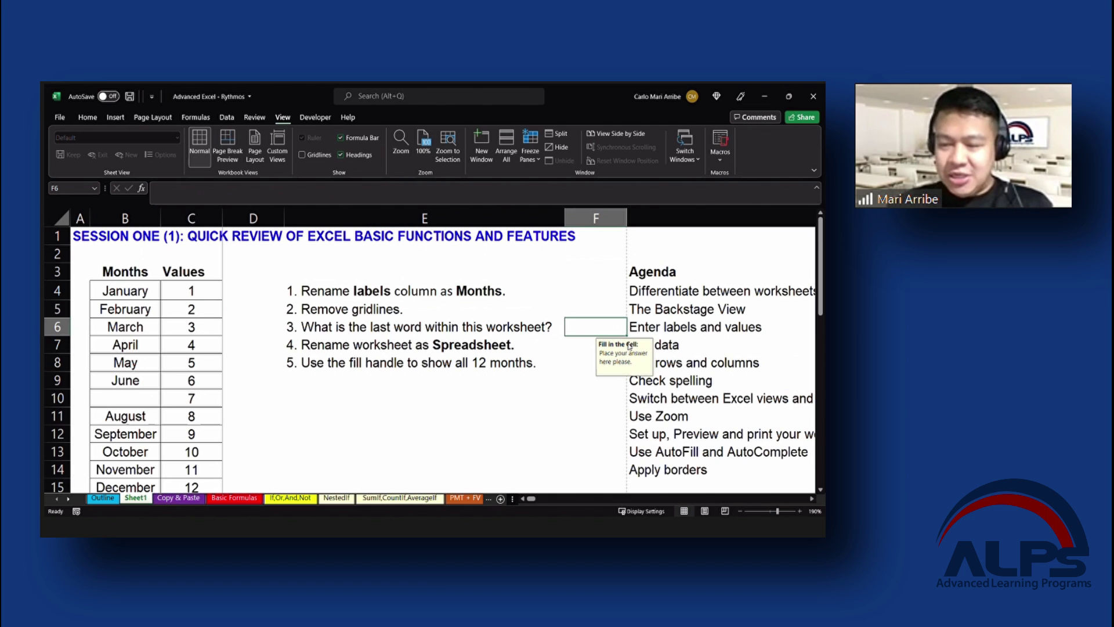
pyautogui.hotkey('ctrl', 'Home')
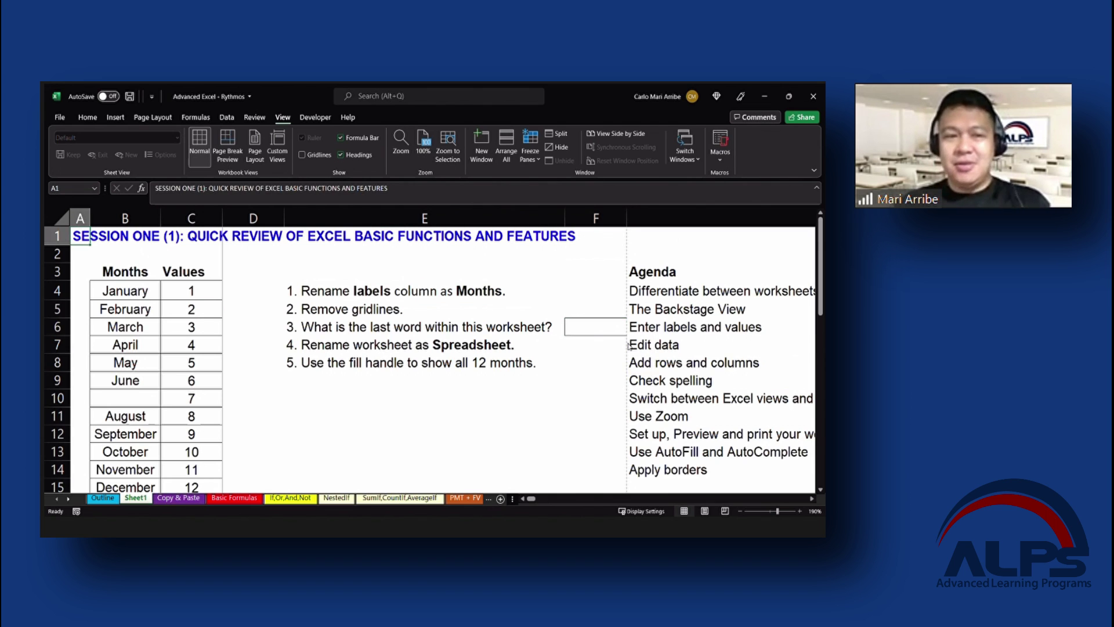
pyautogui.click(621, 332)
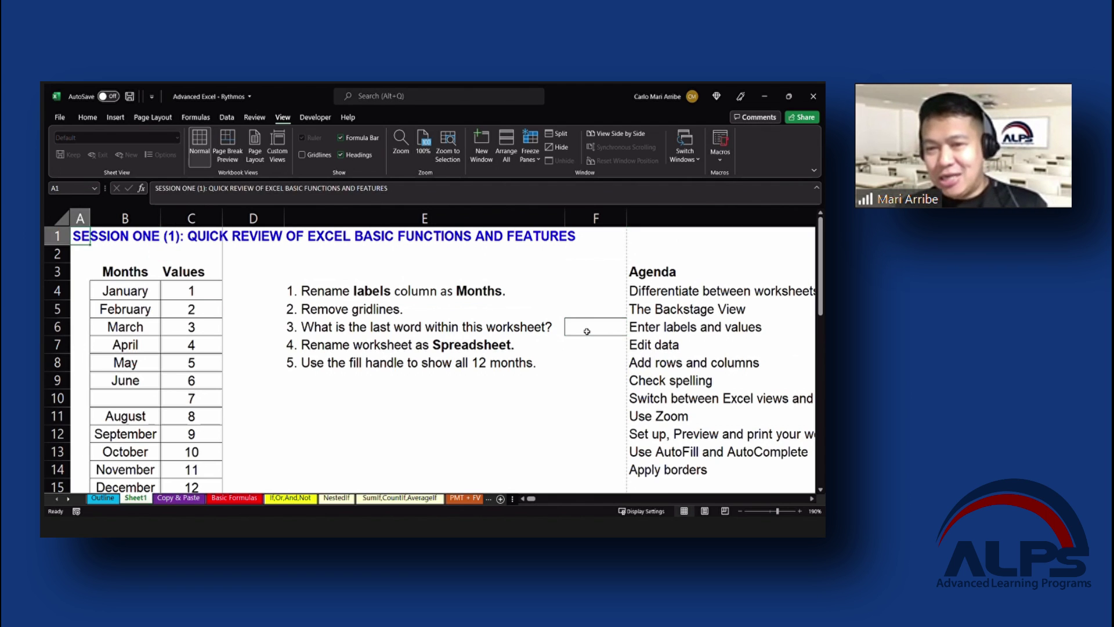
pyautogui.click(575, 360)
pyautogui.click(590, 344)
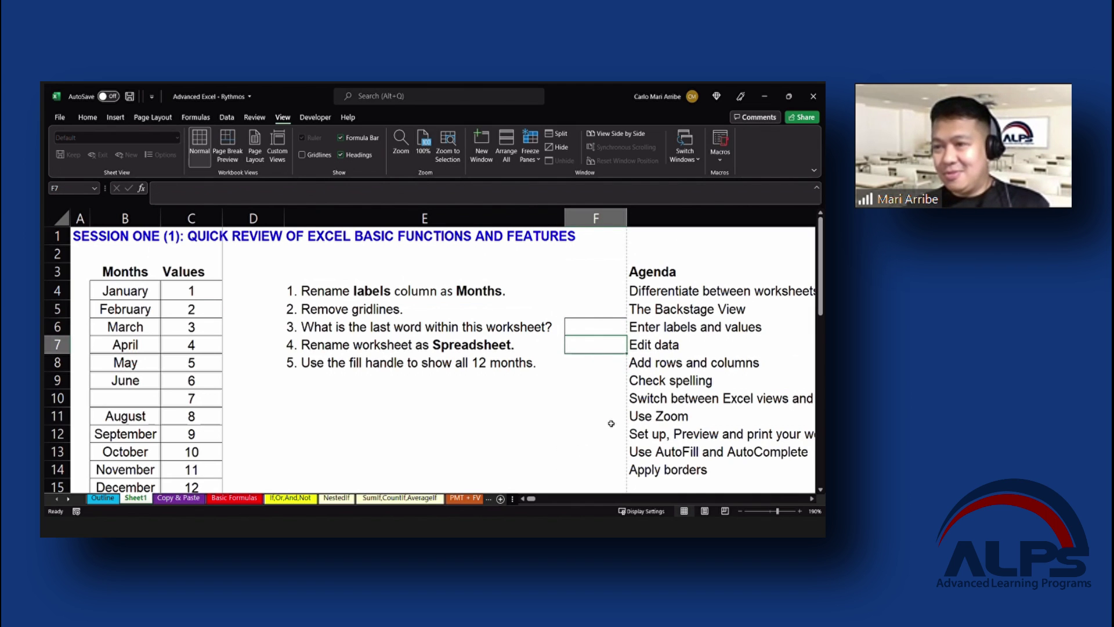
pyautogui.click(611, 330)
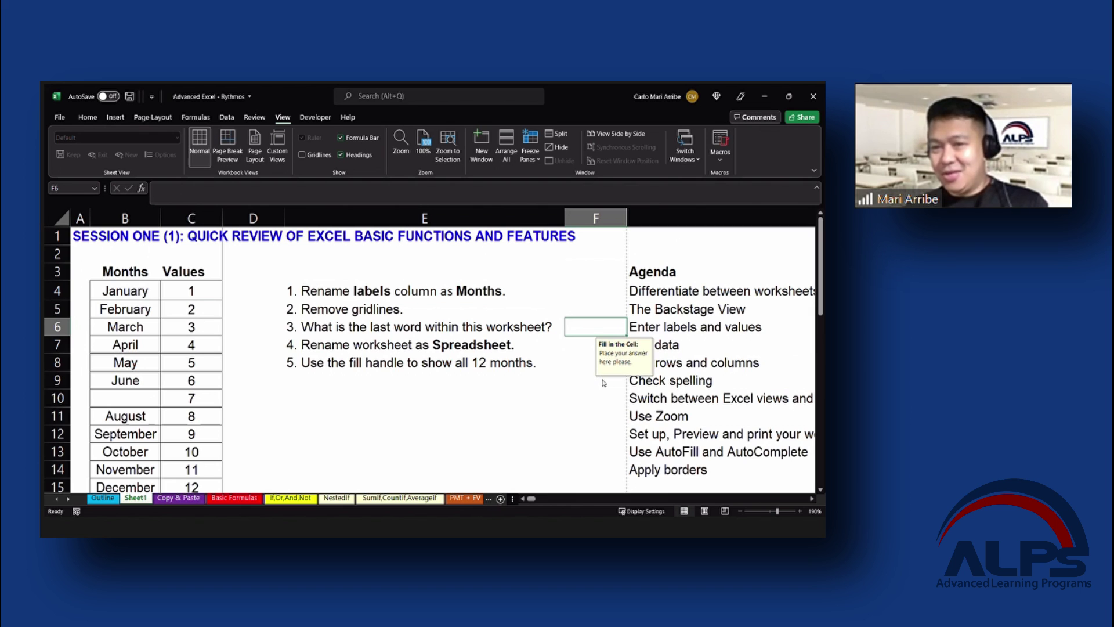
pyautogui.click(584, 467)
pyautogui.hotkey('ctrl', 'Home')
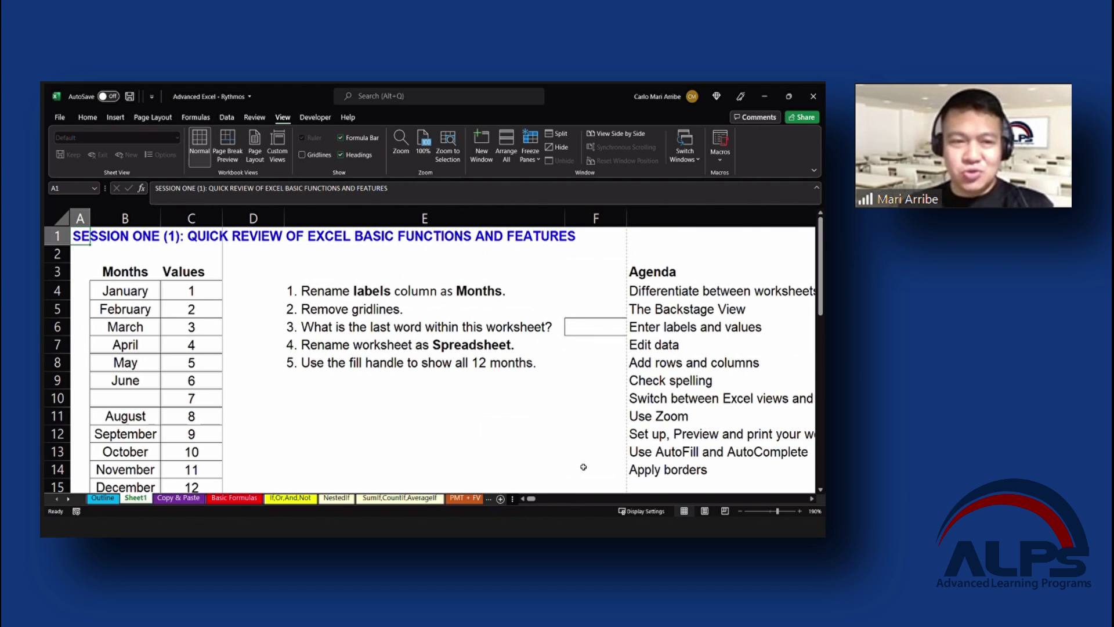
pyautogui.scroll(-1, 585, 463)
pyautogui.click(632, 437)
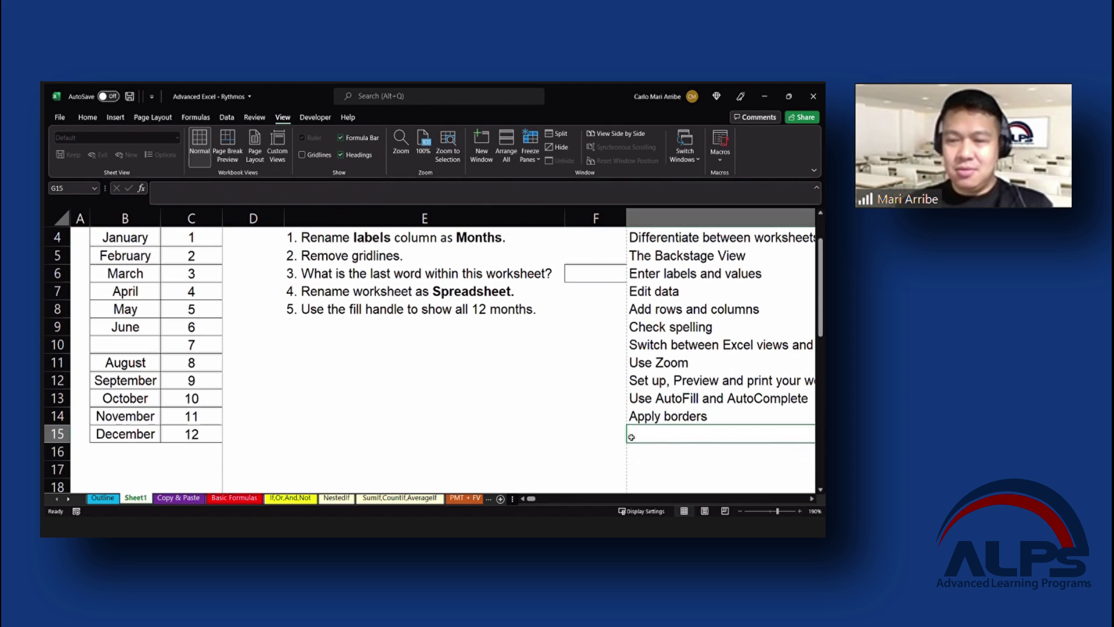
pyautogui.hotkey('ctrl', 'shift', 'Home')
pyautogui.scroll(-1, 607, 392)
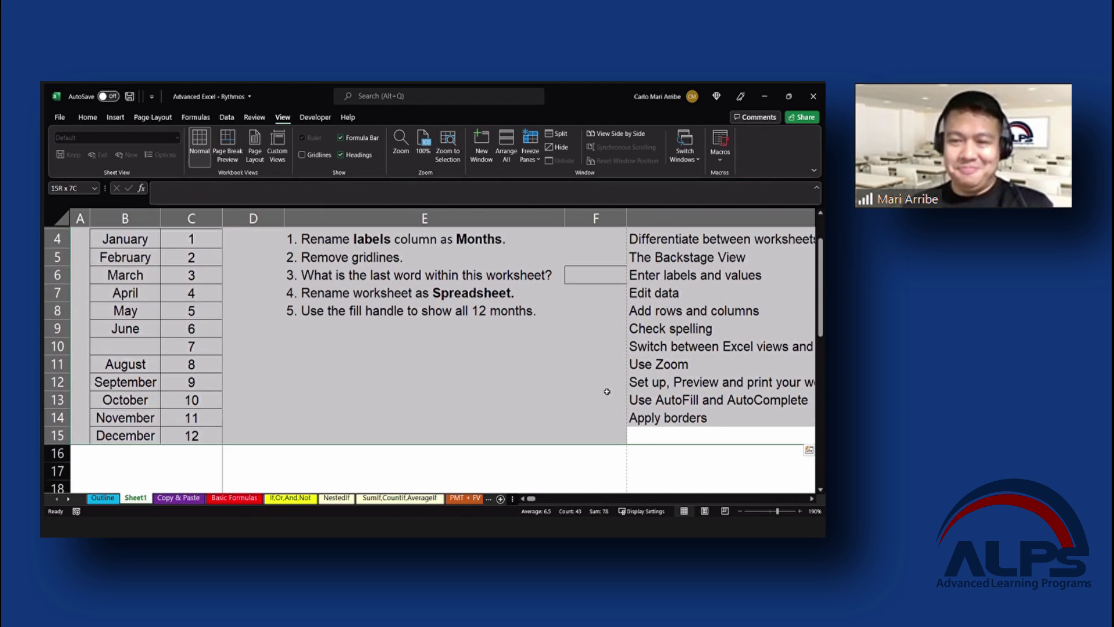
pyautogui.click(607, 392)
pyautogui.click(581, 272)
pyautogui.hotkey('shift', 'Home')
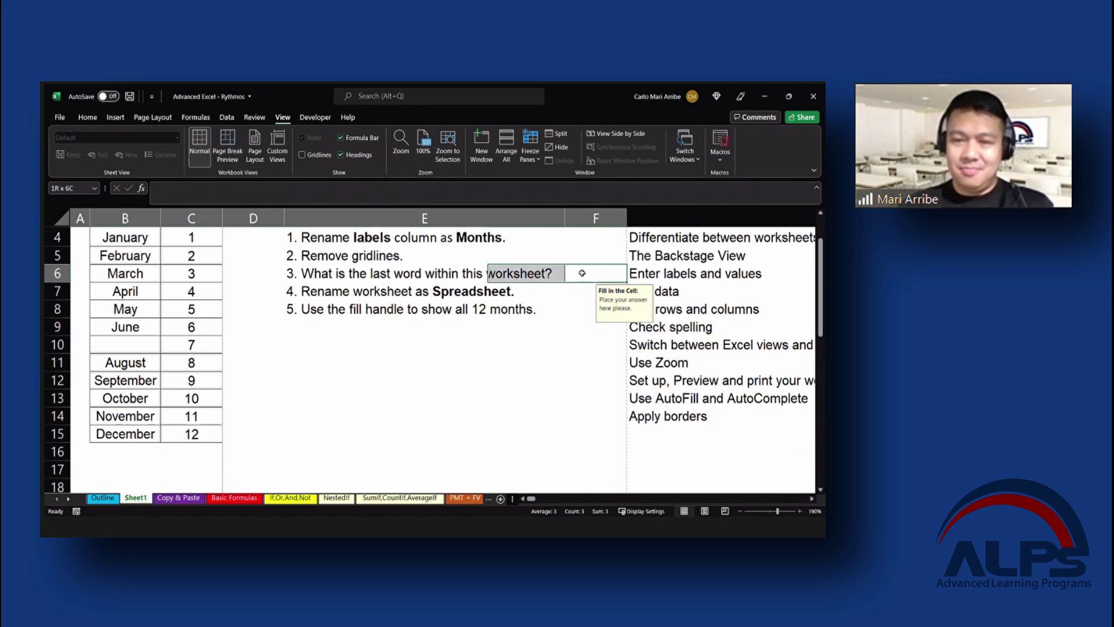
pyautogui.click(605, 274)
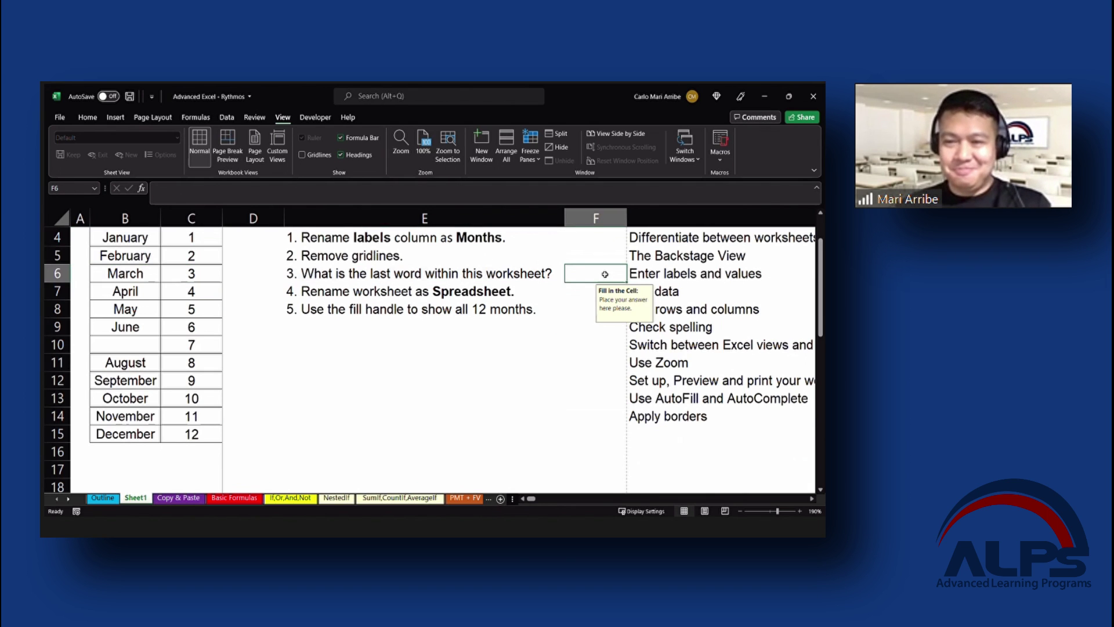
pyautogui.hotkey('ctrl', 'Home')
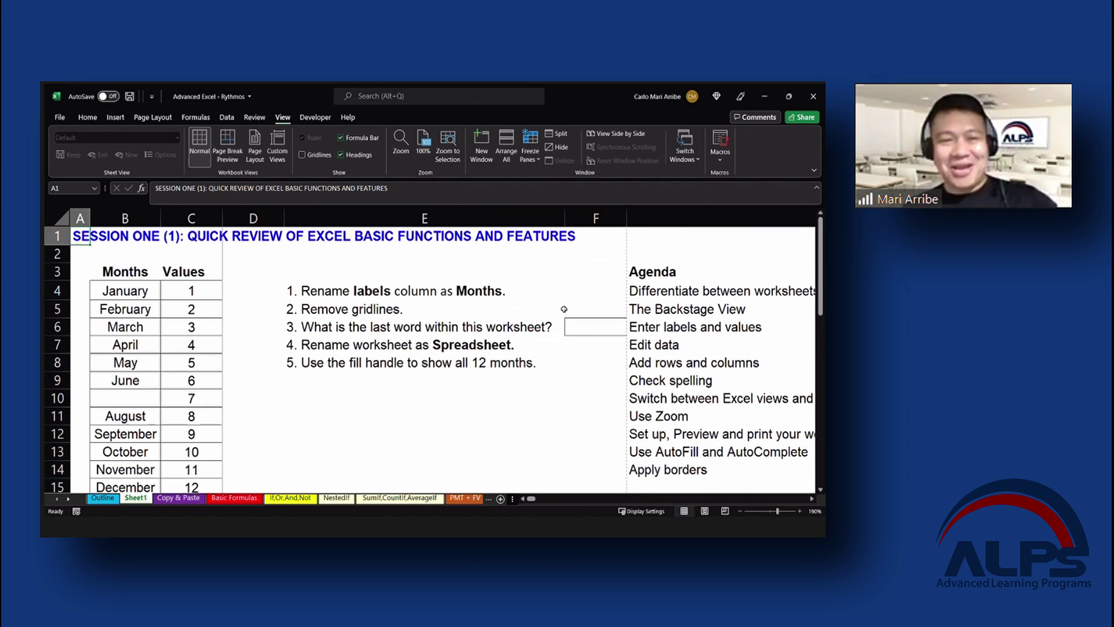